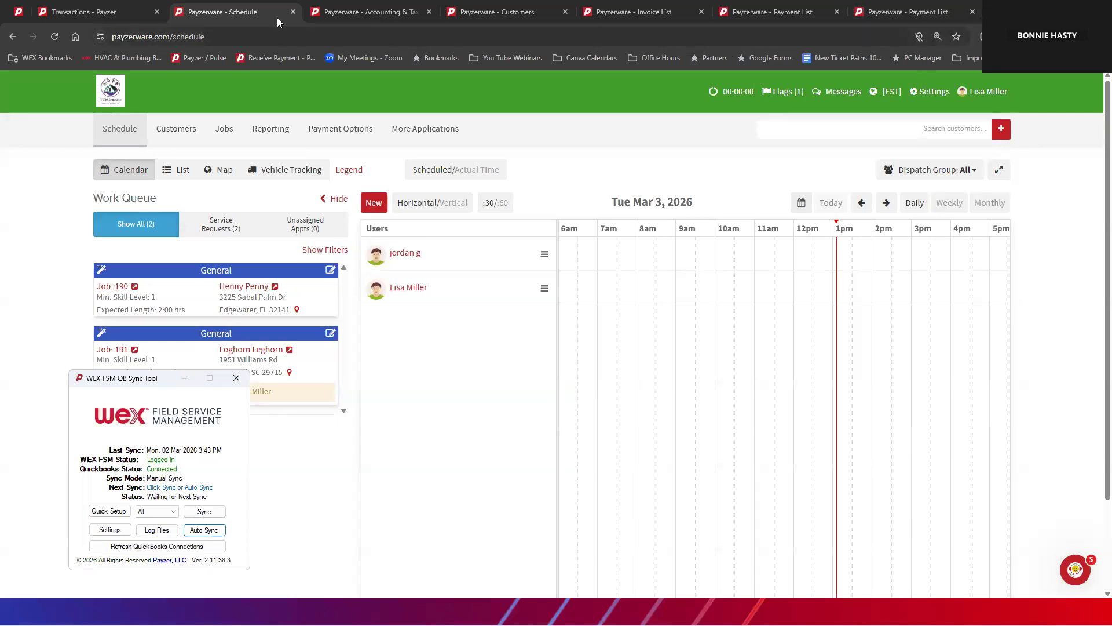
Step: Try to open the Accounting & Taxes settings page
{"action": "left_click", "coordinate": [368, 12]}
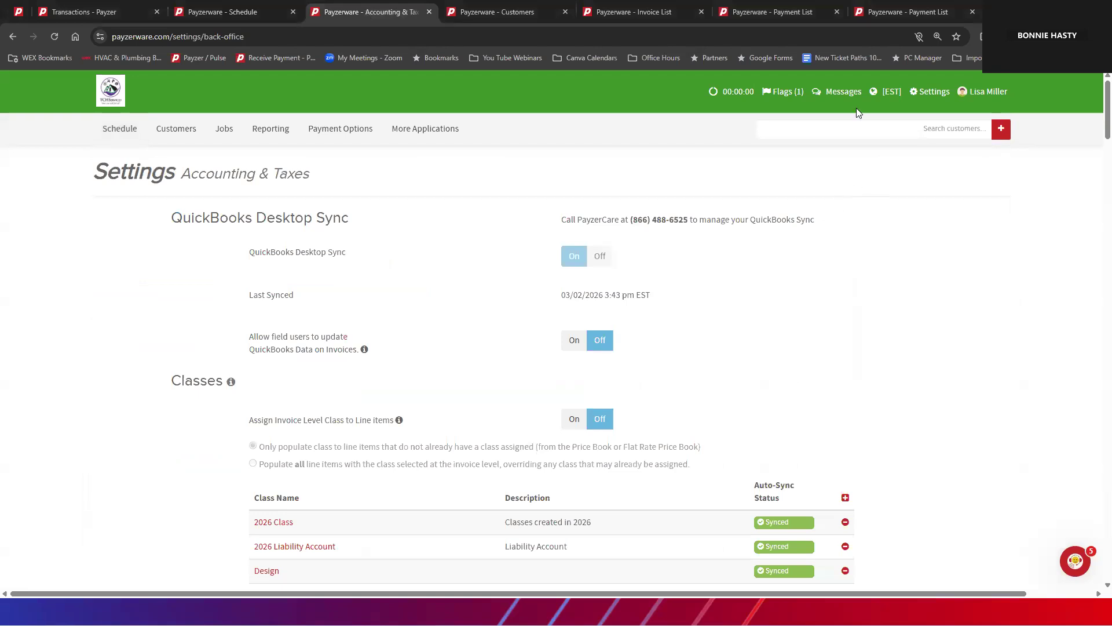
{"action": "left_click", "coordinate": [925, 96]}
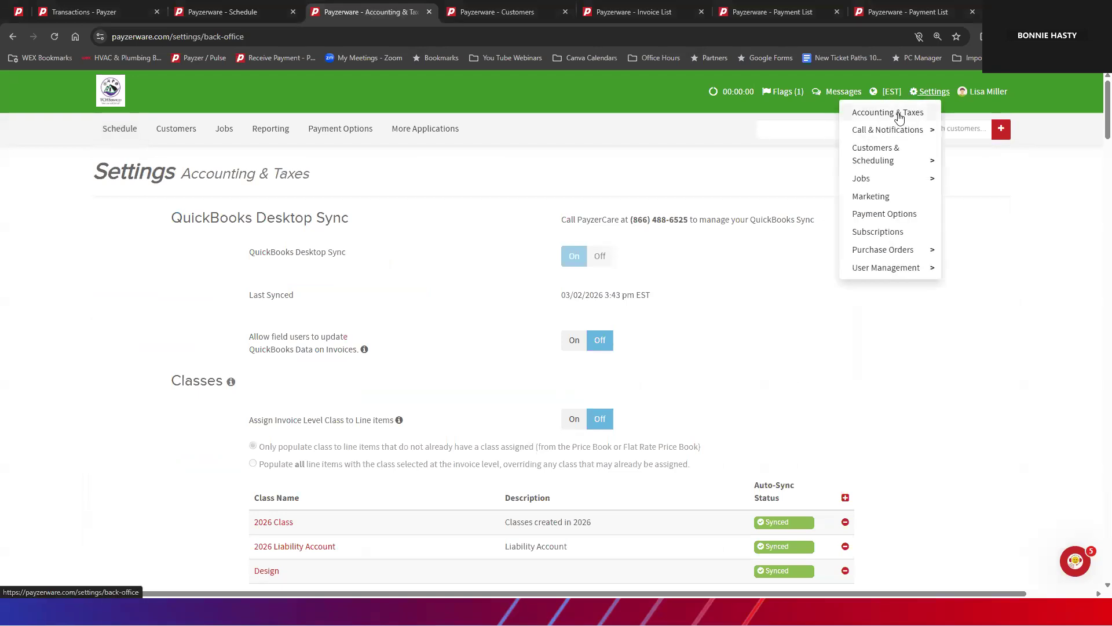
{"action": "left_click", "coordinate": [847, 112]}
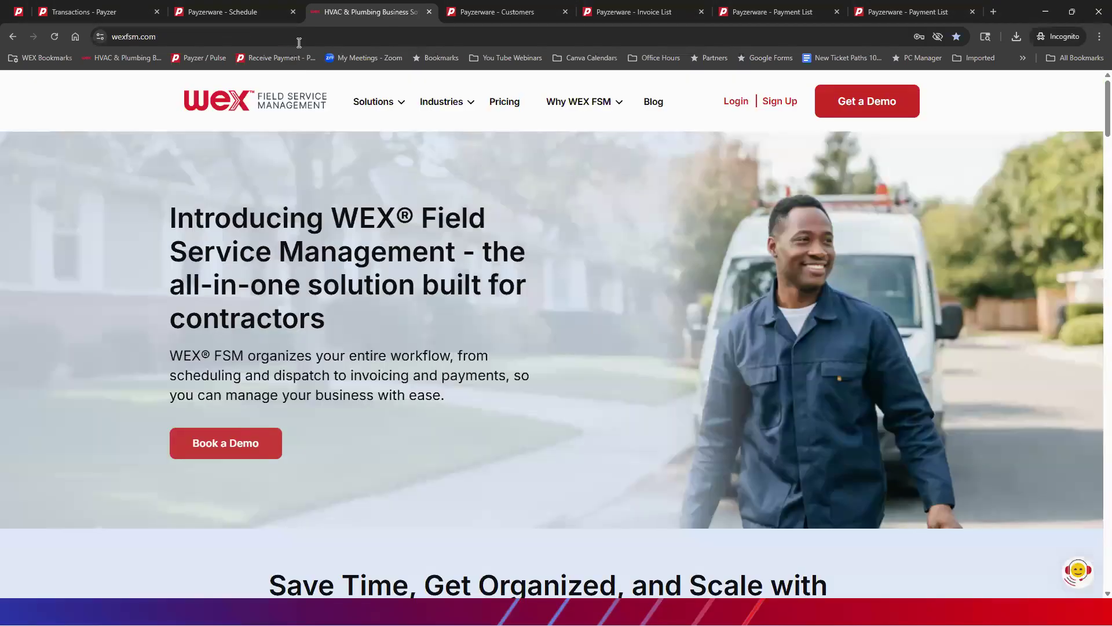
Step: Log back in with the account e-mail and password and open the Accounting & Taxes settings
{"action": "left_click", "coordinate": [737, 102]}
{"action": "left_click", "coordinate": [503, 287]}
{"action": "left_click", "coordinate": [532, 323]}
{"action": "left_click", "coordinate": [563, 430]}
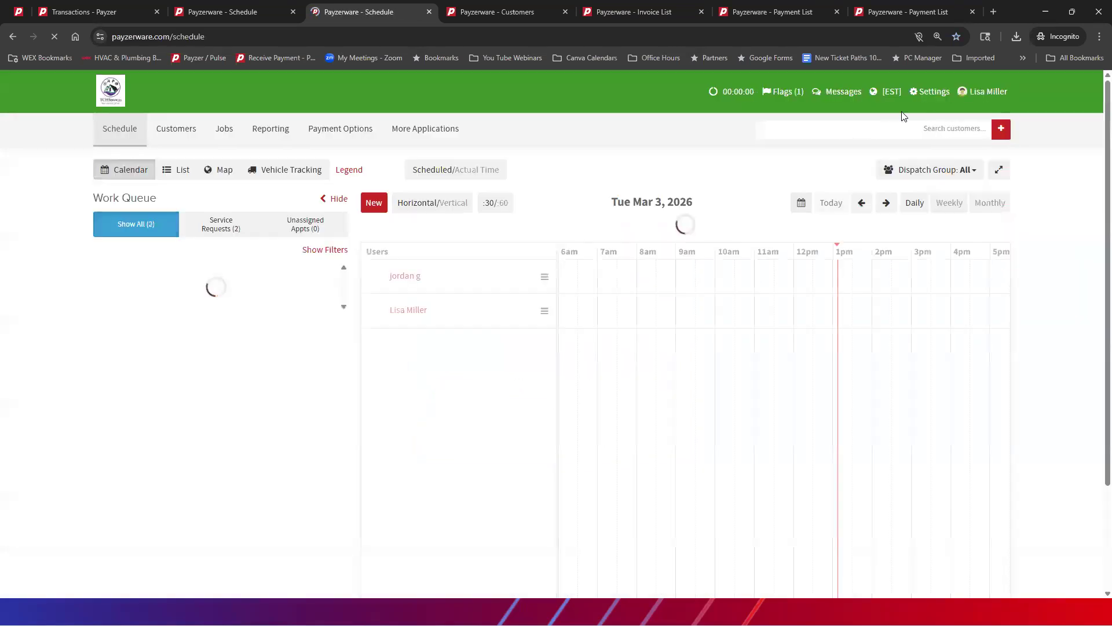
{"action": "mouse_move", "coordinate": [929, 92]}
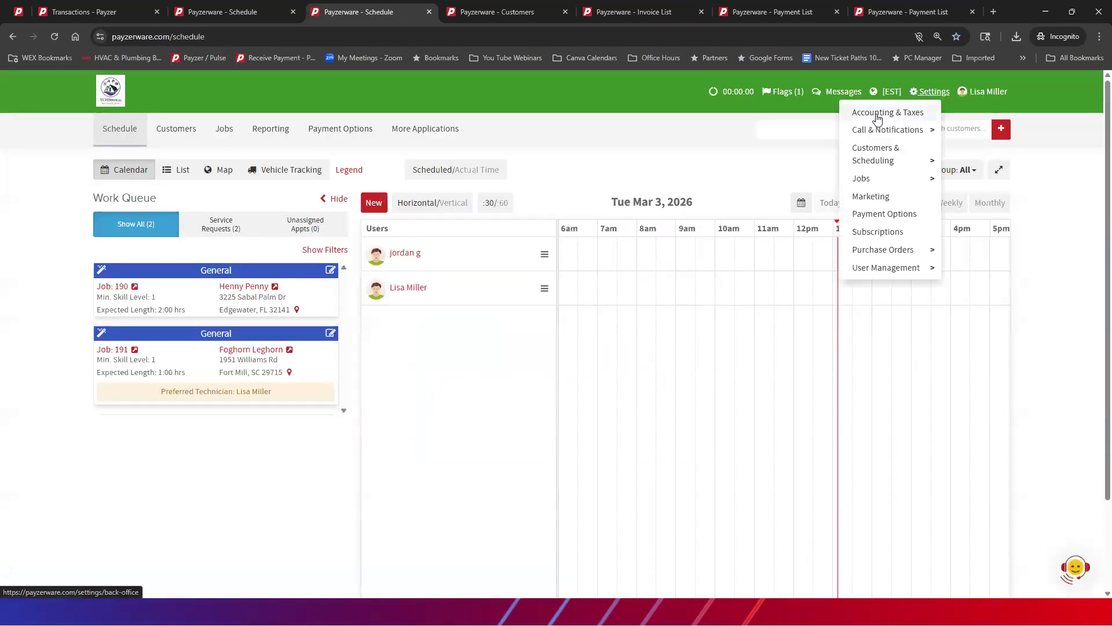
{"action": "left_click", "coordinate": [878, 116]}
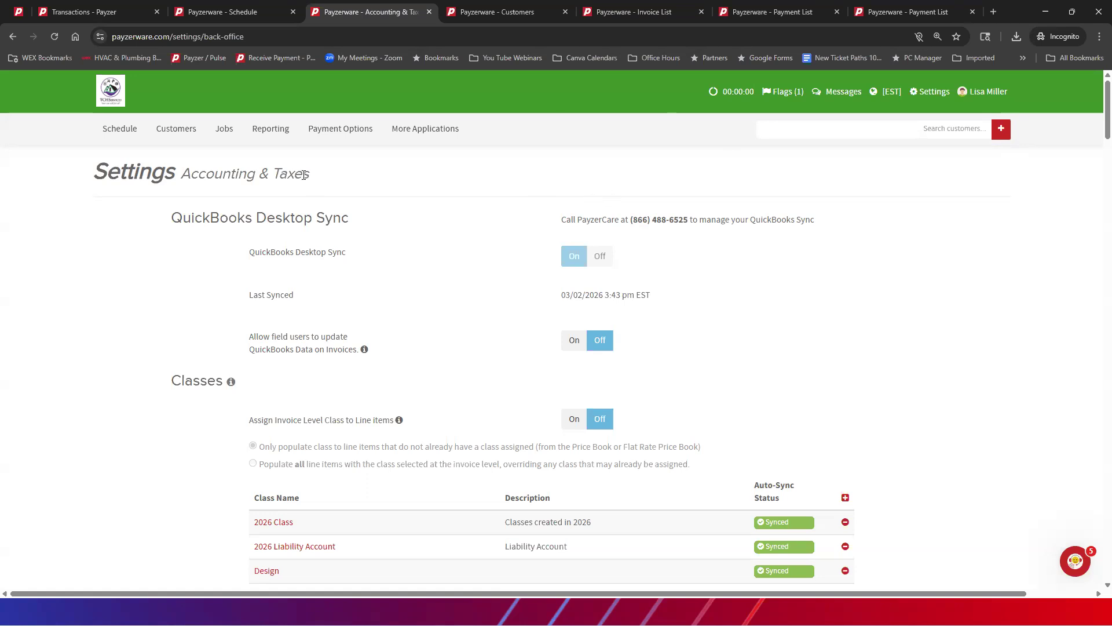
Step: Check the schedule page and the Invoice List for the Sync Support option
{"action": "left_click", "coordinate": [222, 12]}
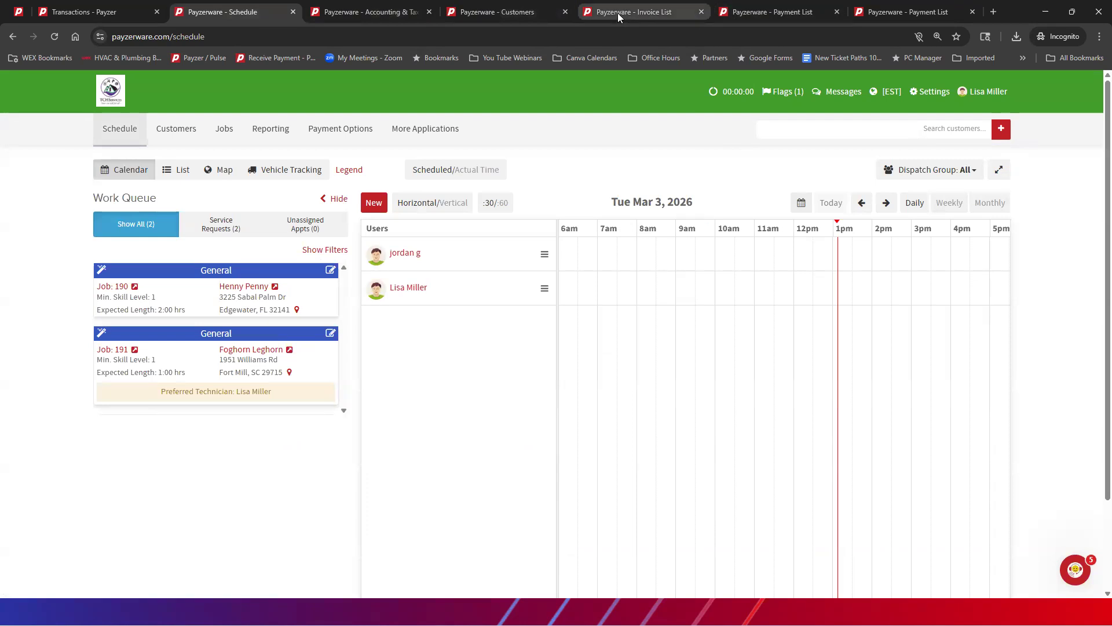
{"action": "left_click", "coordinate": [637, 12]}
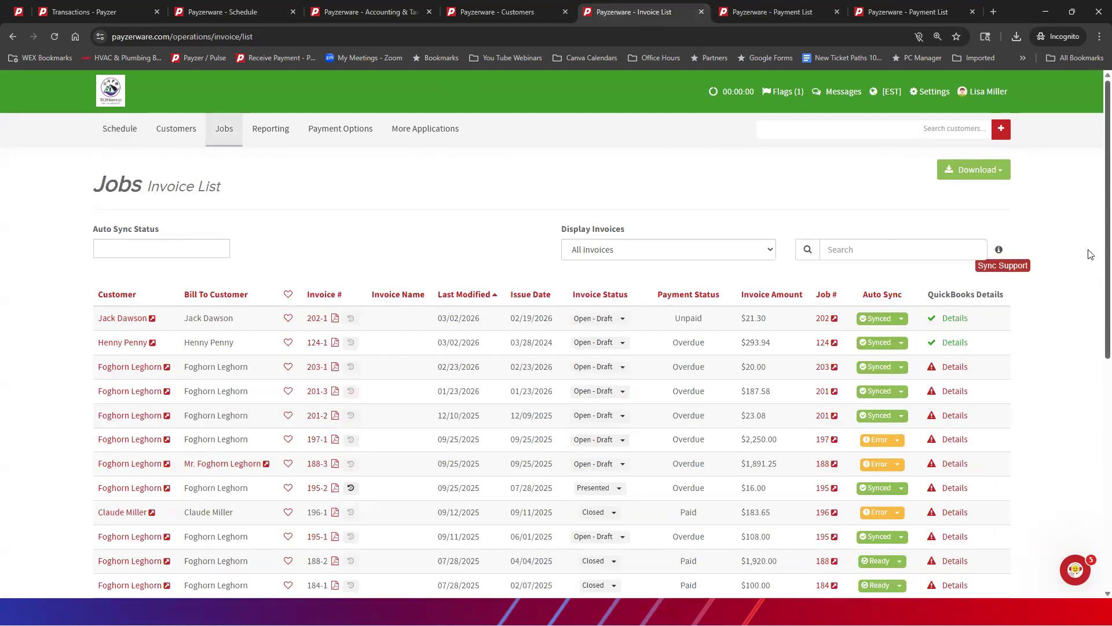
{"action": "mouse_move", "coordinate": [1003, 269]}
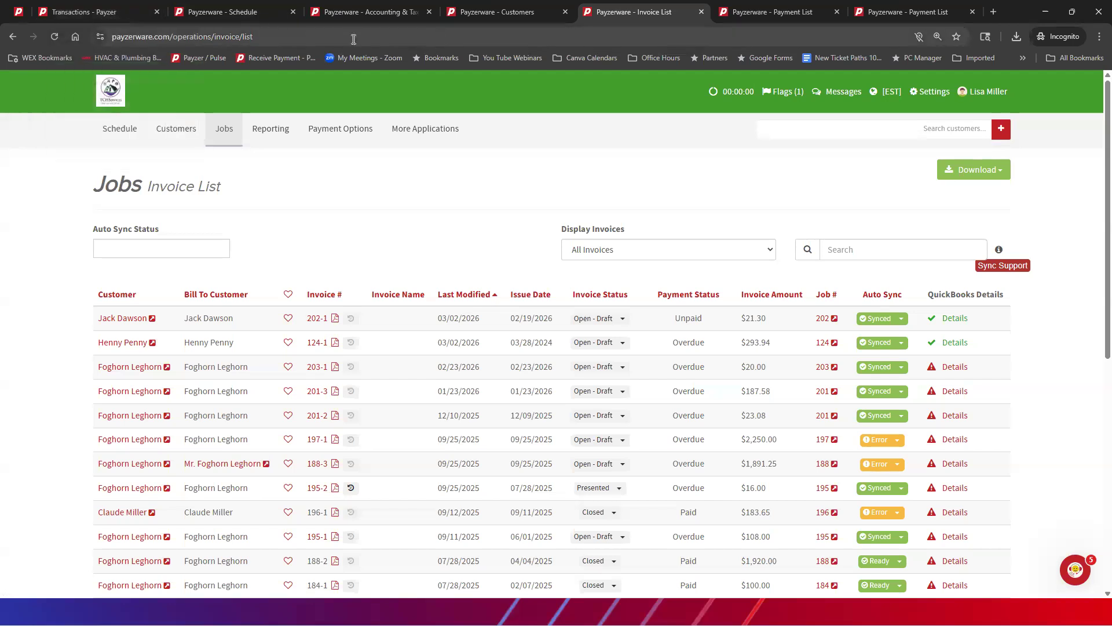
Step: Open the Customers page in place of the schedule and check the Invoice List and Payment List for their sync options
{"action": "left_click", "coordinate": [243, 15]}
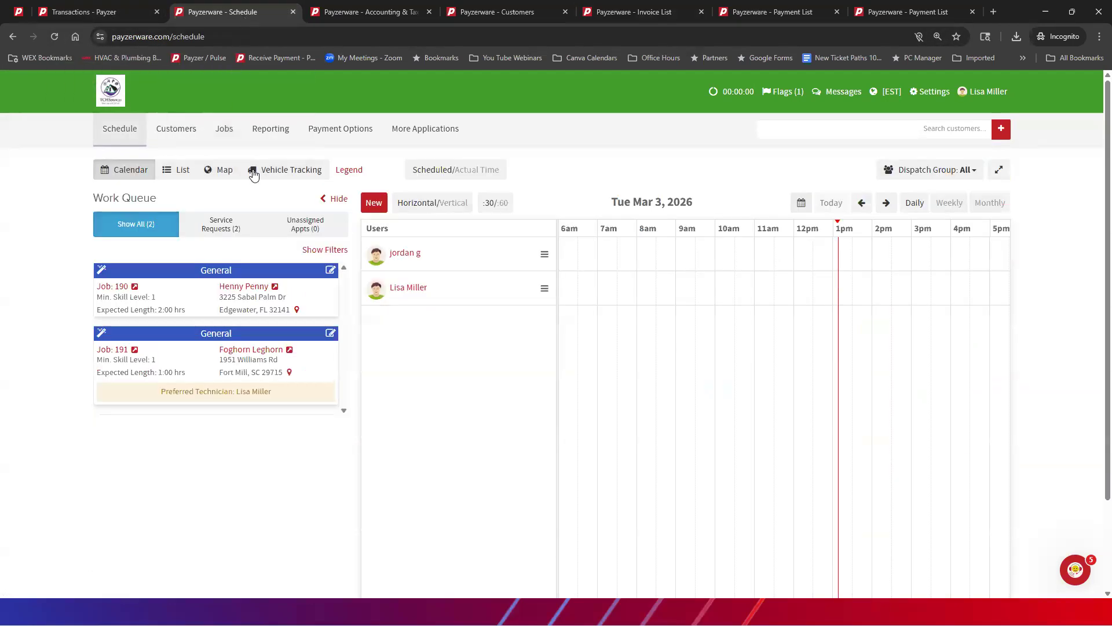
{"action": "left_click", "coordinate": [181, 133]}
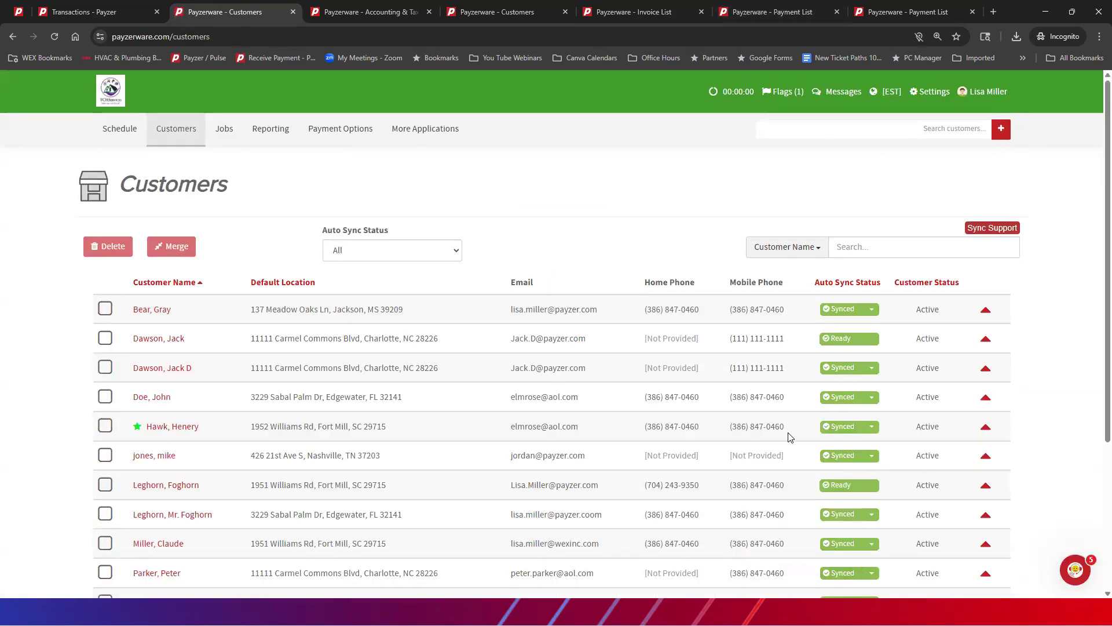
{"action": "left_click", "coordinate": [638, 13]}
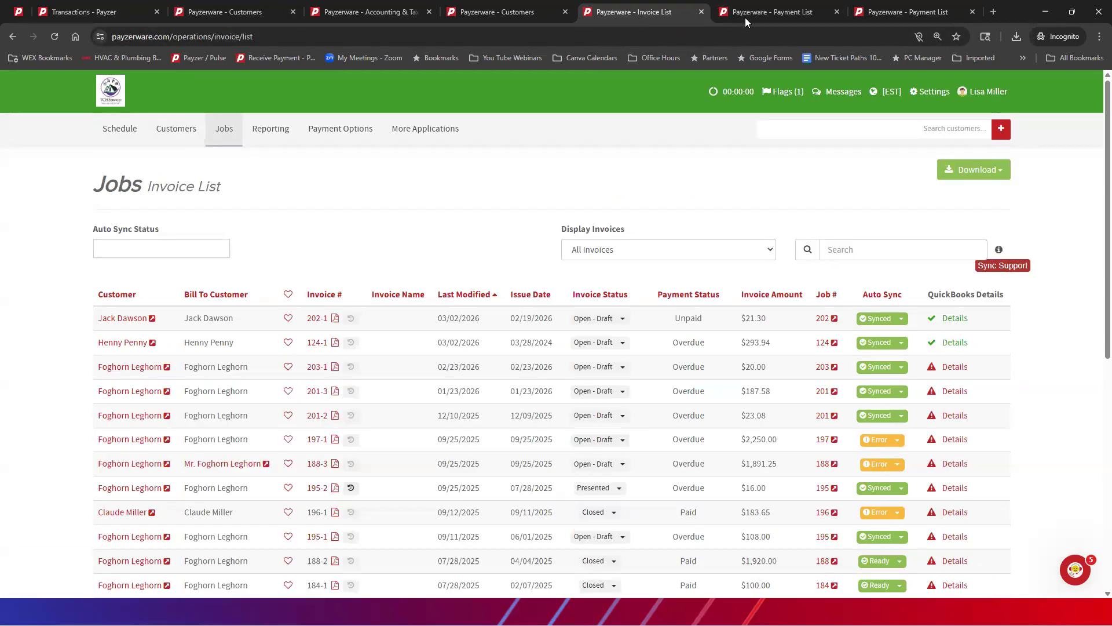
{"action": "left_click", "coordinate": [797, 13]}
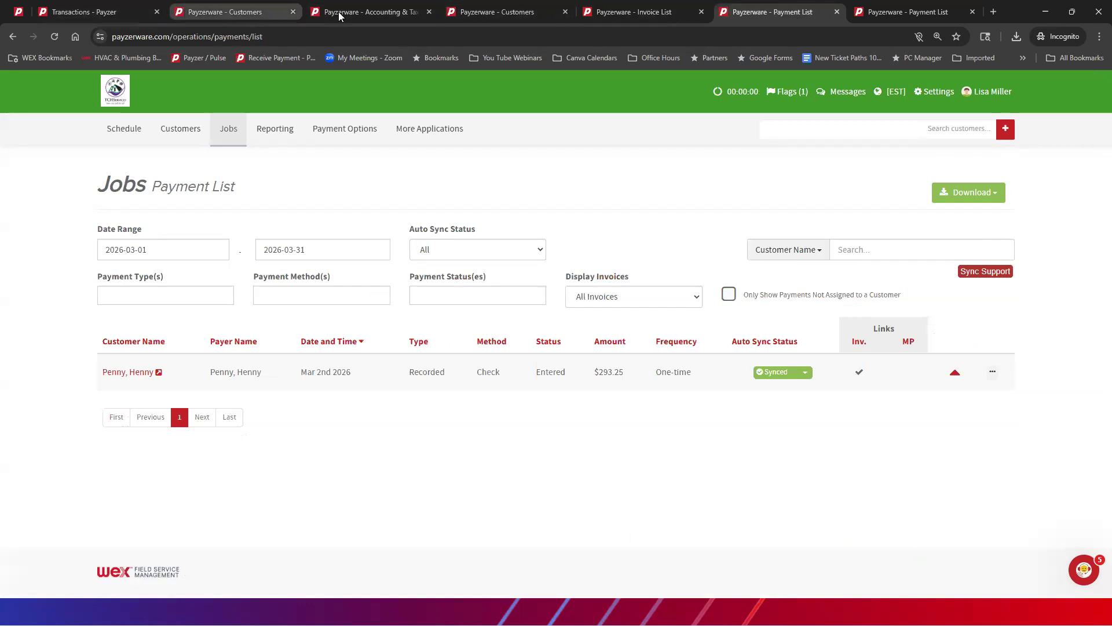
Step: Examine the Accounting & Taxes settings, covering the classes, accounts, inventory part accounts and tax accounts with their auto-sync statuses
{"action": "left_click", "coordinate": [378, 13]}
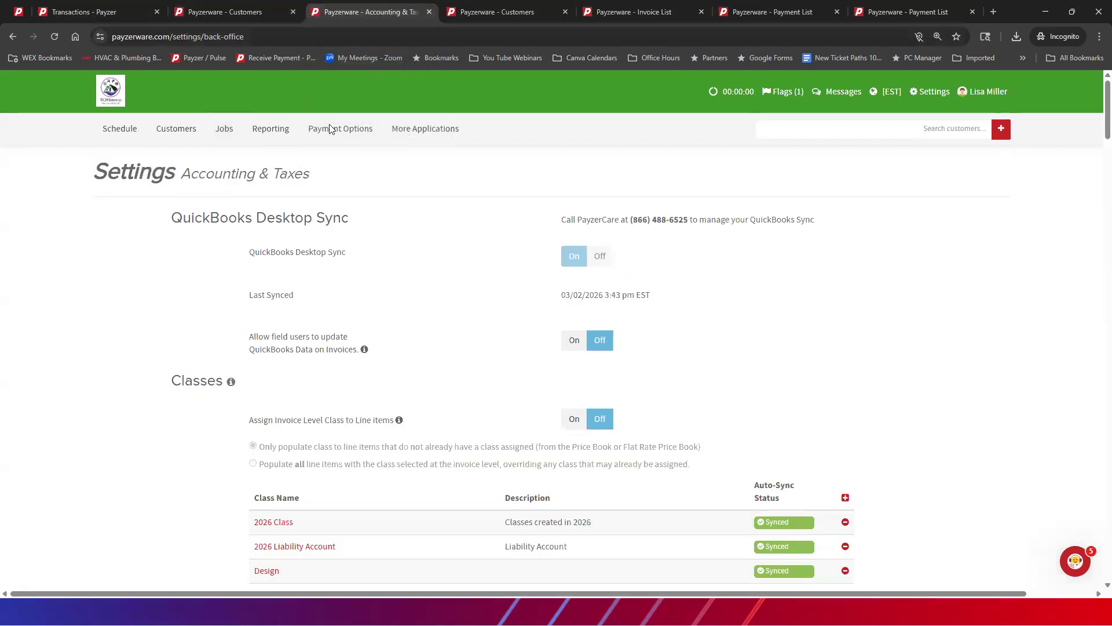
{"action": "mouse_move", "coordinate": [334, 134]}
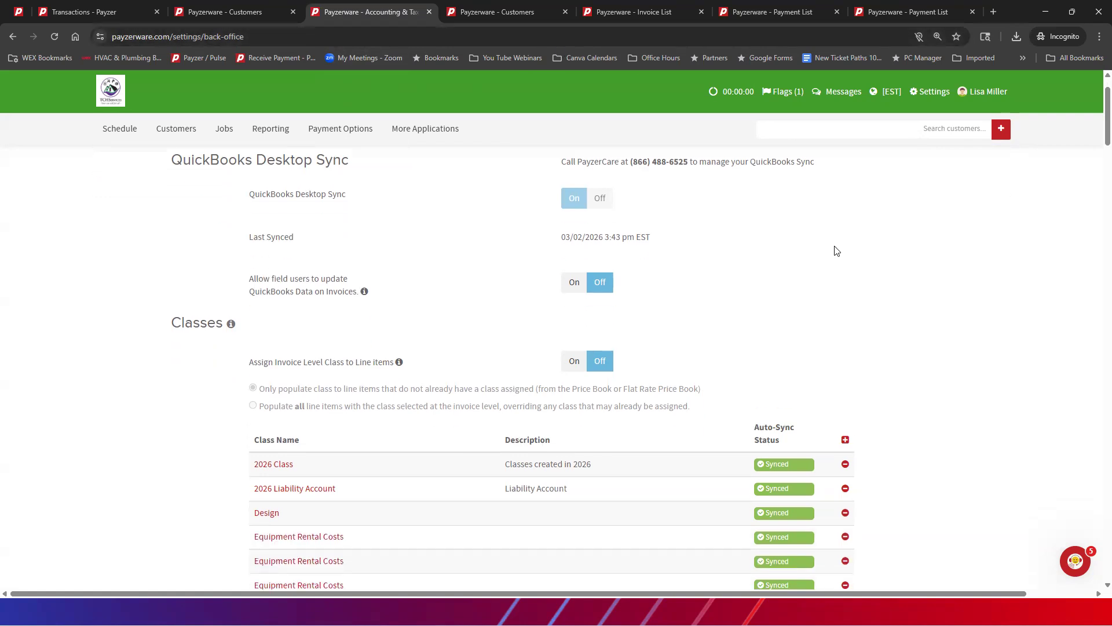
{"action": "scroll", "coordinate": [753, 204], "scroll_direction": "down", "scroll_amount": 2}
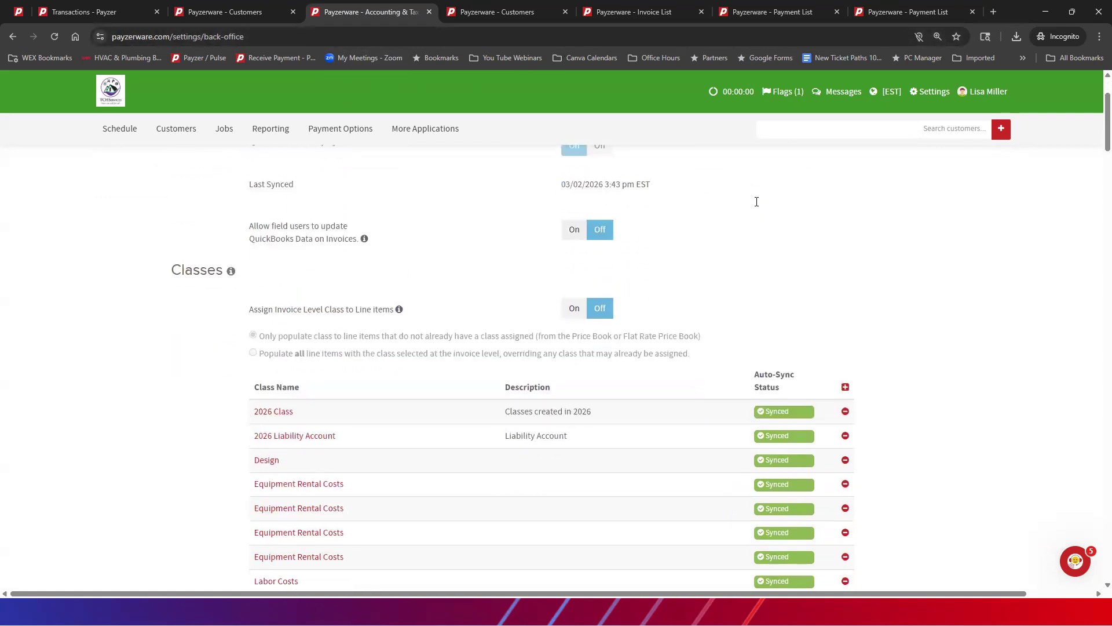
{"action": "scroll", "coordinate": [757, 207], "scroll_direction": "down", "scroll_amount": 10}
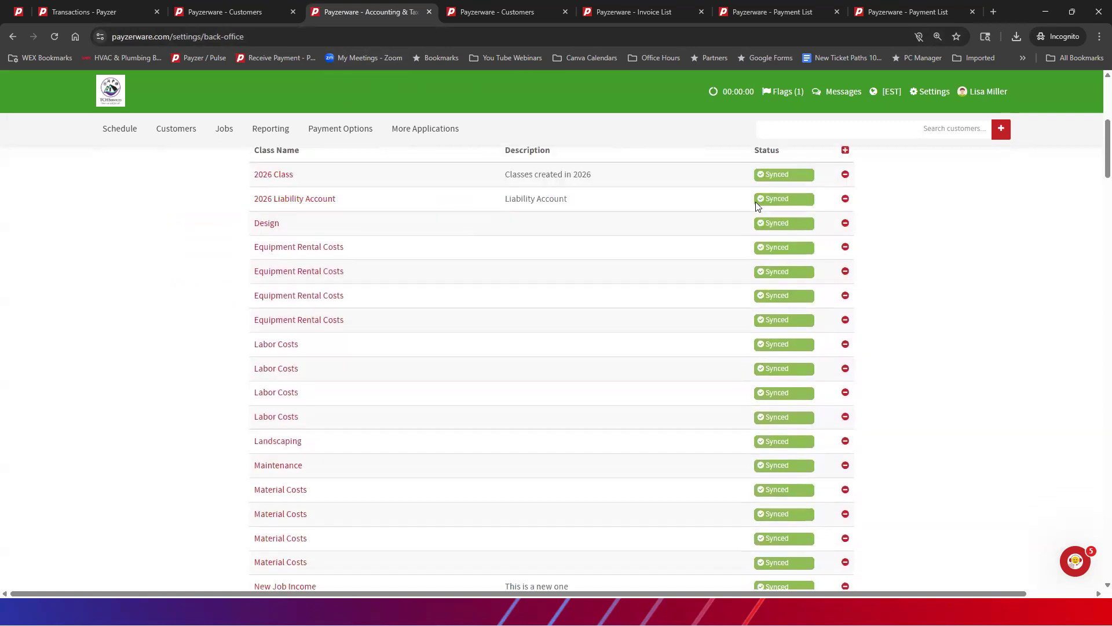
{"action": "scroll", "coordinate": [747, 209], "scroll_direction": "down", "scroll_amount": 8}
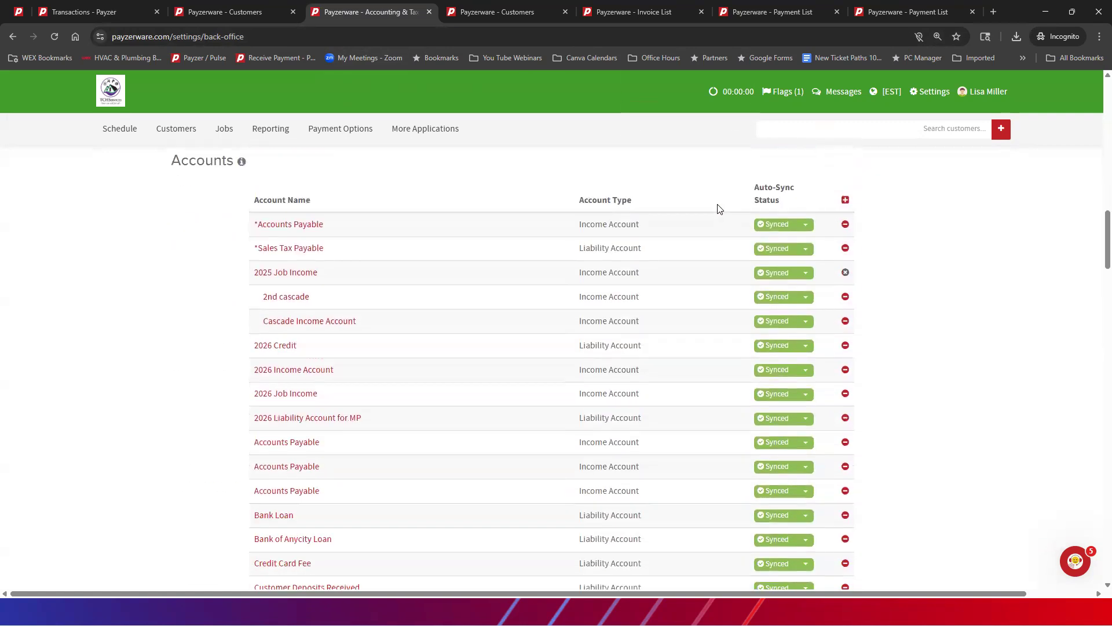
{"action": "scroll", "coordinate": [716, 210], "scroll_direction": "down", "scroll_amount": 12}
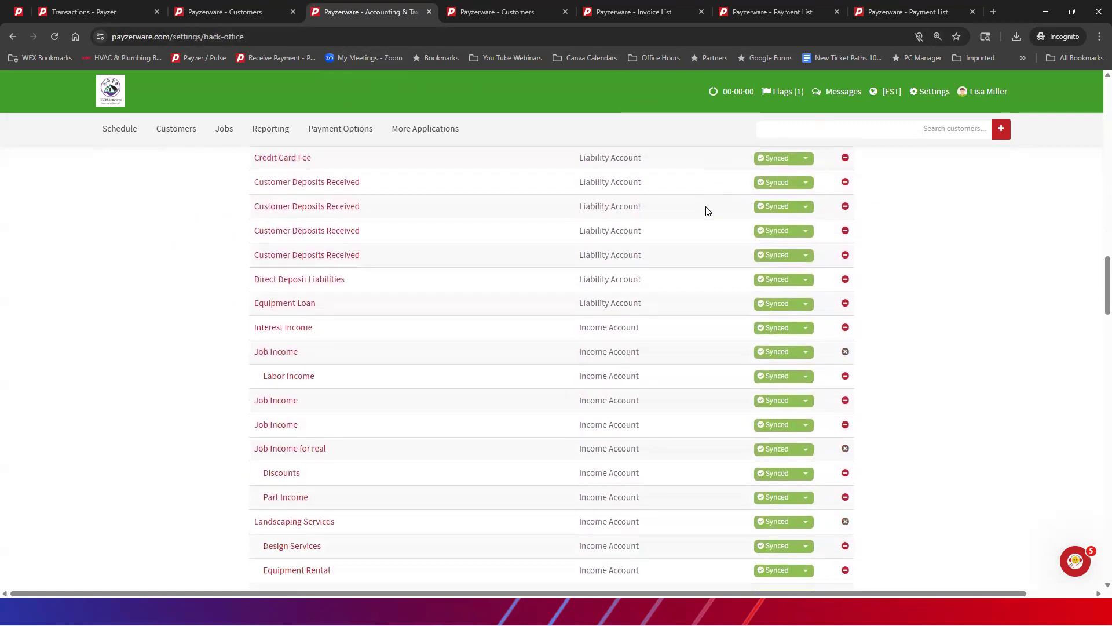
{"action": "scroll", "coordinate": [705, 211], "scroll_direction": "down", "scroll_amount": 16}
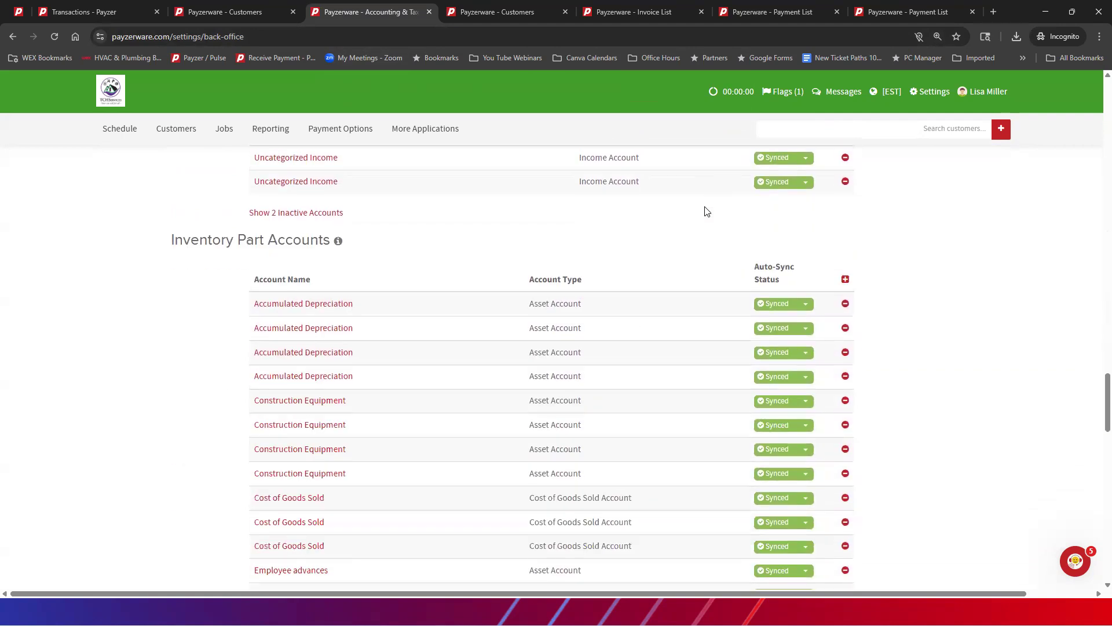
{"action": "scroll", "coordinate": [705, 211], "scroll_direction": "down", "scroll_amount": 20}
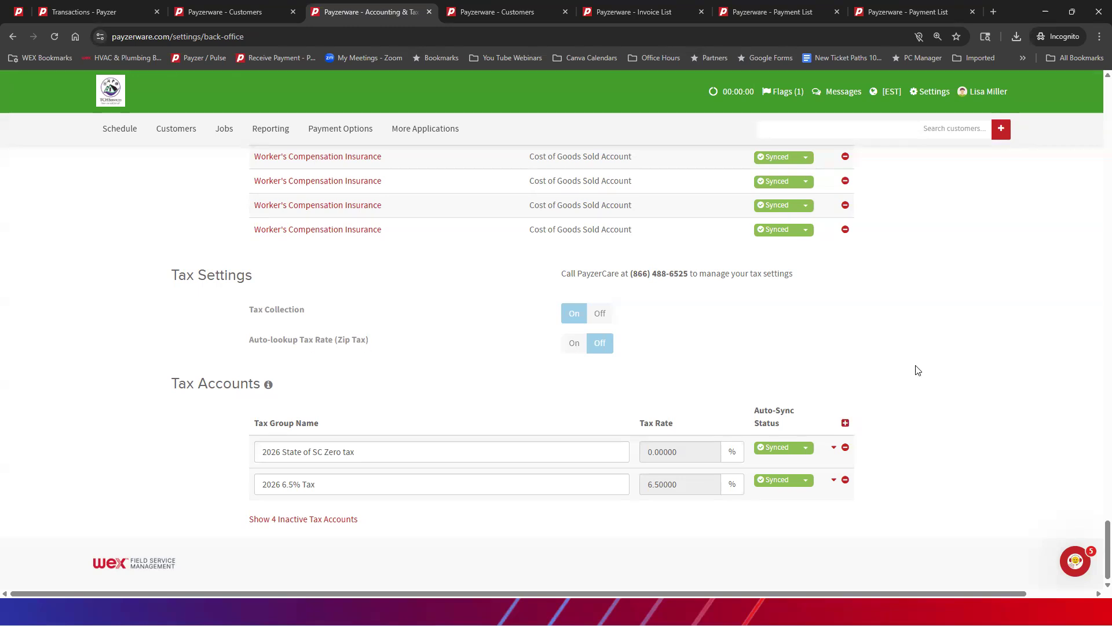
{"action": "scroll", "coordinate": [929, 387], "scroll_direction": "up", "scroll_amount": 15}
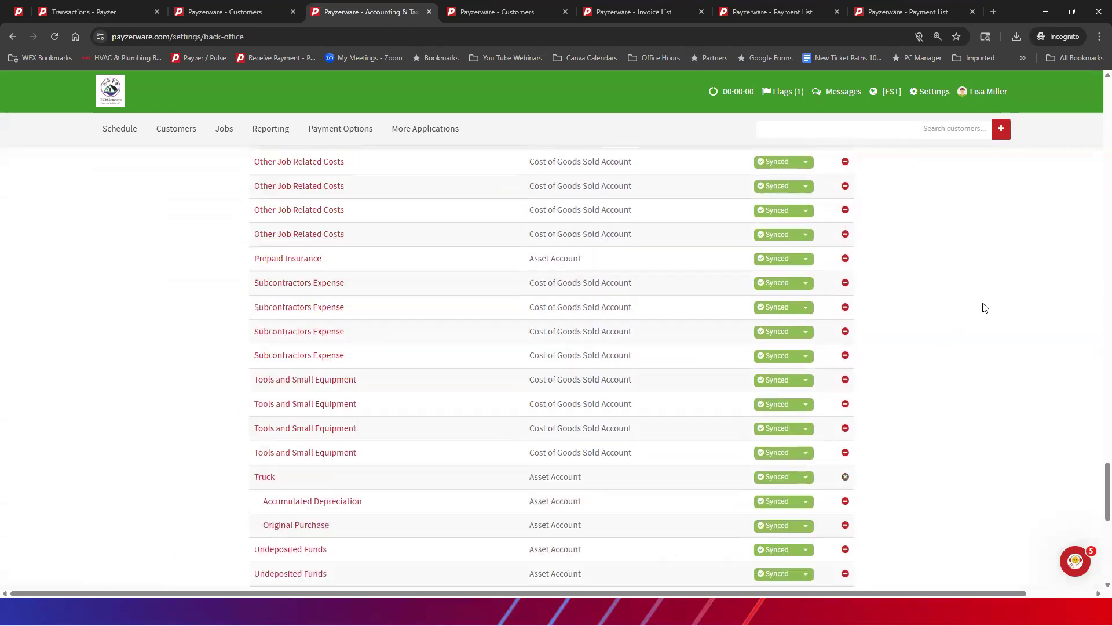
{"action": "scroll", "coordinate": [1001, 271], "scroll_direction": "down", "scroll_amount": 12}
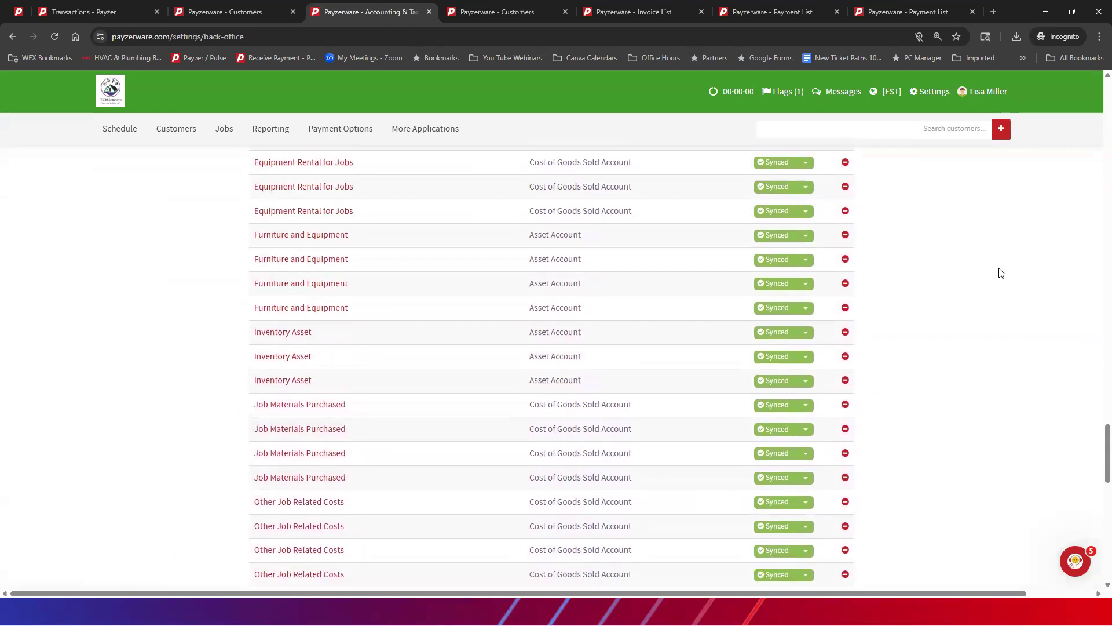
{"action": "scroll", "coordinate": [976, 290], "scroll_direction": "down", "scroll_amount": 3}
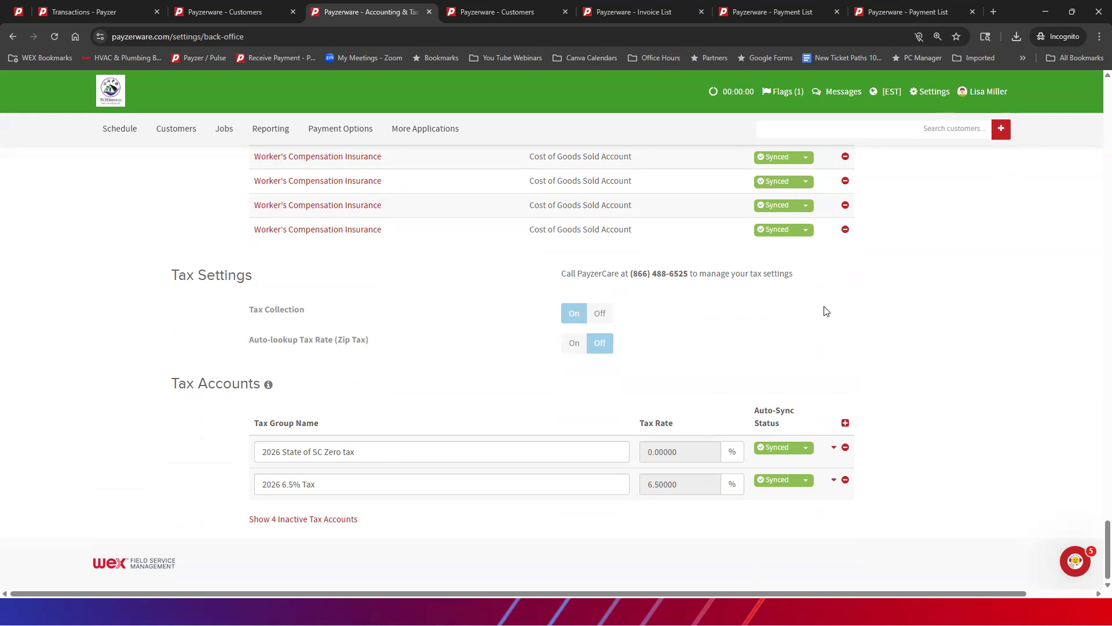
Step: Inspect the tax item, rate and vendor inside the 2026 State of SC Zero tax group and collapse it again
{"action": "left_click", "coordinate": [834, 449]}
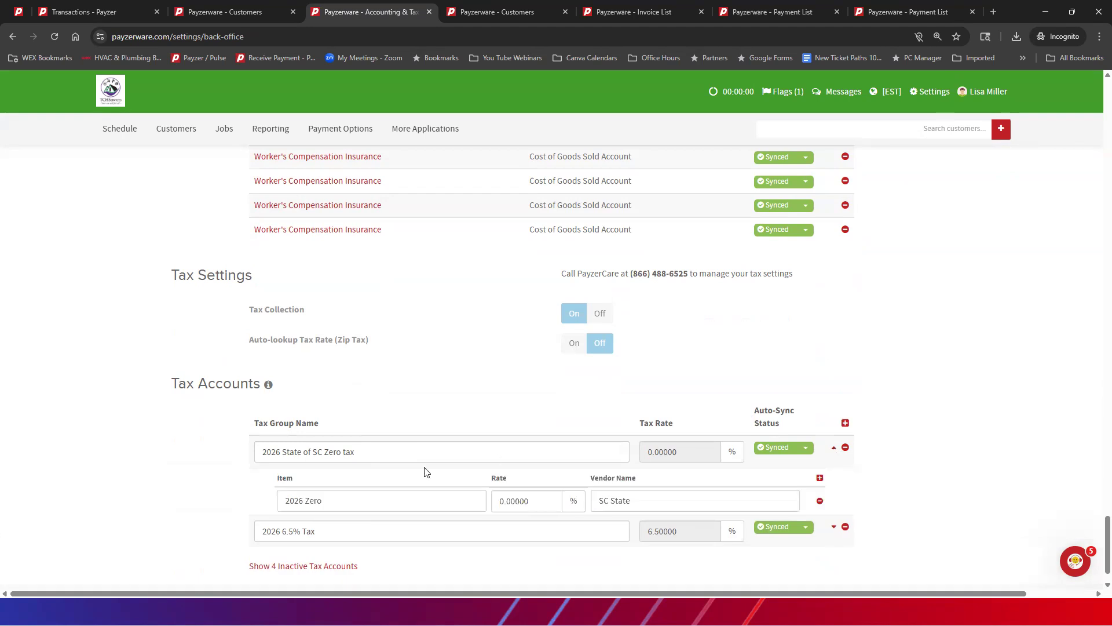
{"action": "left_click", "coordinate": [834, 449]}
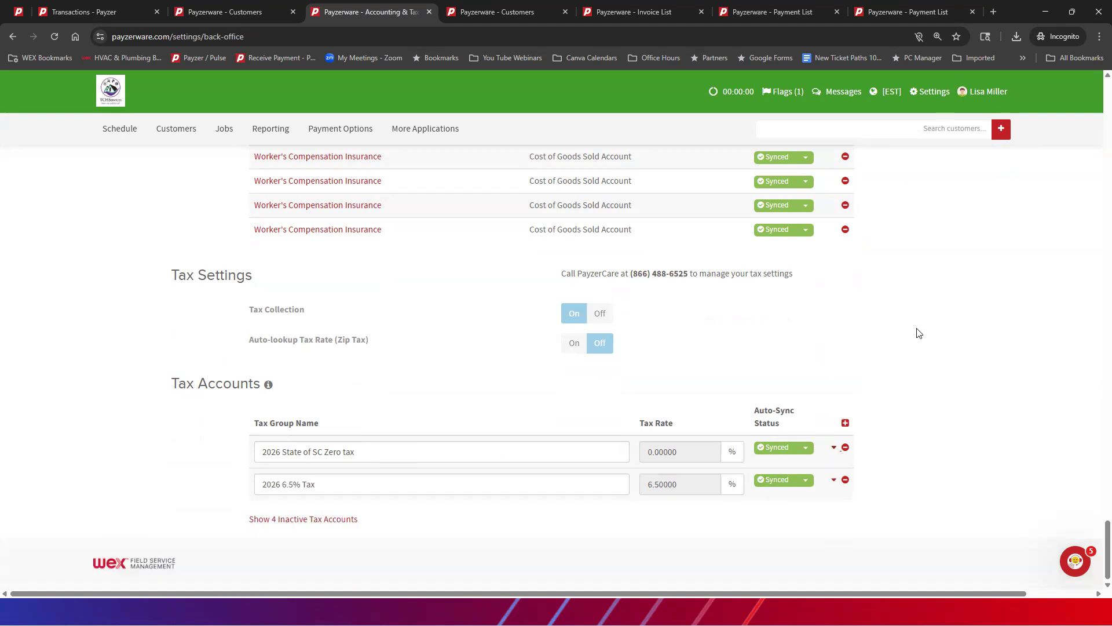
{"action": "scroll", "coordinate": [916, 330], "scroll_direction": "up", "scroll_amount": 15}
{"action": "scroll", "coordinate": [950, 184], "scroll_direction": "up", "scroll_amount": 20}
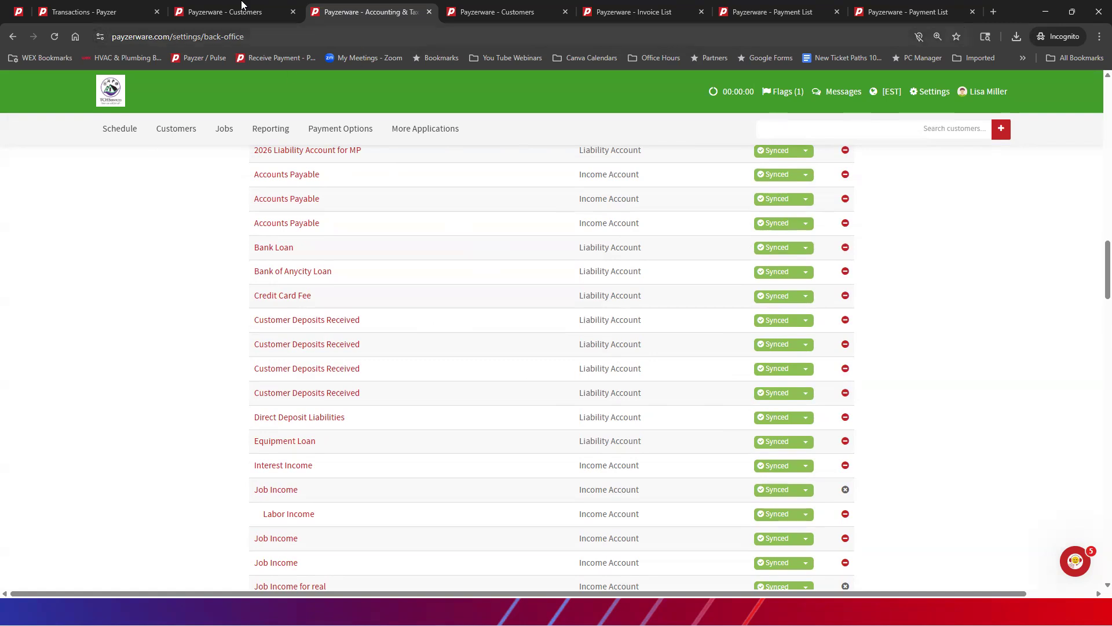
Step: Review the Customers list and search all customers by the last name shared by two similar records
{"action": "left_click", "coordinate": [226, 11]}
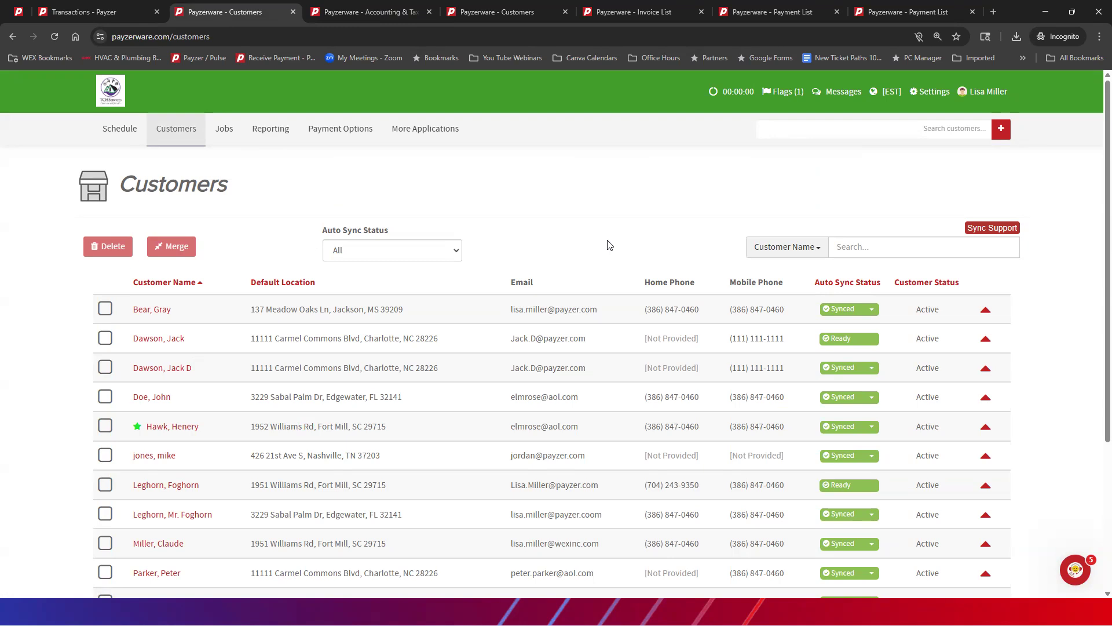
{"action": "scroll", "coordinate": [557, 239], "scroll_direction": "down", "scroll_amount": 1}
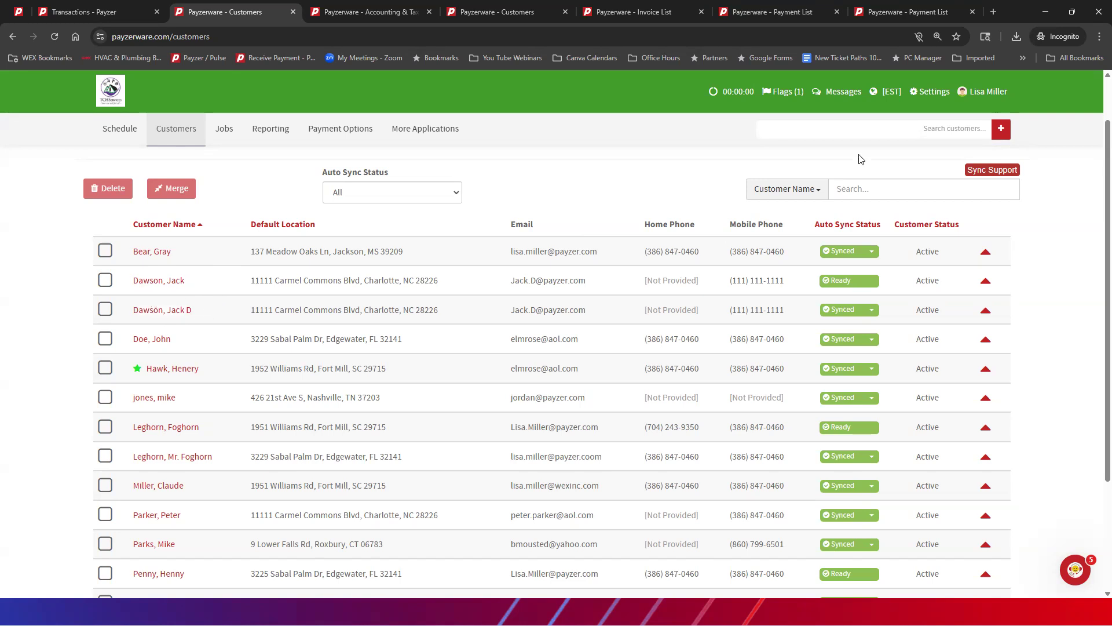
{"action": "left_click", "coordinate": [925, 127]}
{"action": "type", "text": "dawson"}
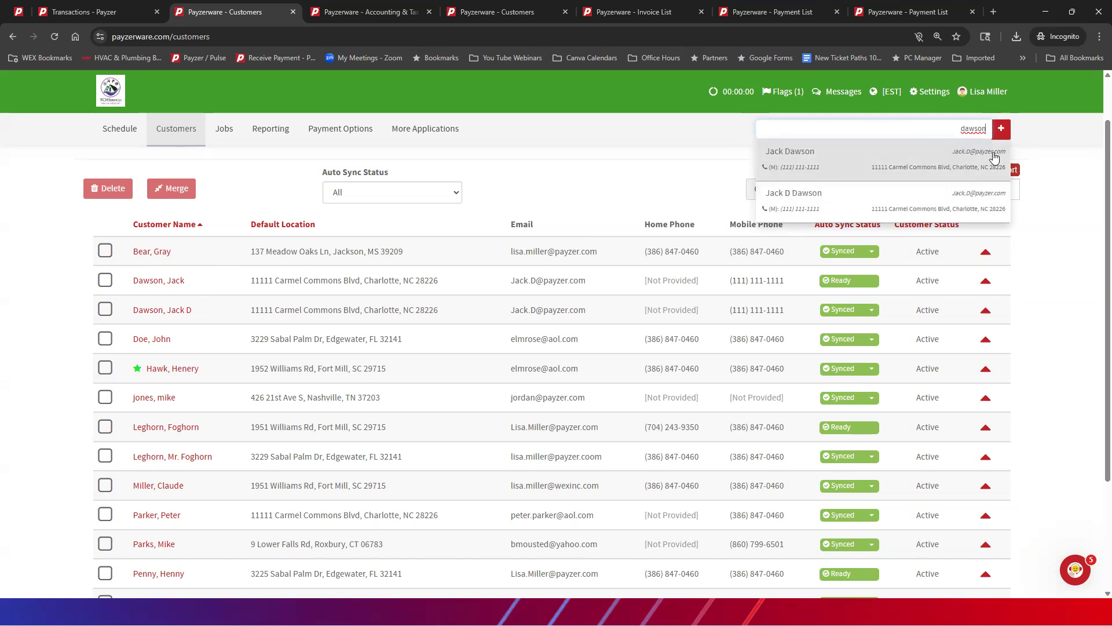
{"action": "left_click", "coordinate": [625, 179]}
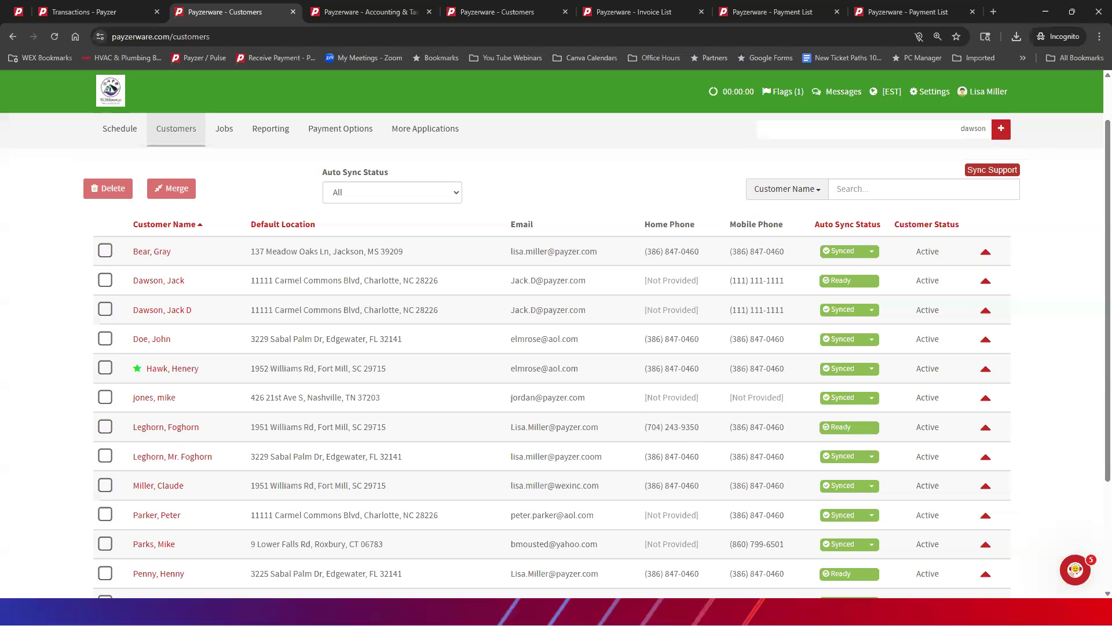
Step: Switch to QuickBooks and compare the information and transactions of the two similarly named customers in the Customer Center
{"action": "key", "text": "alt+Tab"}
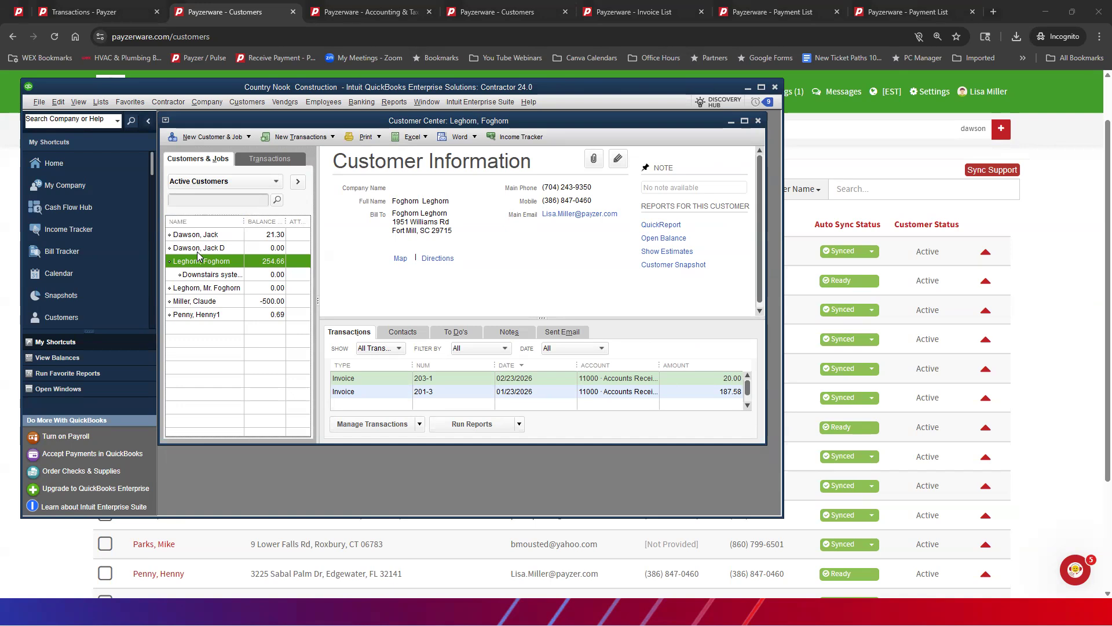
{"action": "left_click", "coordinate": [216, 234]}
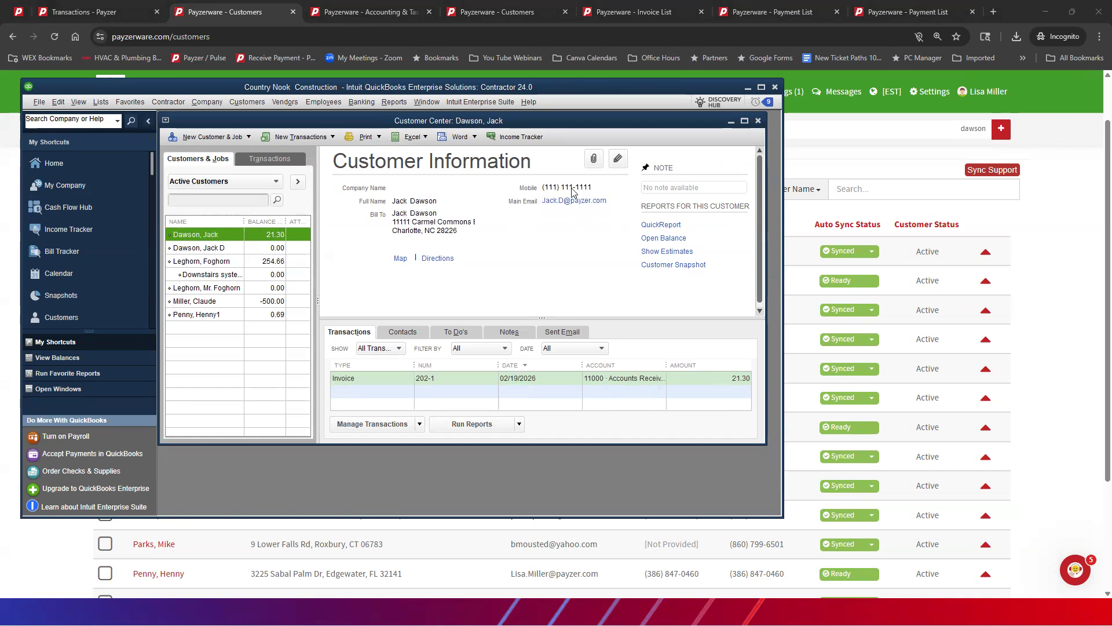
{"action": "left_click", "coordinate": [218, 248]}
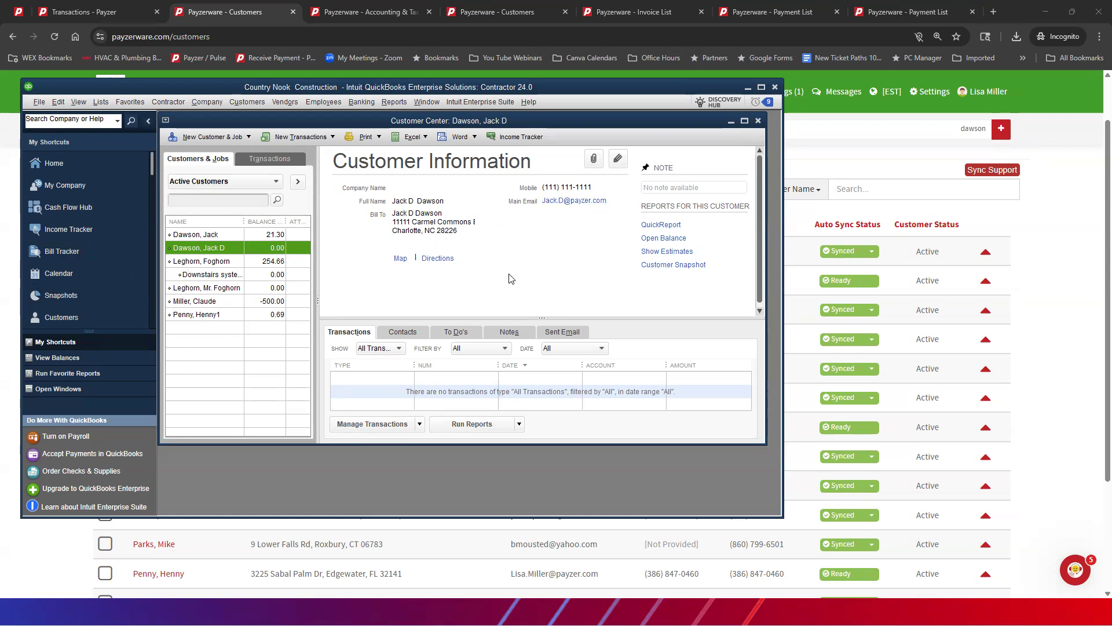
{"action": "left_click", "coordinate": [278, 234]}
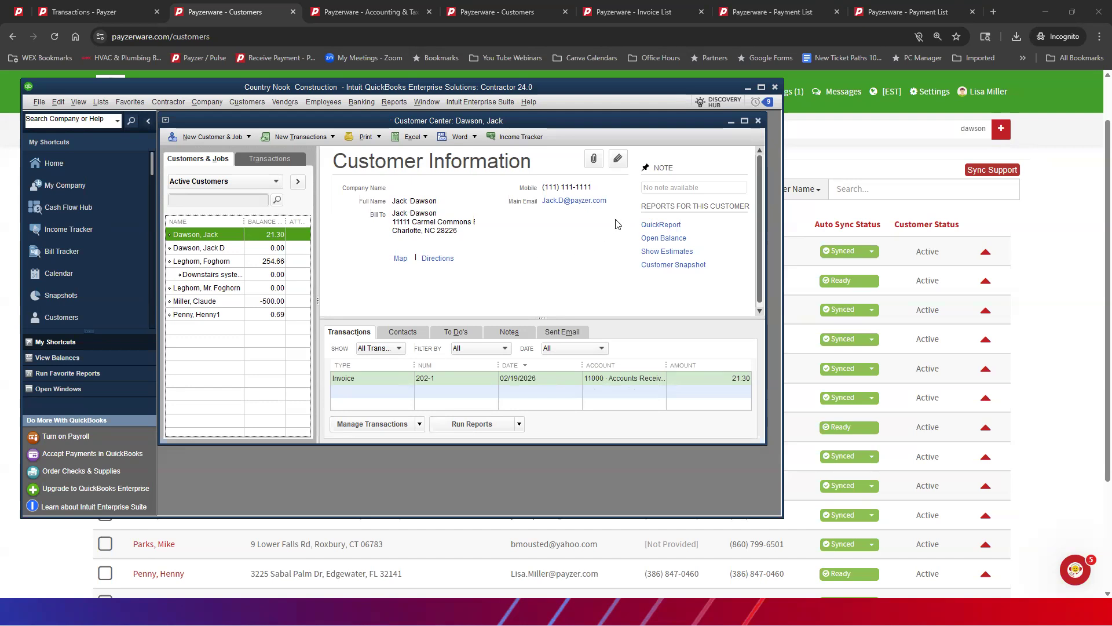
Step: Inspect the QuickBooks details and transactions of the duplicate customer with the middle initial, and return to Payzerware
{"action": "left_click", "coordinate": [210, 248]}
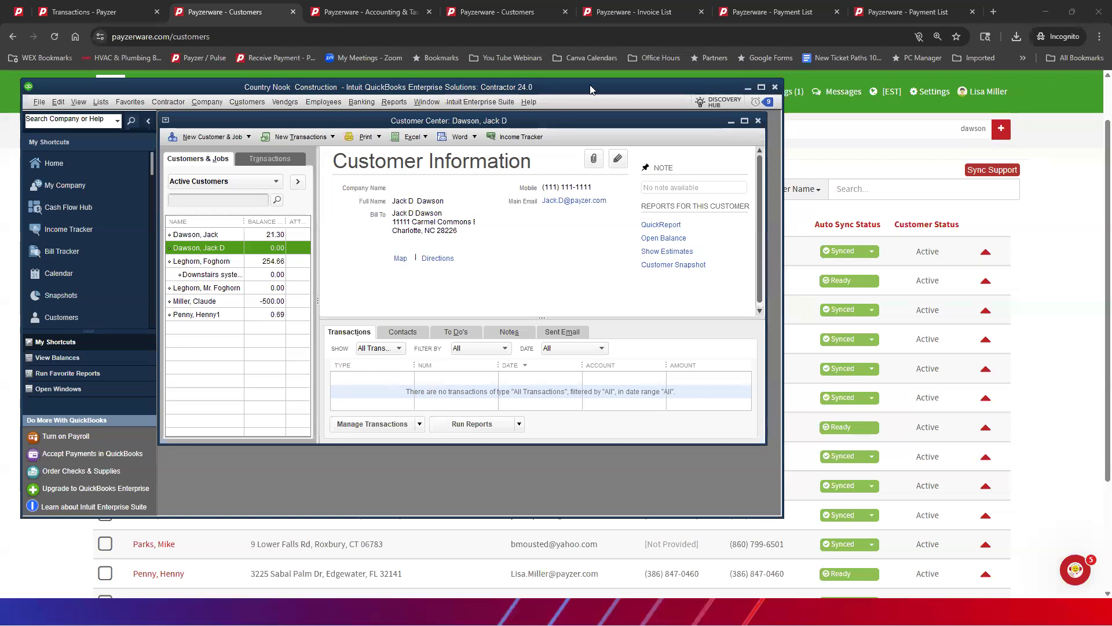
{"action": "left_click", "coordinate": [747, 89]}
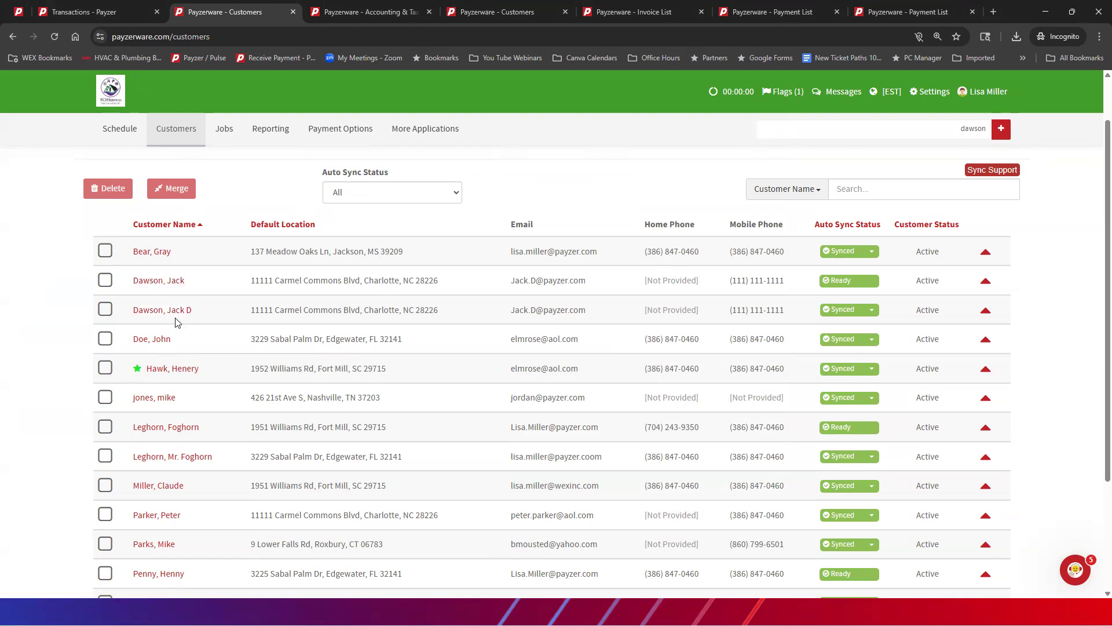
Step: Start merging the two similarly named customers and select the record without the middle initial as the master customer
{"action": "left_click", "coordinate": [105, 280]}
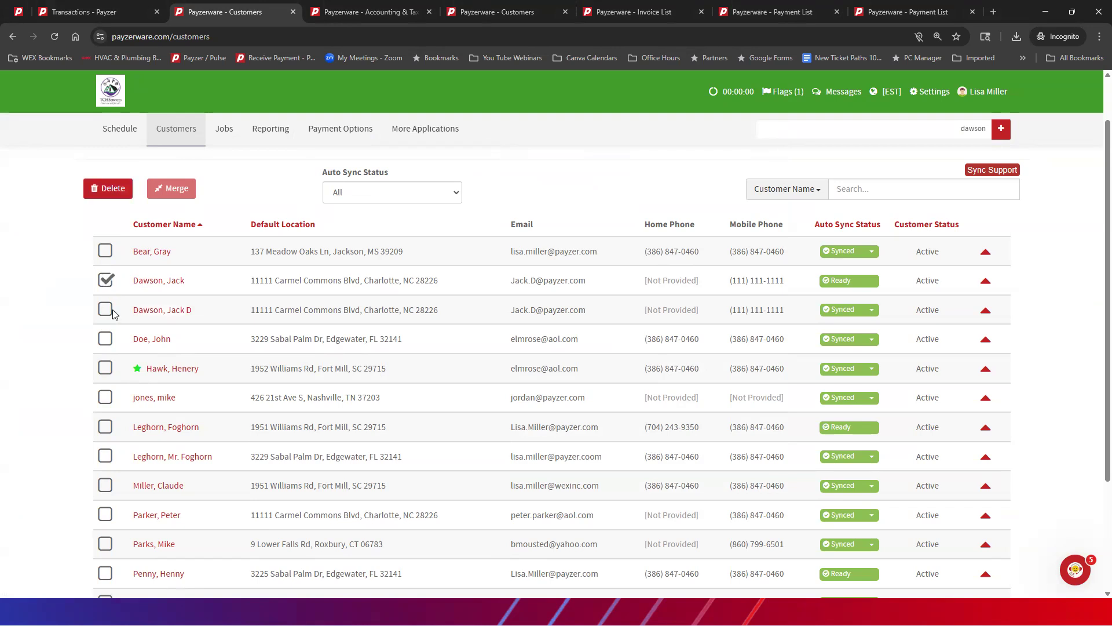
{"action": "left_click", "coordinate": [105, 309]}
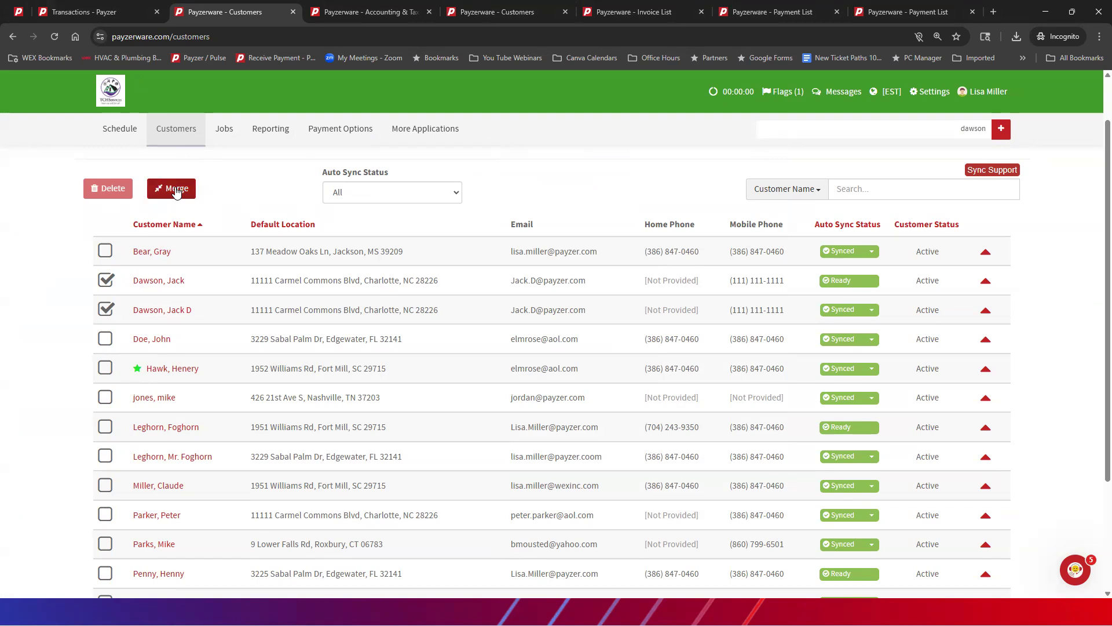
{"action": "left_click", "coordinate": [177, 191]}
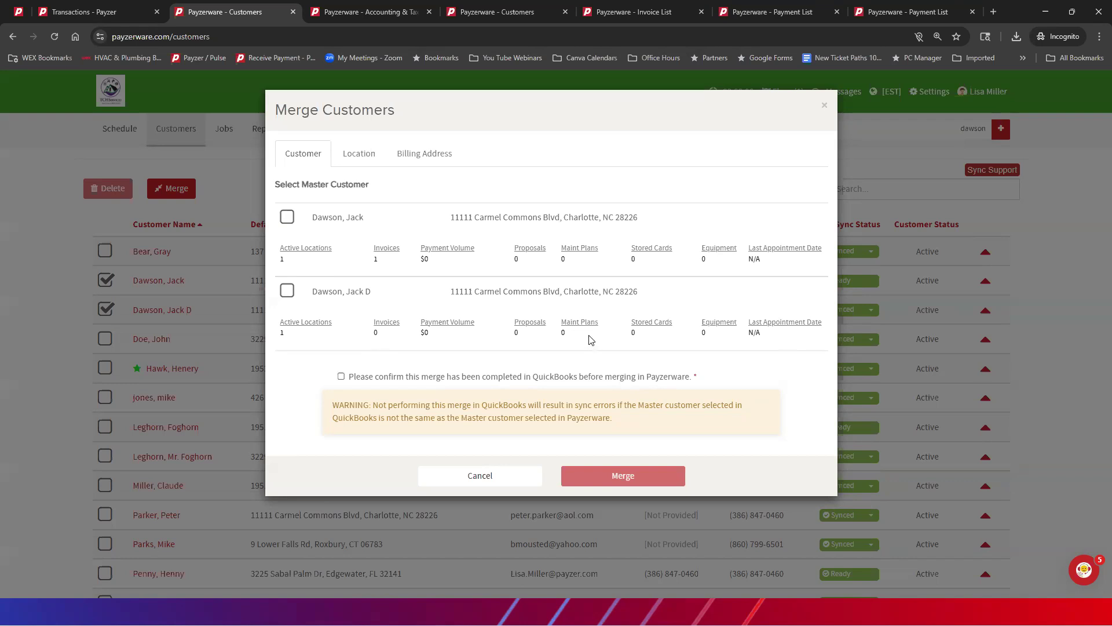
{"action": "left_click", "coordinate": [287, 217]}
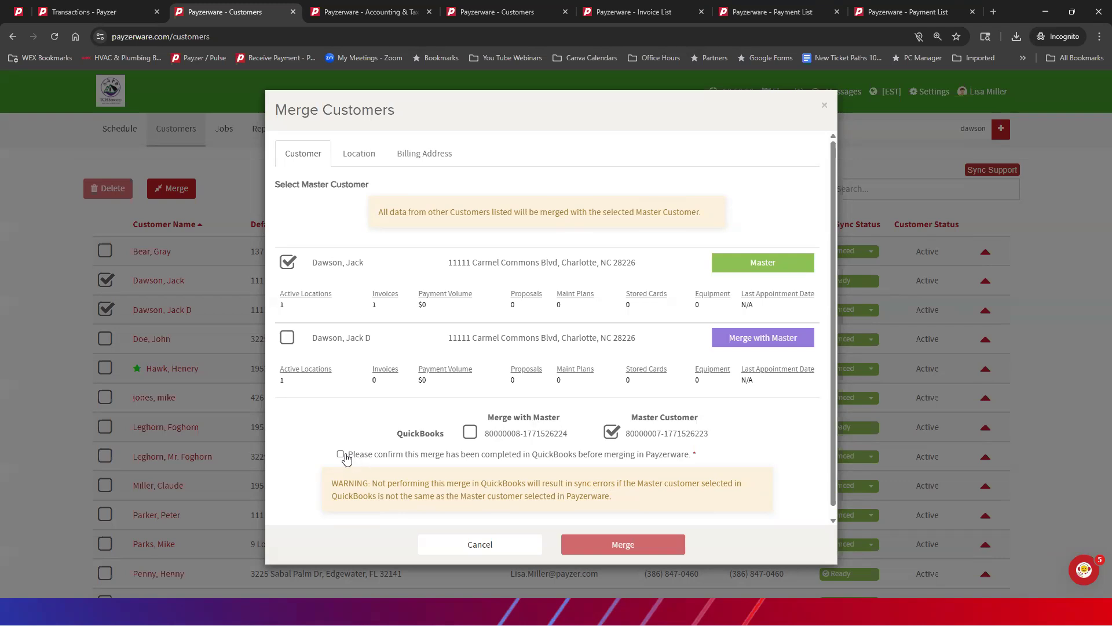
{"action": "mouse_move", "coordinate": [586, 549]}
Step: Switch to QuickBooks, copy the customer name from the record without the middle initial, and close that record unchanged
{"action": "key", "text": "alt+Tab"}
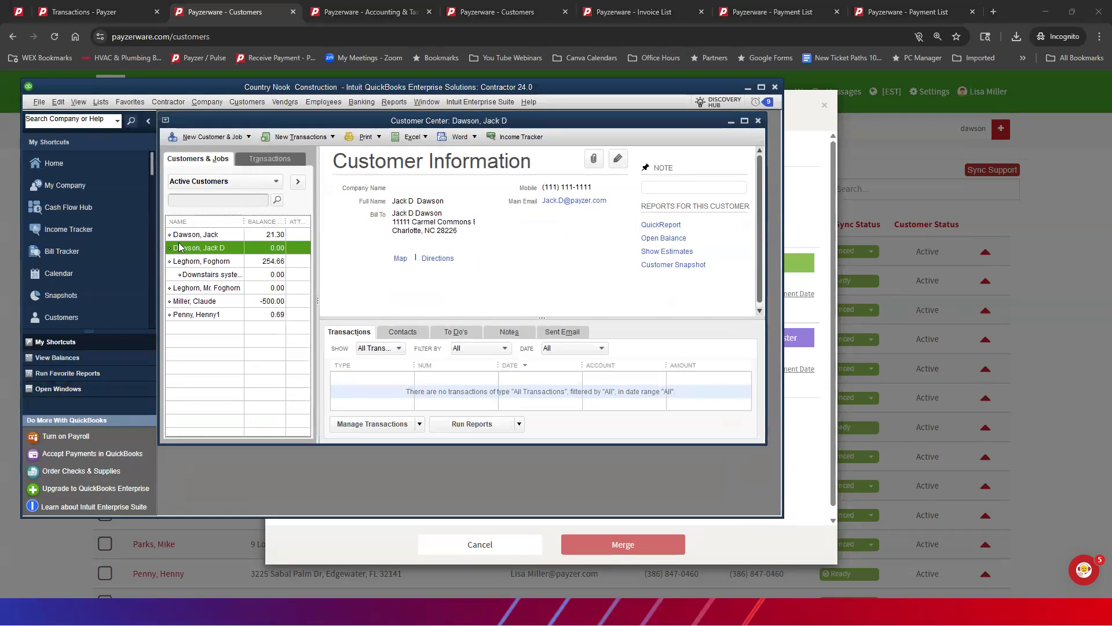
{"action": "left_click", "coordinate": [207, 235]}
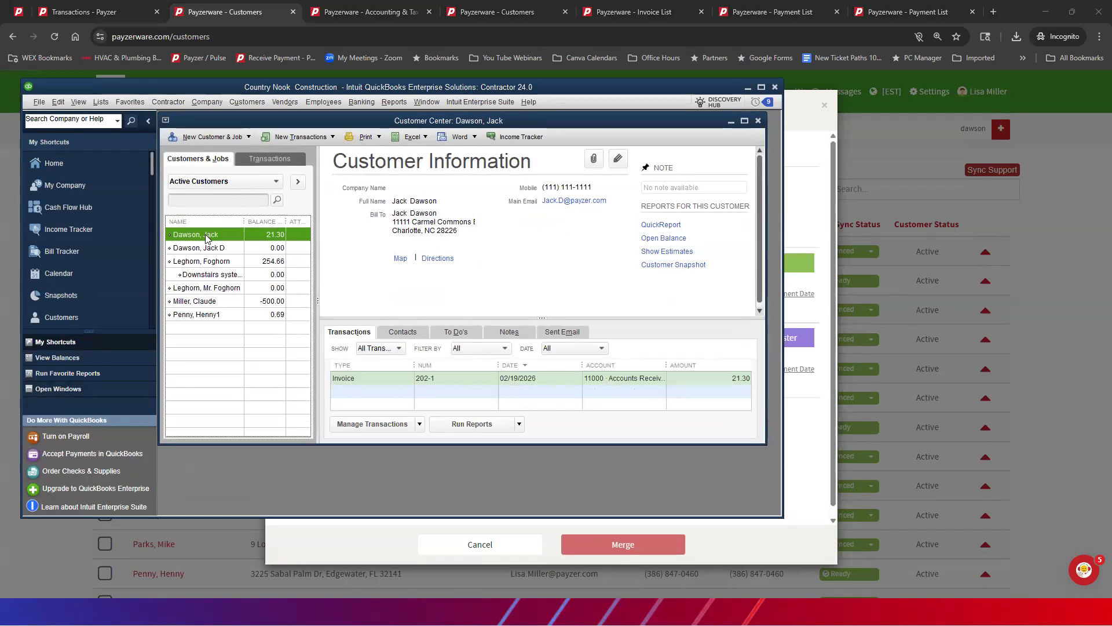
{"action": "double_click", "coordinate": [206, 235]}
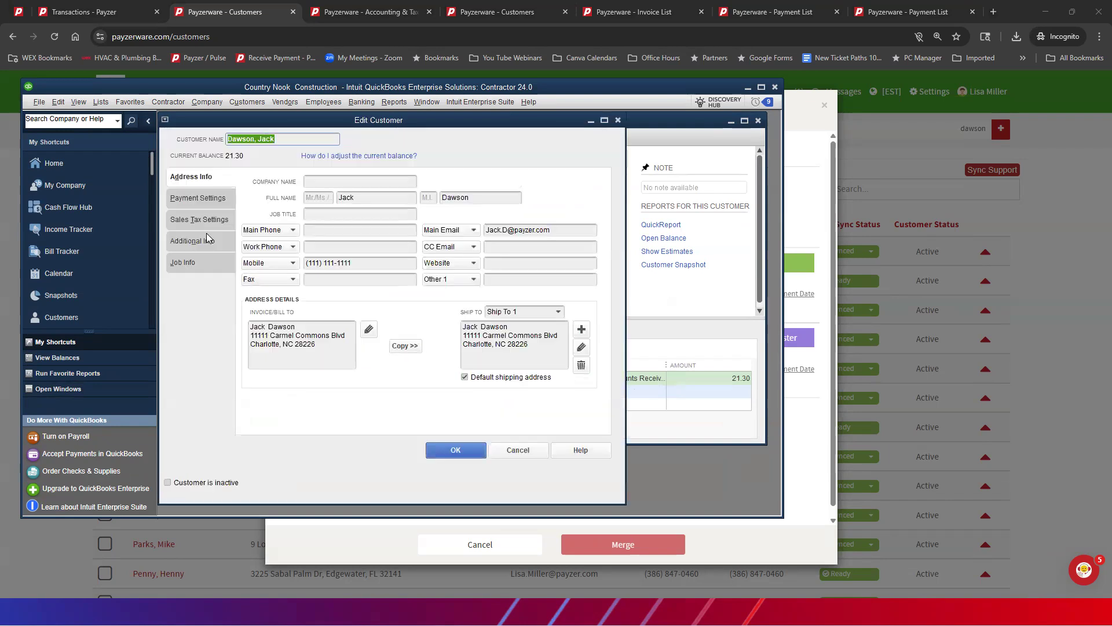
{"action": "left_click", "coordinate": [284, 138]}
{"action": "left_click_drag", "start_coordinate": [284, 138], "coordinate": [230, 138]}
{"action": "right_click", "coordinate": [232, 139]}
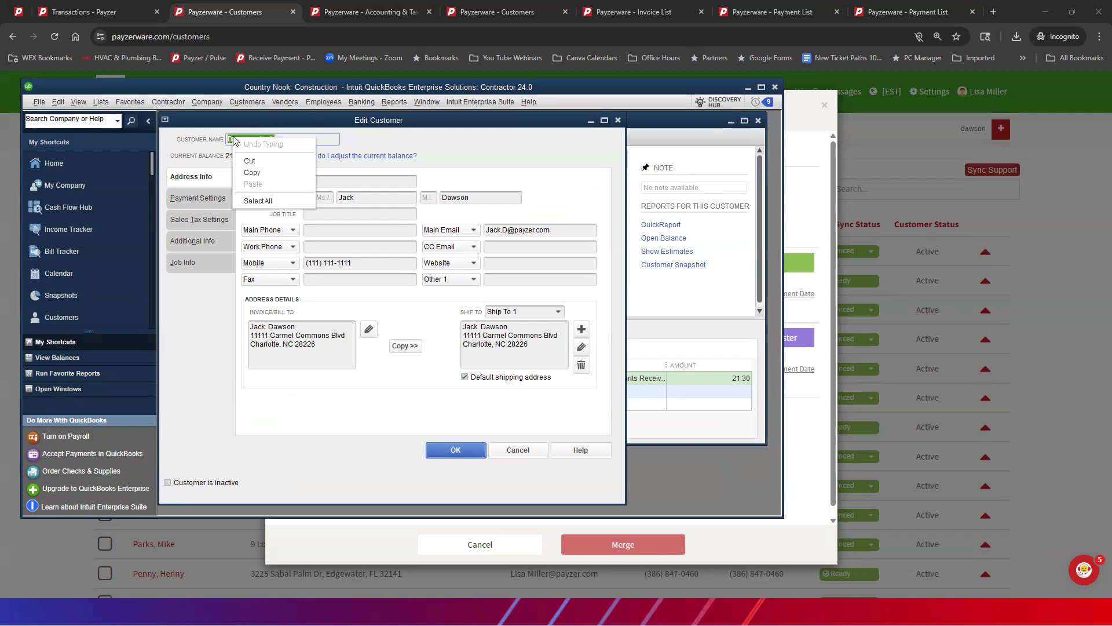
{"action": "left_click", "coordinate": [244, 175]}
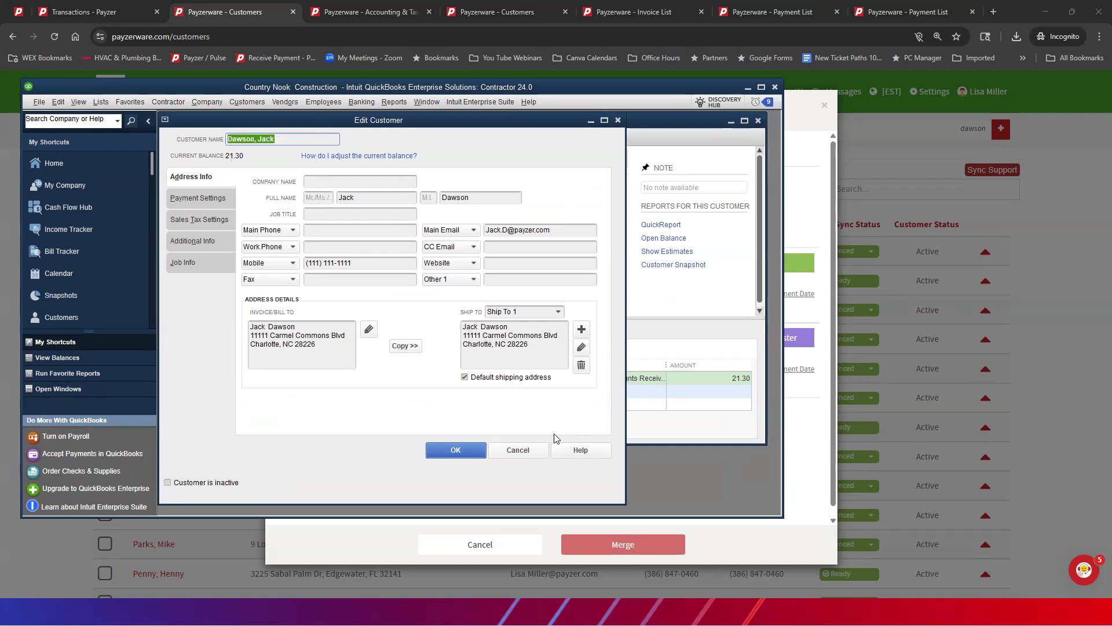
{"action": "left_click", "coordinate": [517, 450]}
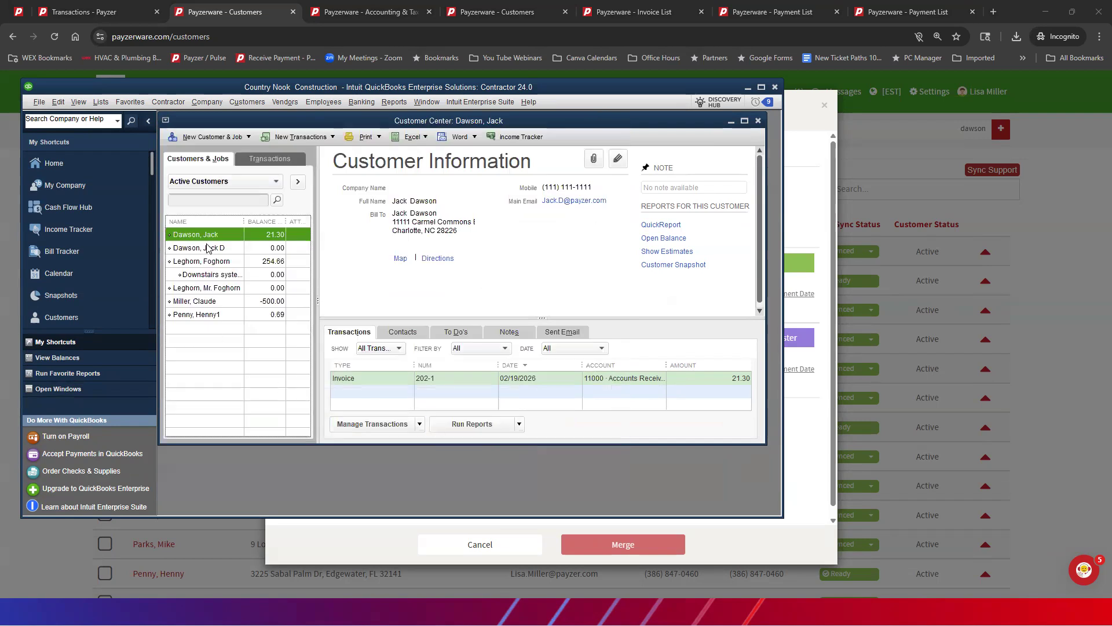
Step: Replace the customer name of the duplicate with the middle initial with the copied name and try to save the record
{"action": "double_click", "coordinate": [205, 251]}
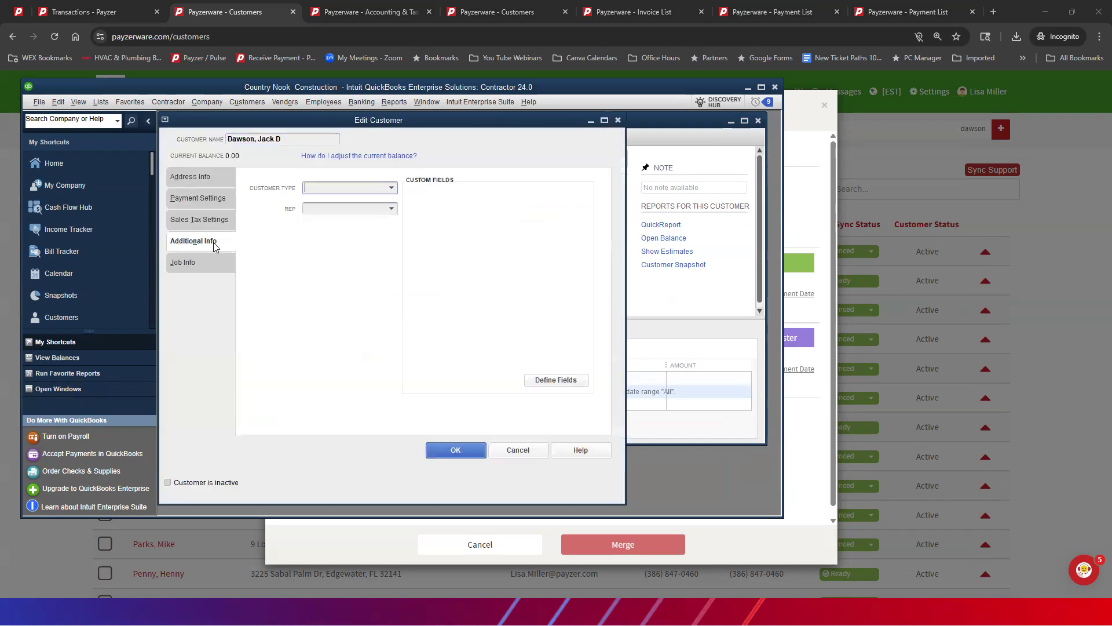
{"action": "left_click", "coordinate": [301, 139]}
{"action": "left_click_drag", "start_coordinate": [300, 138], "coordinate": [225, 139]}
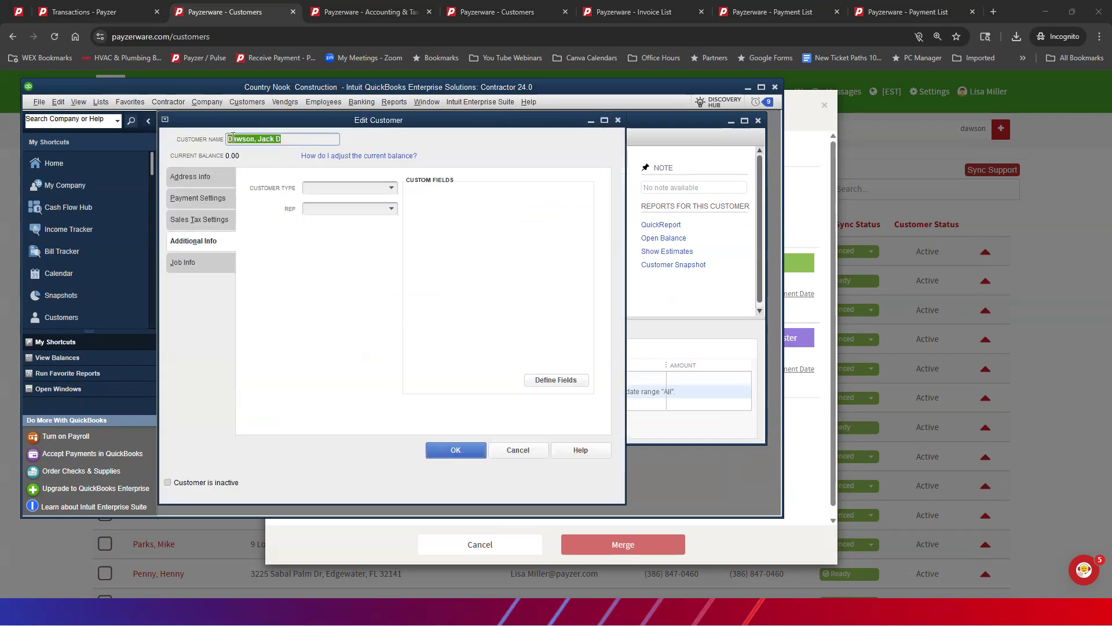
{"action": "right_click", "coordinate": [236, 144]}
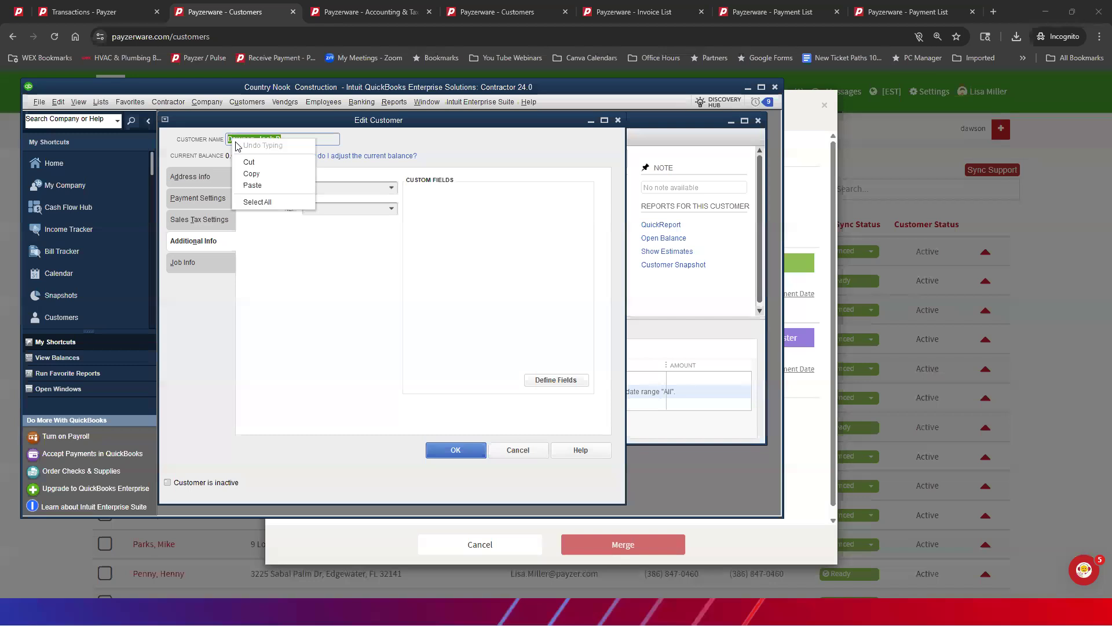
{"action": "left_click", "coordinate": [253, 184]}
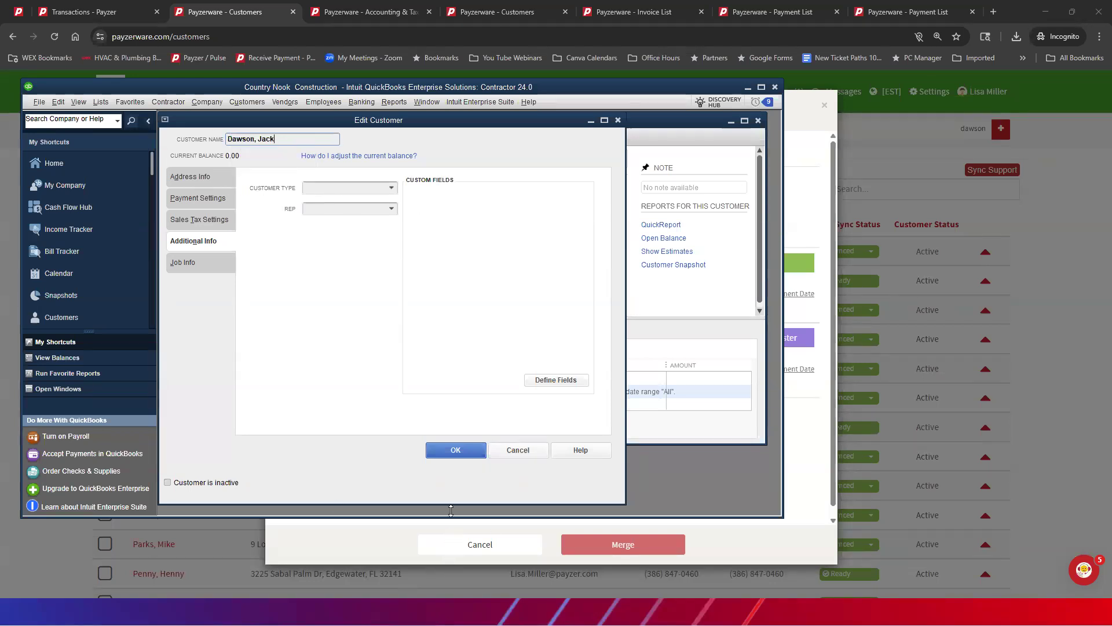
{"action": "left_click", "coordinate": [453, 450]}
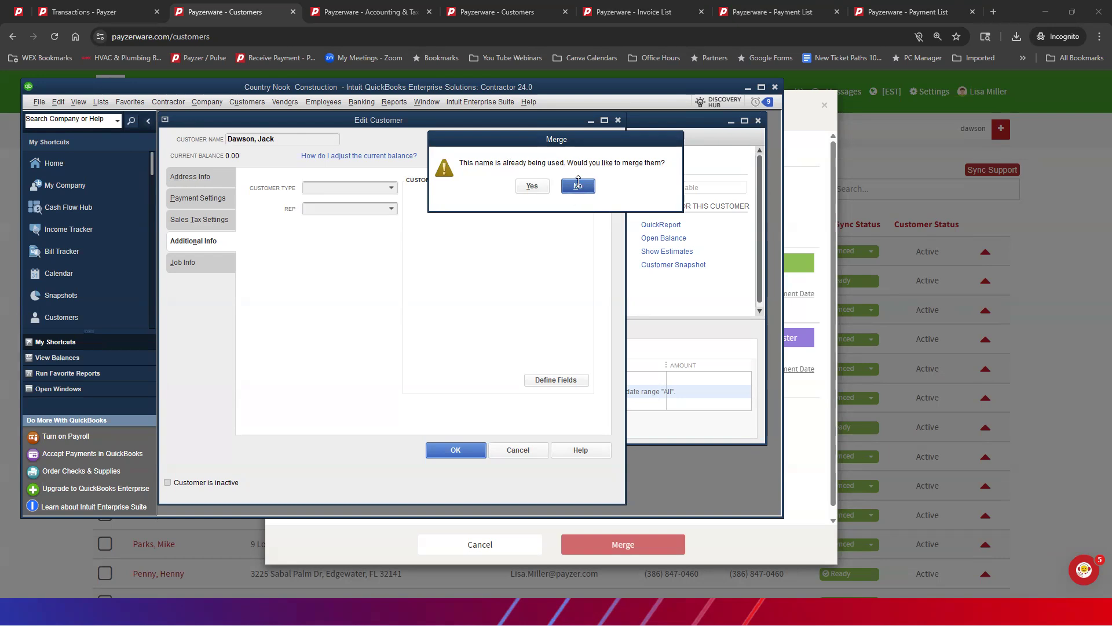
Step: Decline merging the two QuickBooks customers and cancel the edit of the duplicate record
{"action": "left_click", "coordinate": [581, 186]}
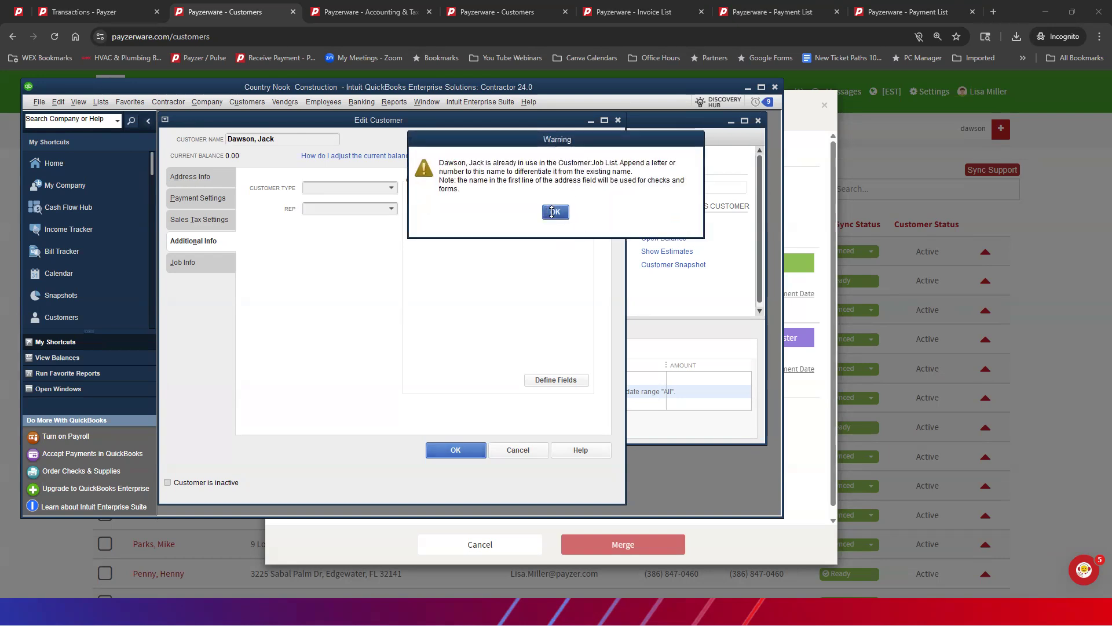
{"action": "left_click", "coordinate": [553, 212]}
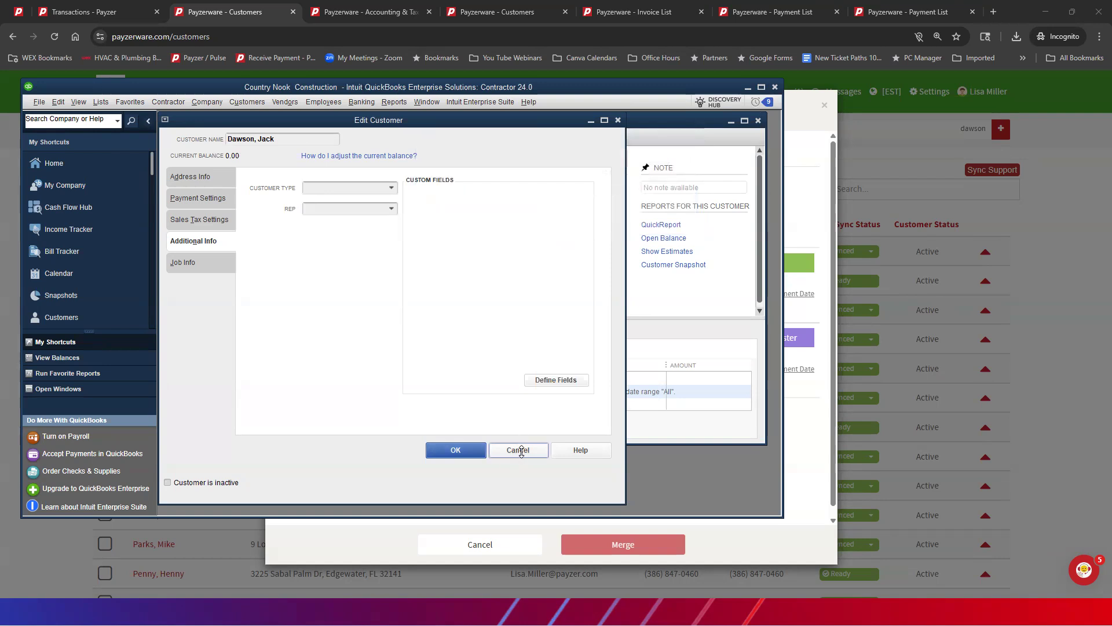
{"action": "left_click", "coordinate": [519, 450]}
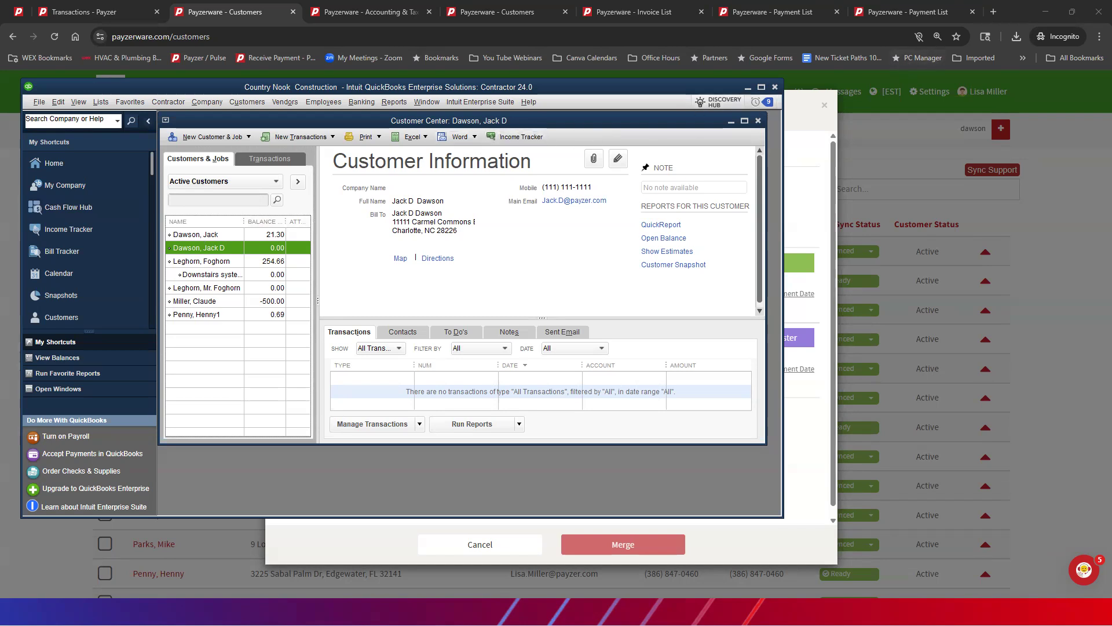
Step: Return to Payzerware, abandon the customer merge with its master selection, and deselect both customers in the list
{"action": "left_click", "coordinate": [747, 88]}
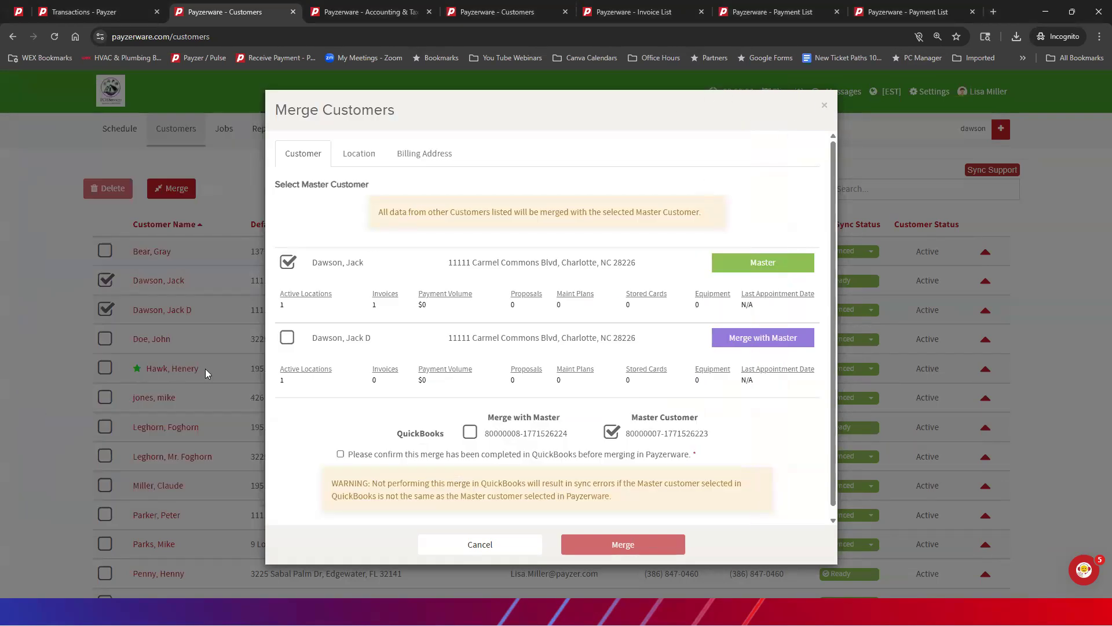
{"action": "left_click", "coordinate": [287, 263]}
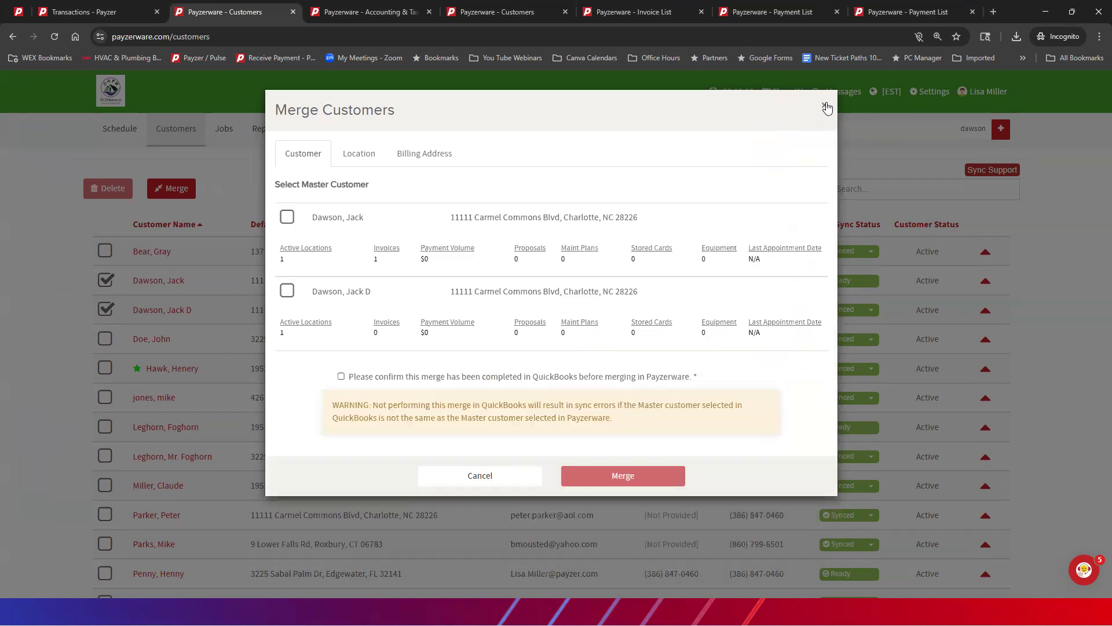
{"action": "left_click", "coordinate": [825, 106]}
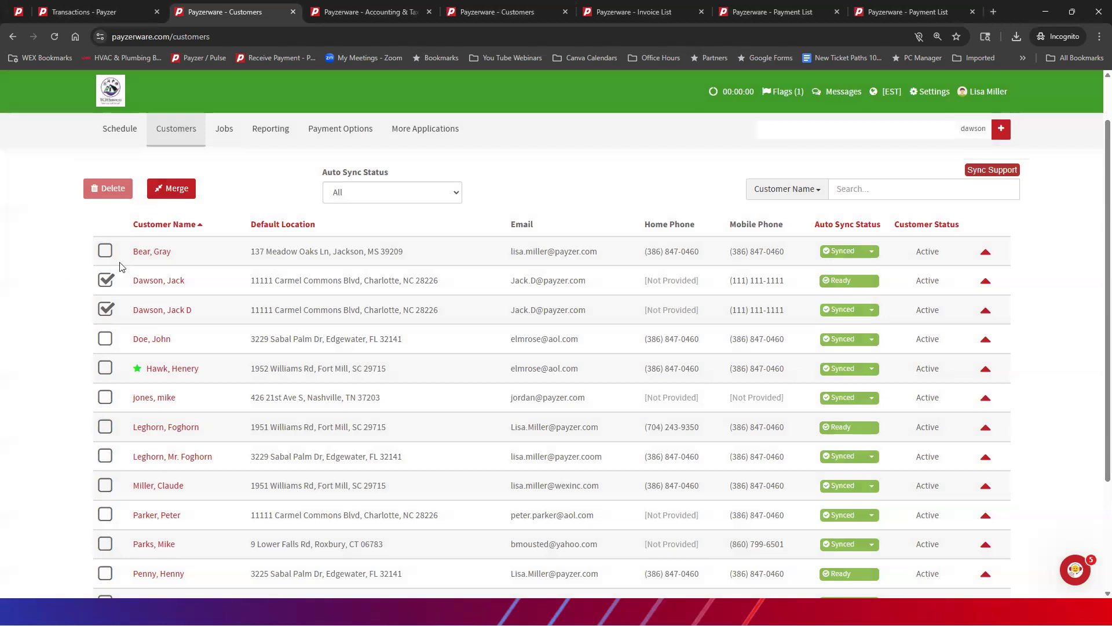
{"action": "left_click", "coordinate": [106, 281]}
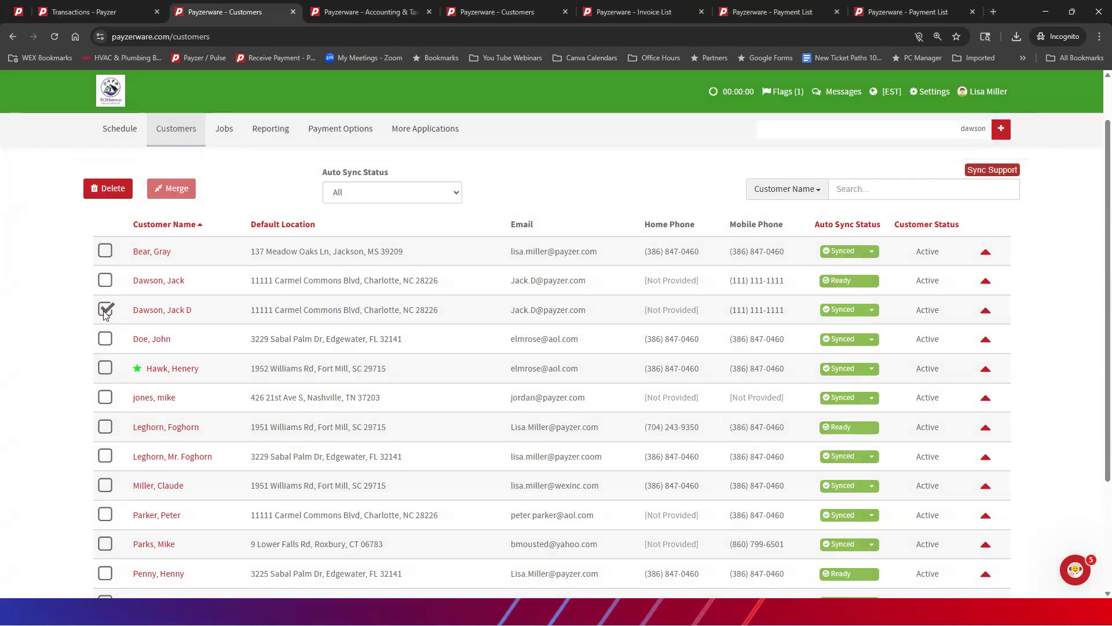
{"action": "left_click", "coordinate": [106, 310]}
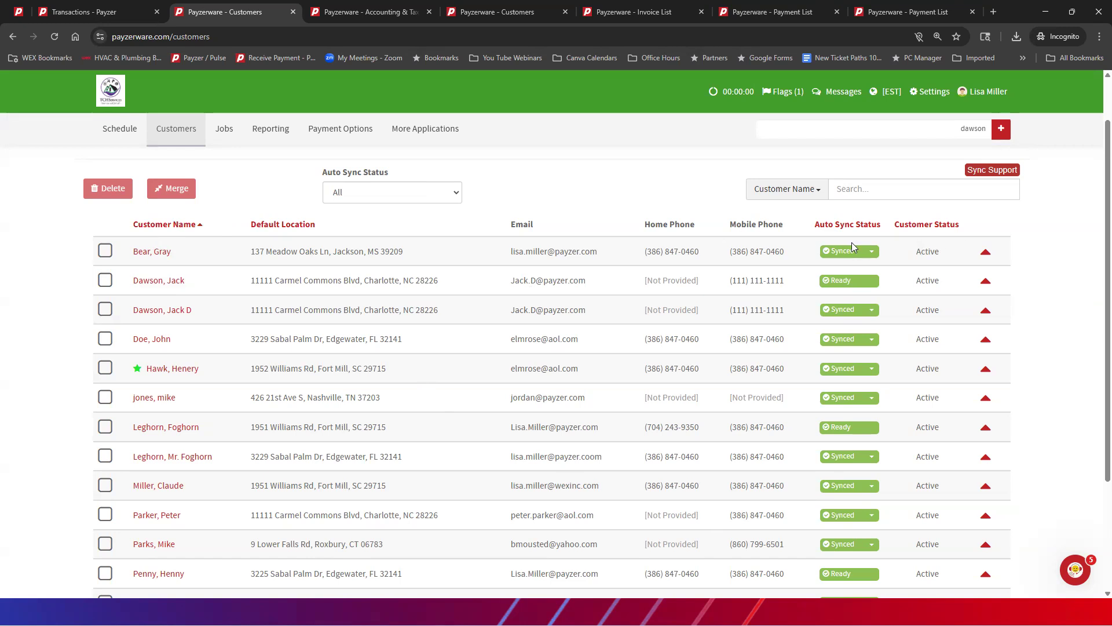
Step: Examine the QuickBooks Customer Name in the profile of the customer without the middle initial, and return to the Customers list
{"action": "mouse_move", "coordinate": [841, 261]}
{"action": "left_click", "coordinate": [161, 282]}
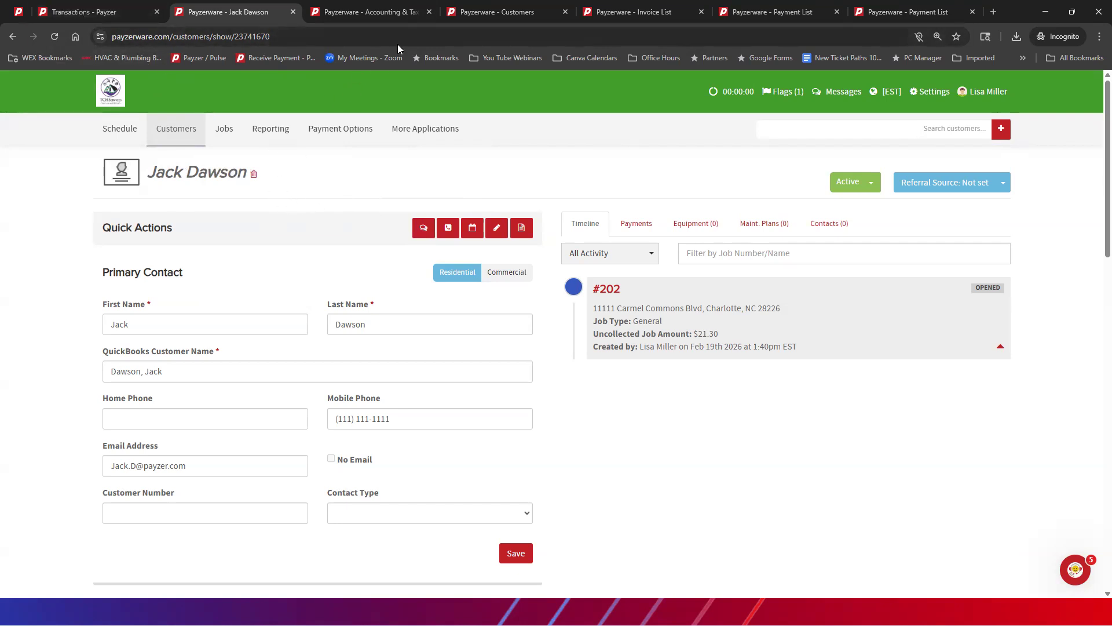
{"action": "left_click", "coordinate": [179, 129]}
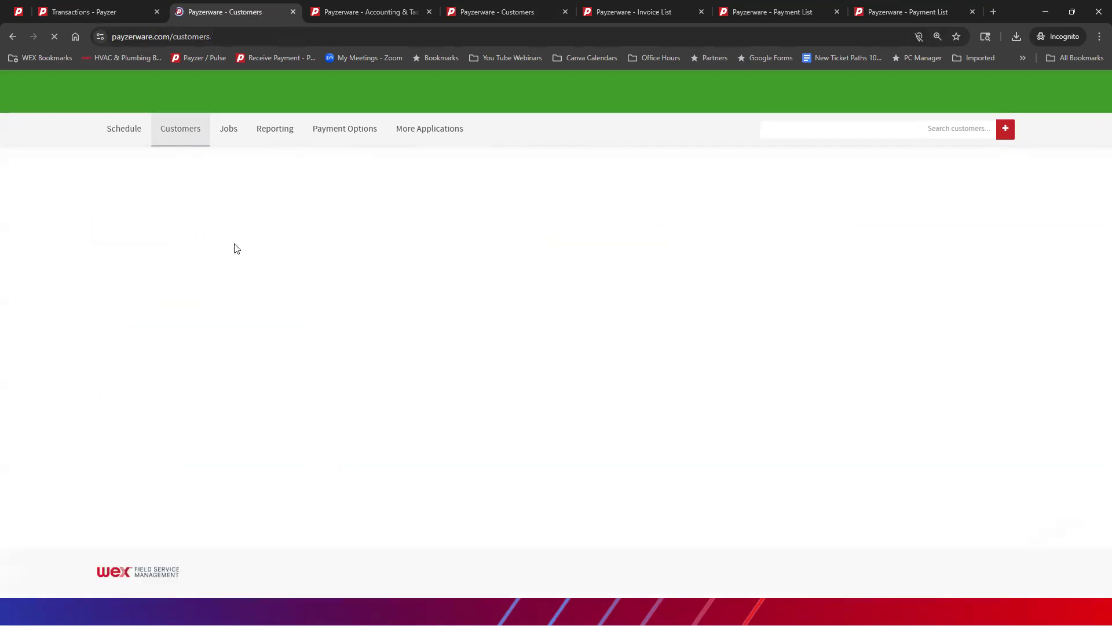
{"action": "mouse_move", "coordinate": [840, 310]}
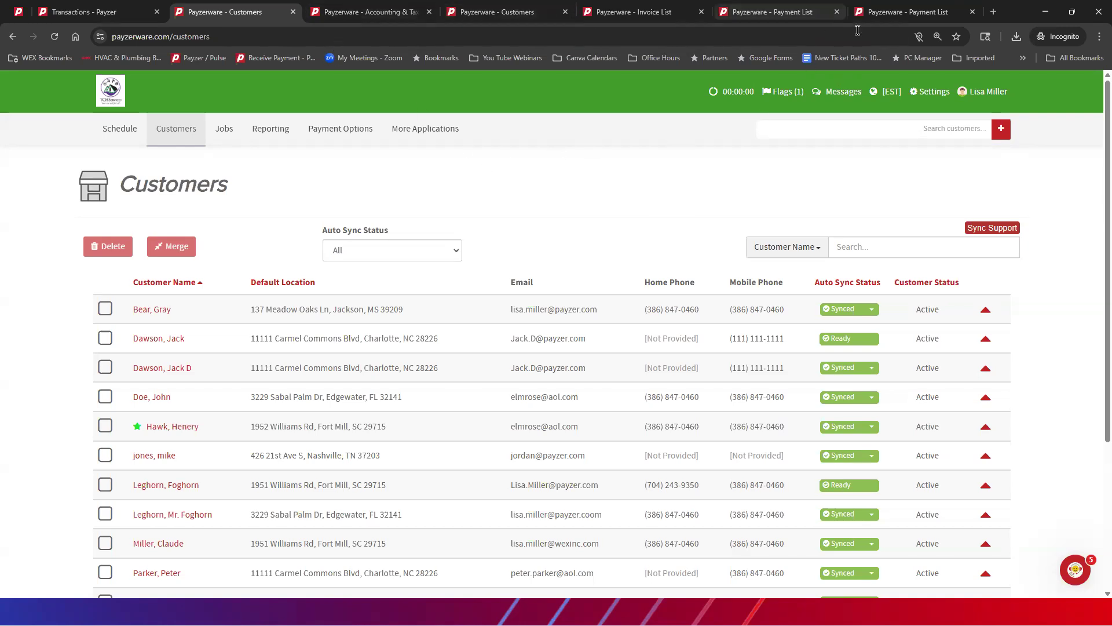
Step: Review the auto sync status of the March 2026 payment in the Payment List and look at the QuickBooks Customer Center
{"action": "left_click", "coordinate": [774, 12]}
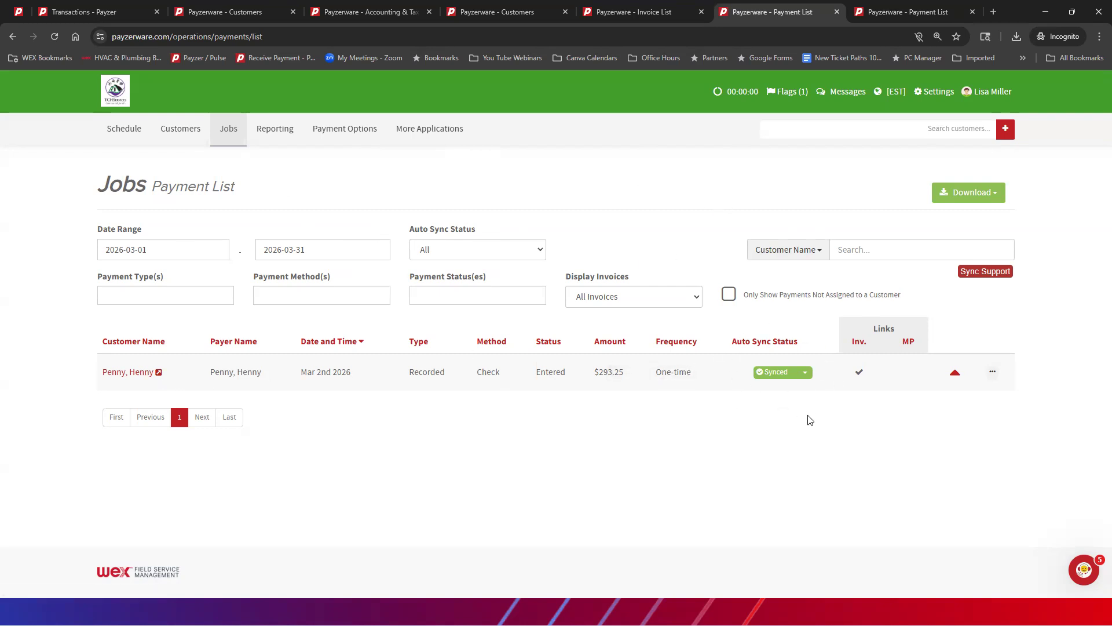
{"action": "mouse_move", "coordinate": [762, 376]}
{"action": "left_click", "coordinate": [430, 128]}
{"action": "mouse_move", "coordinate": [796, 378]}
{"action": "key", "text": "alt+Tab"}
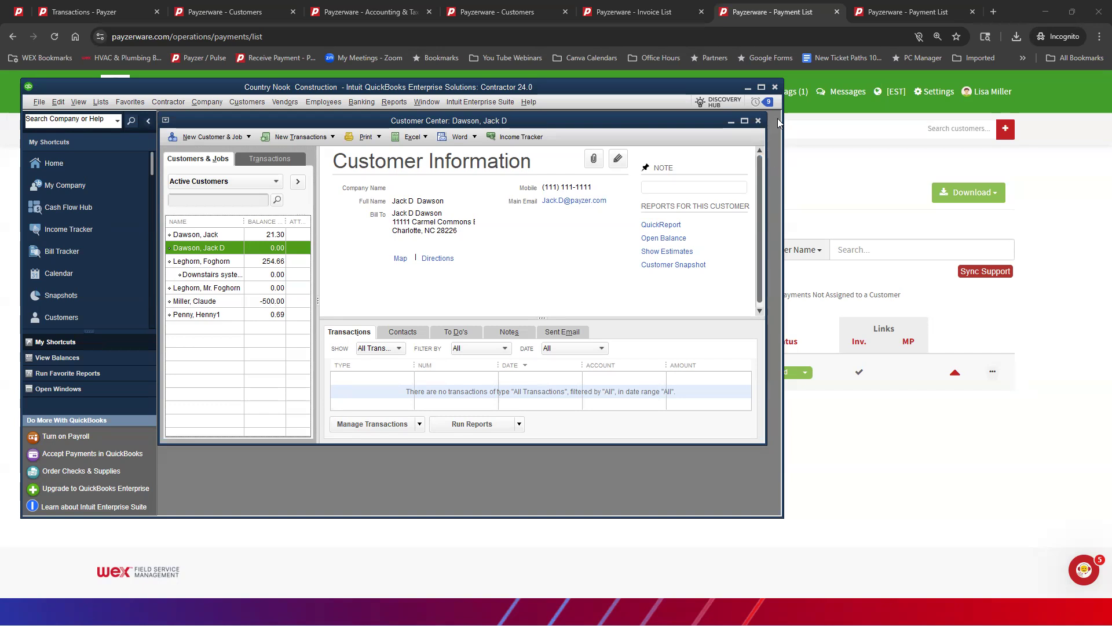
{"action": "left_click", "coordinate": [748, 87]}
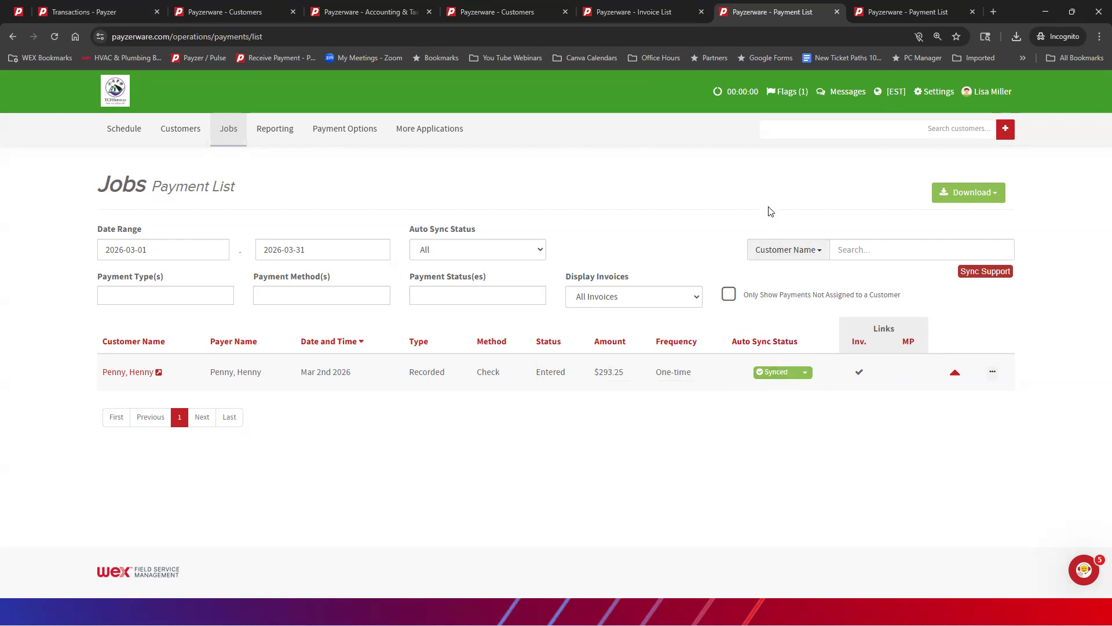
Step: Turn off auto sync for the Mar 2nd 2026 check payment of $293.25
{"action": "left_click", "coordinate": [805, 372]}
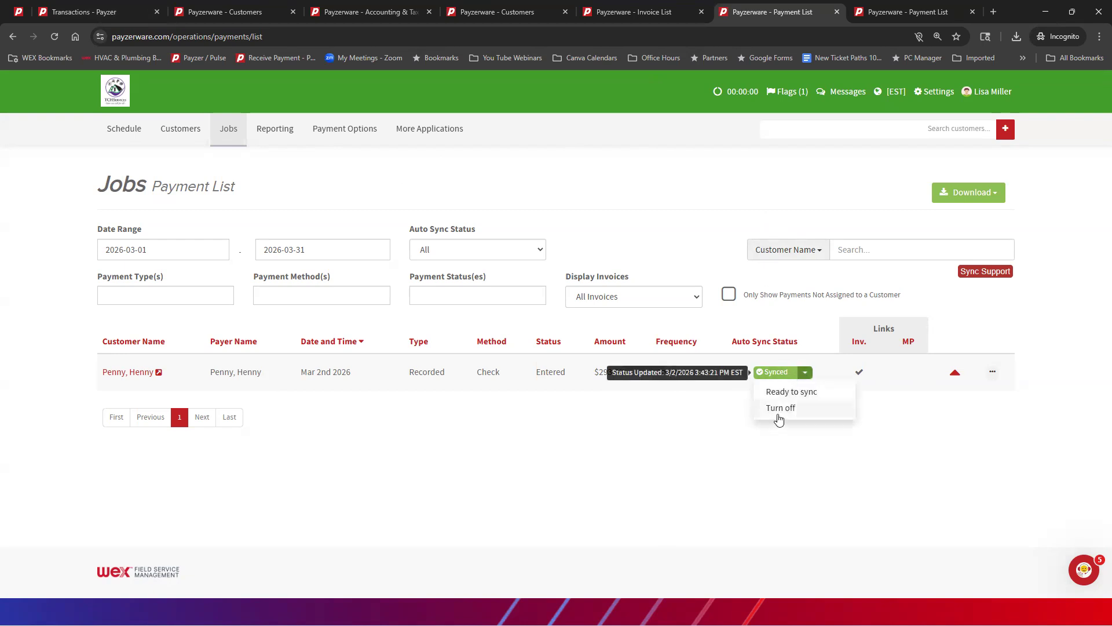
{"action": "left_click", "coordinate": [780, 409]}
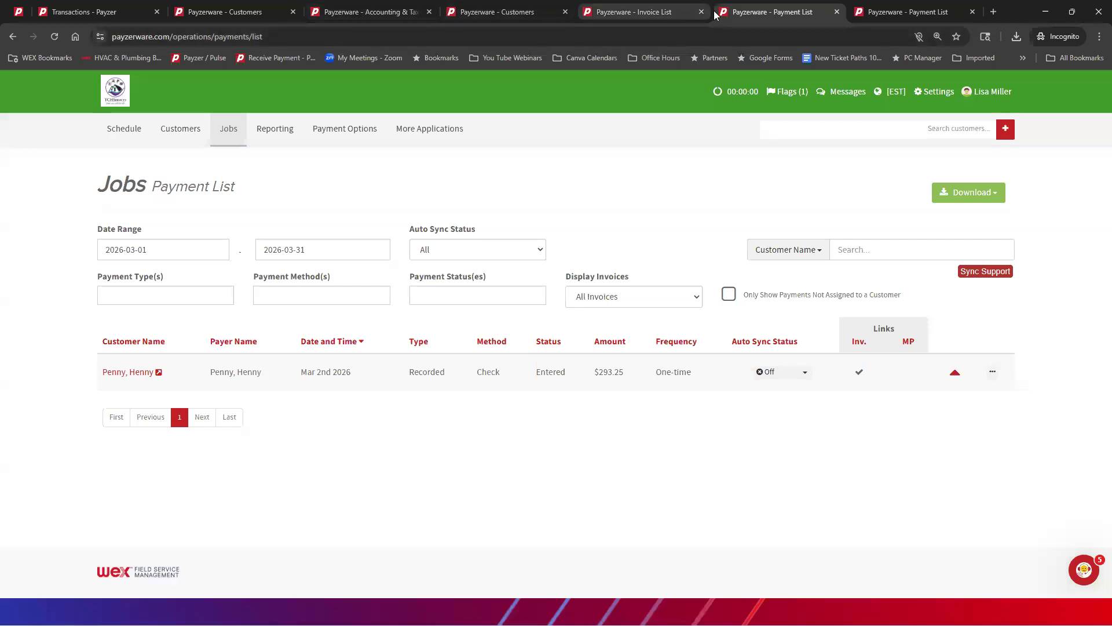
Step: Review auto sync statuses in the Invoice List and open the QuickBooks details of the $2,250.00 invoice with the sync error
{"action": "left_click", "coordinate": [634, 11]}
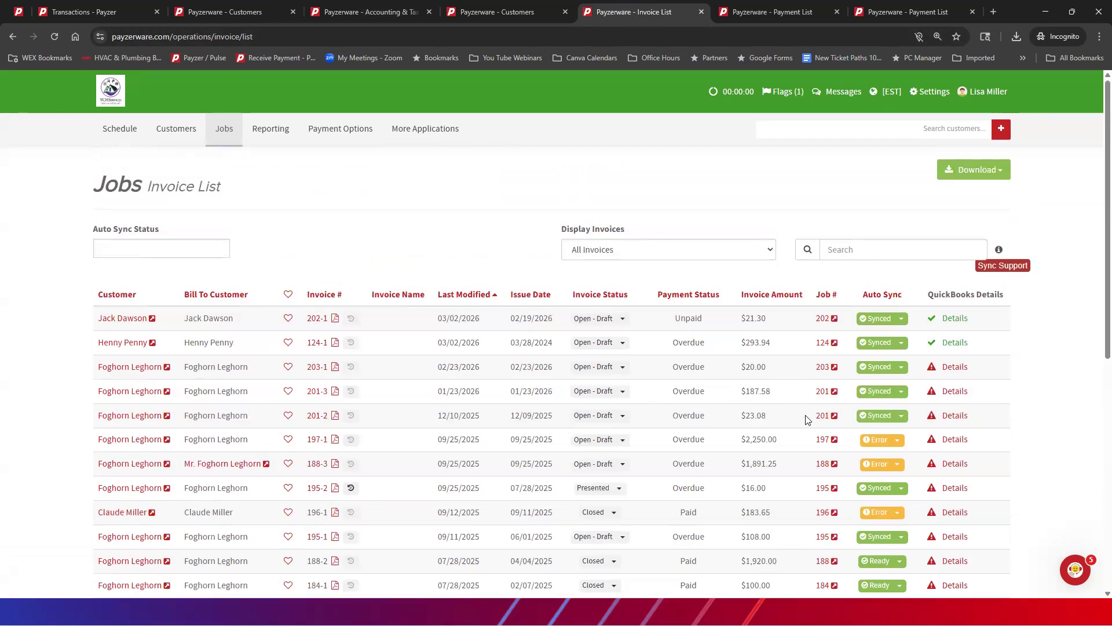
{"action": "mouse_move", "coordinate": [854, 443]}
{"action": "left_click", "coordinate": [951, 440]}
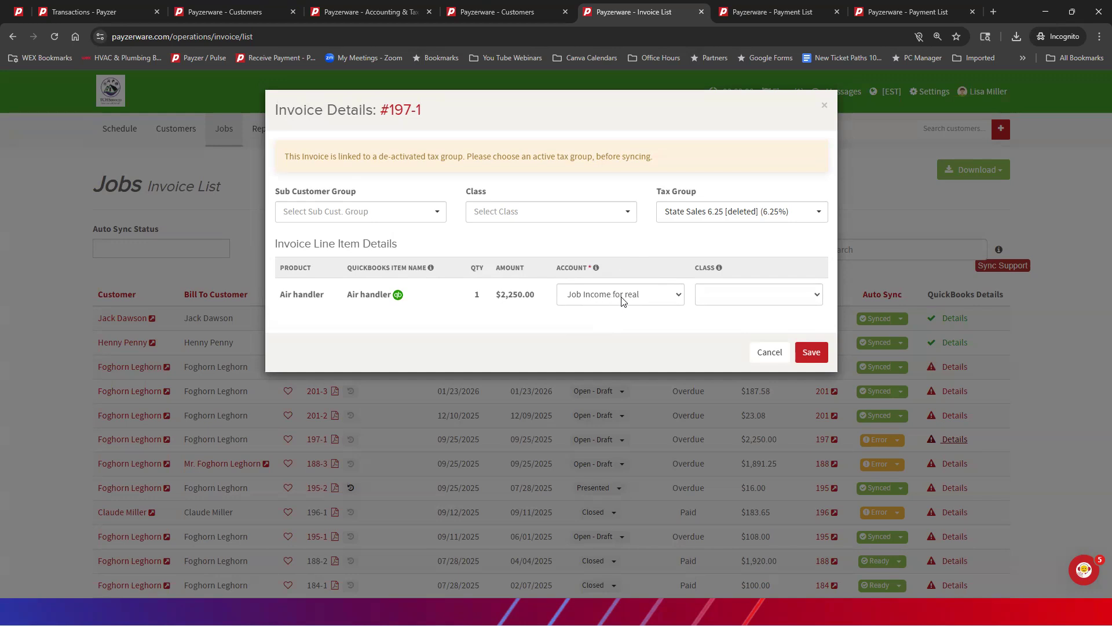
Step: Set the Air handler line's account to 2026 Income Account in the $2,250.00 invoice's QuickBooks details and save
{"action": "left_click", "coordinate": [675, 297]}
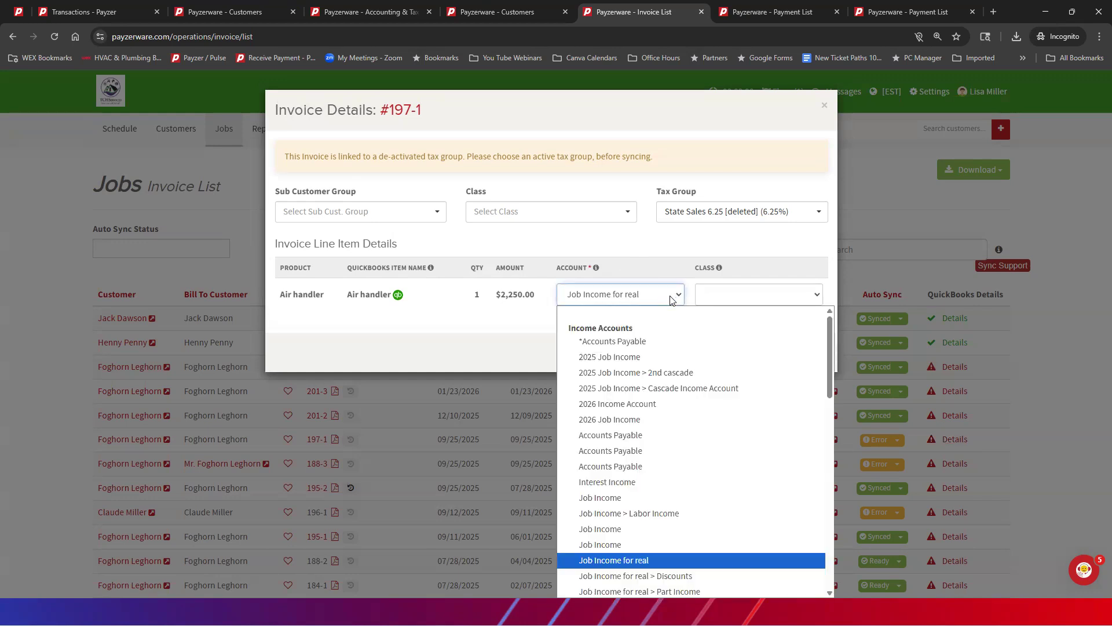
{"action": "left_click", "coordinate": [666, 404]}
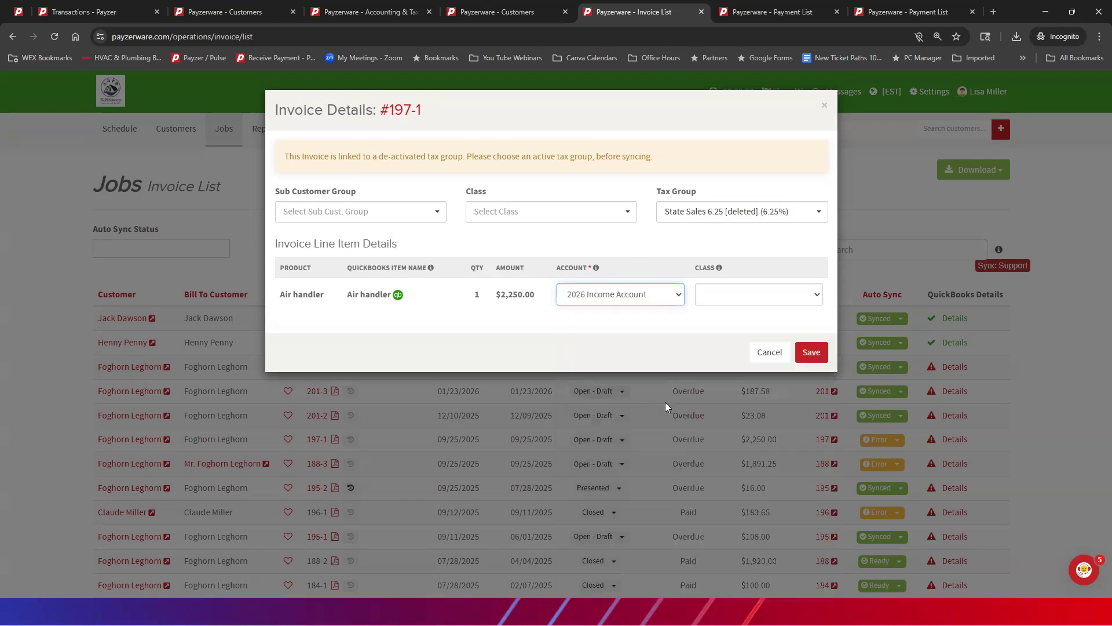
{"action": "left_click", "coordinate": [811, 352]}
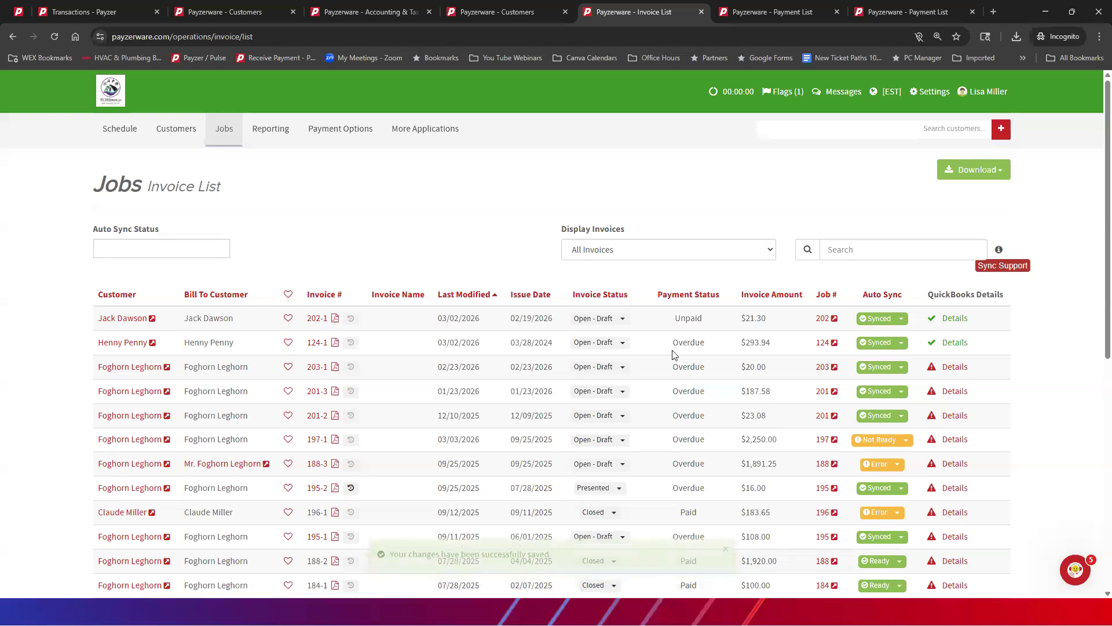
Step: Choose a class for the Air handler line in the $2,250.00 invoice's QuickBooks details, save, and refresh the Invoice List
{"action": "left_click", "coordinate": [954, 439]}
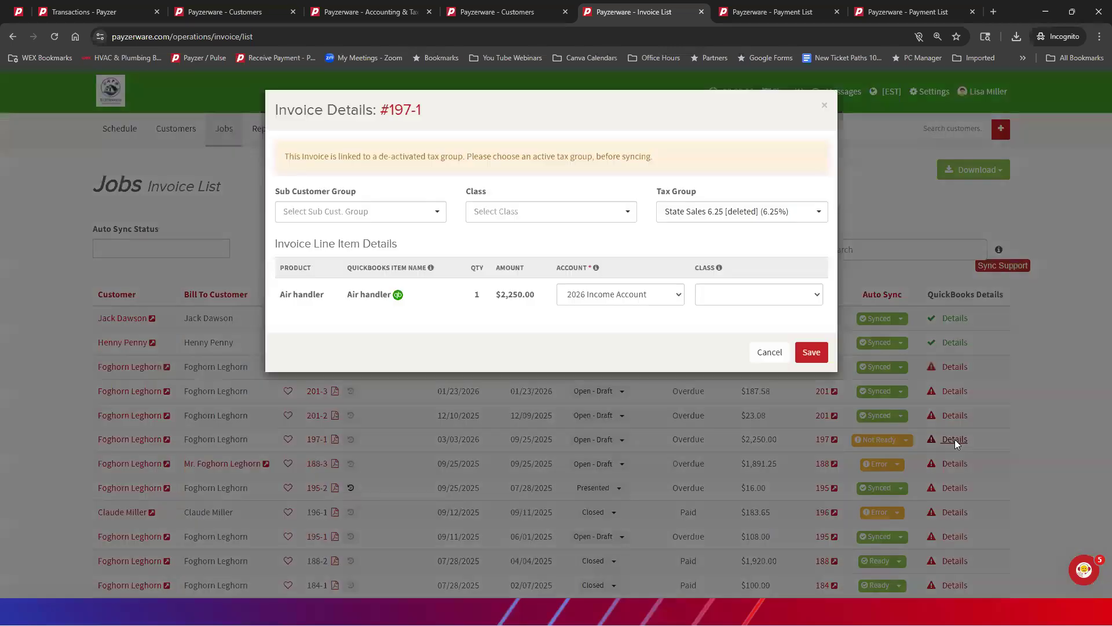
{"action": "left_click", "coordinate": [771, 297]}
{"action": "left_click", "coordinate": [756, 326]}
{"action": "left_click", "coordinate": [820, 354]}
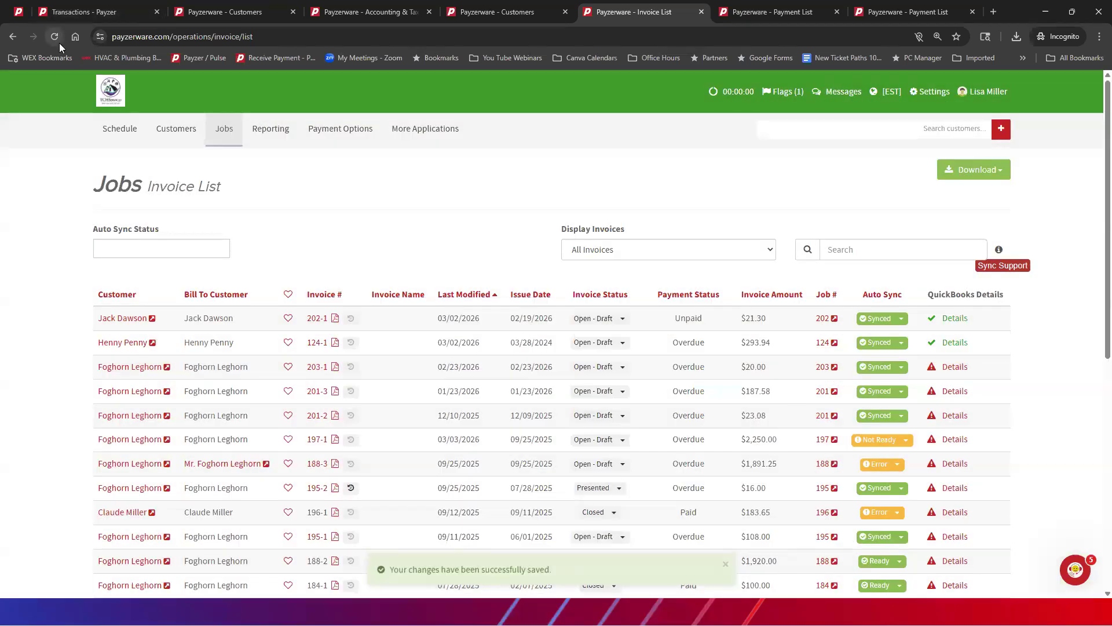
{"action": "left_click", "coordinate": [55, 37]}
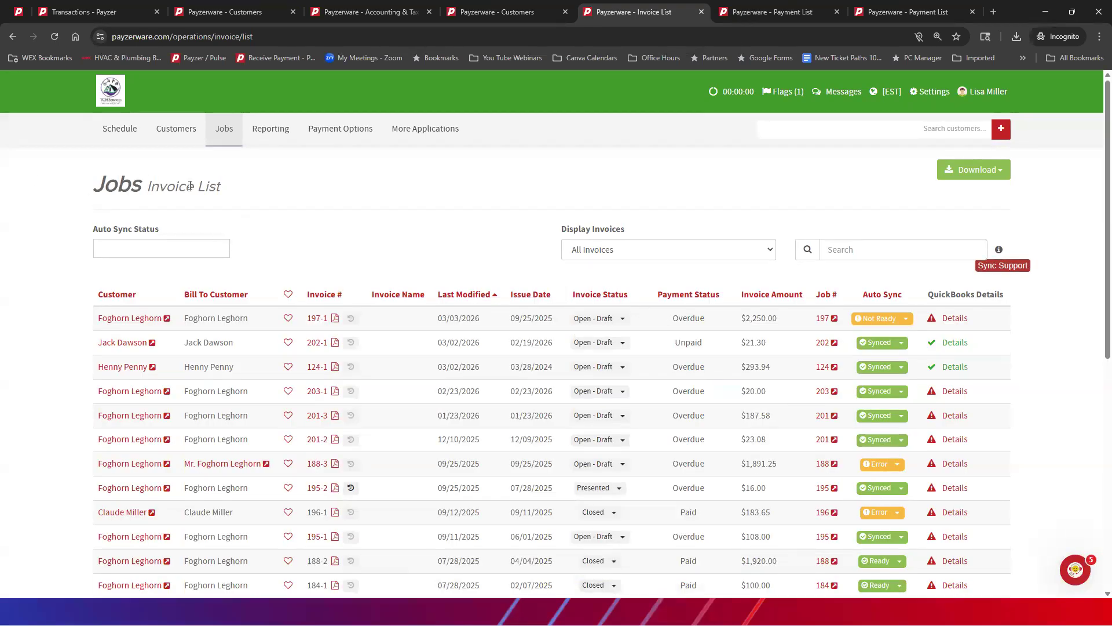
Step: Filter the Invoice List by the Error and Not Ready auto sync statuses, review the invoices, and clear both filters
{"action": "left_click", "coordinate": [116, 247]}
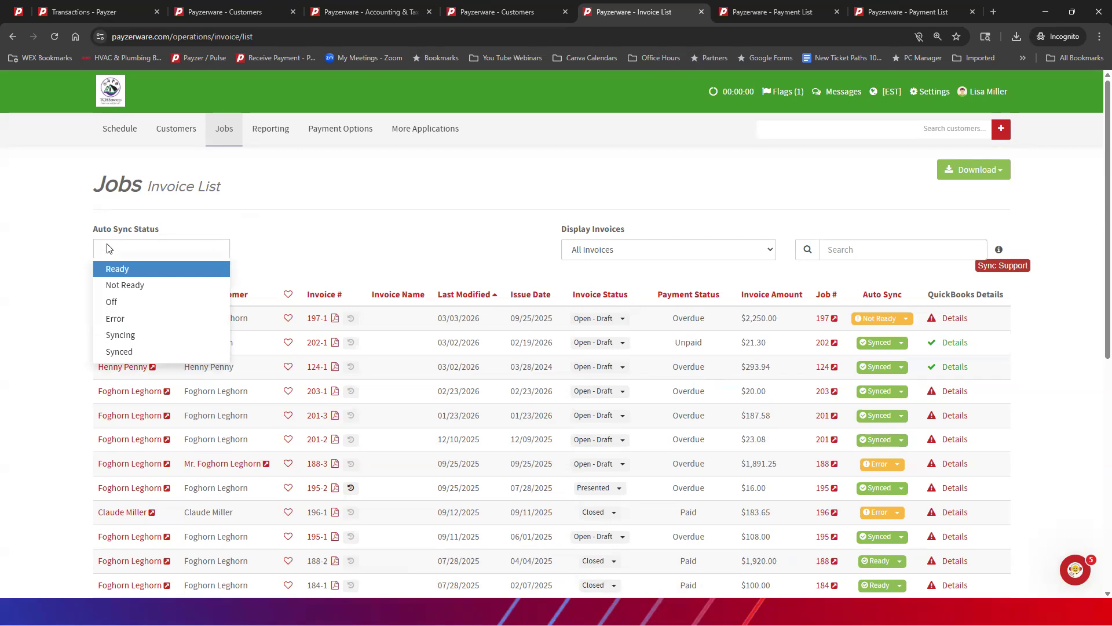
{"action": "left_click", "coordinate": [115, 320]}
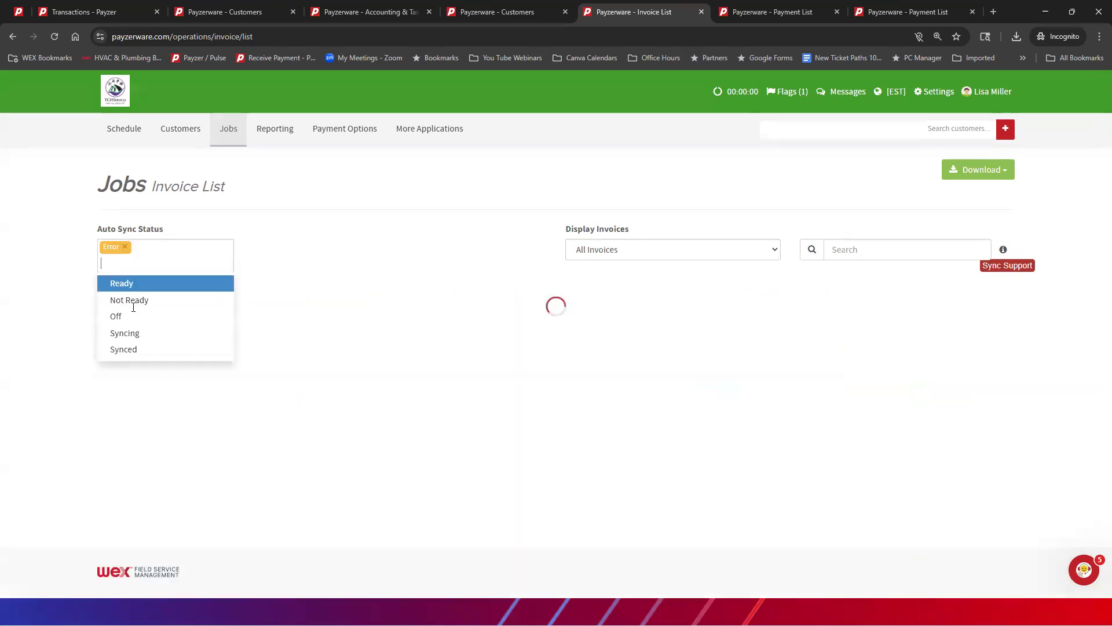
{"action": "left_click", "coordinate": [135, 301]}
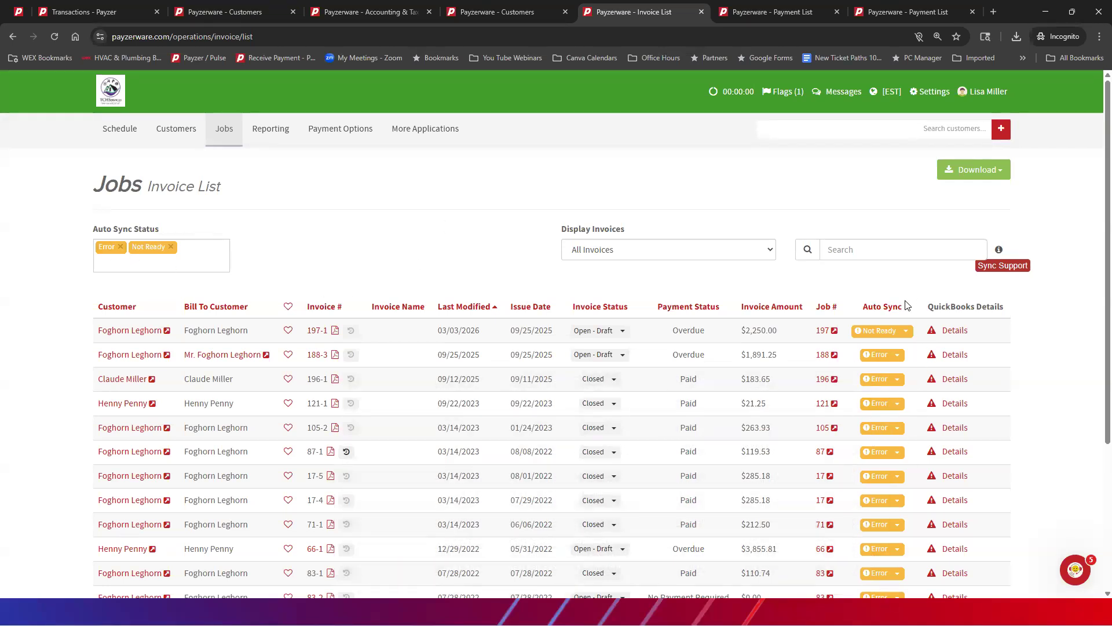
{"action": "left_click", "coordinate": [171, 247]}
{"action": "left_click", "coordinate": [125, 246]}
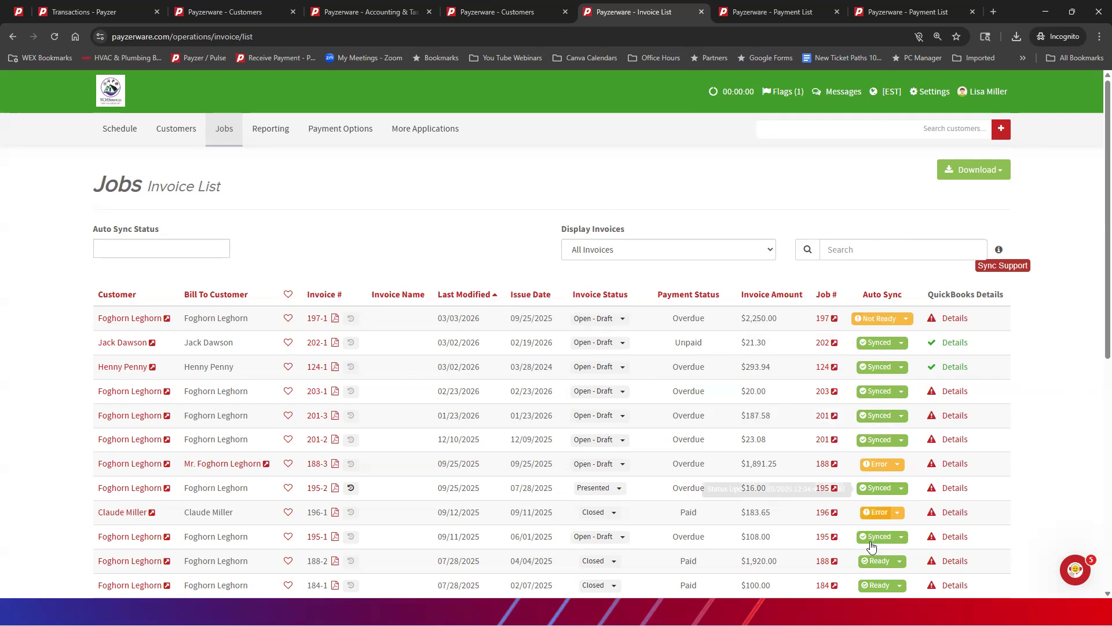
Step: Examine the tax group and account in the QuickBooks details of the $20.00 invoice, and close them without changes
{"action": "left_click", "coordinate": [953, 393]}
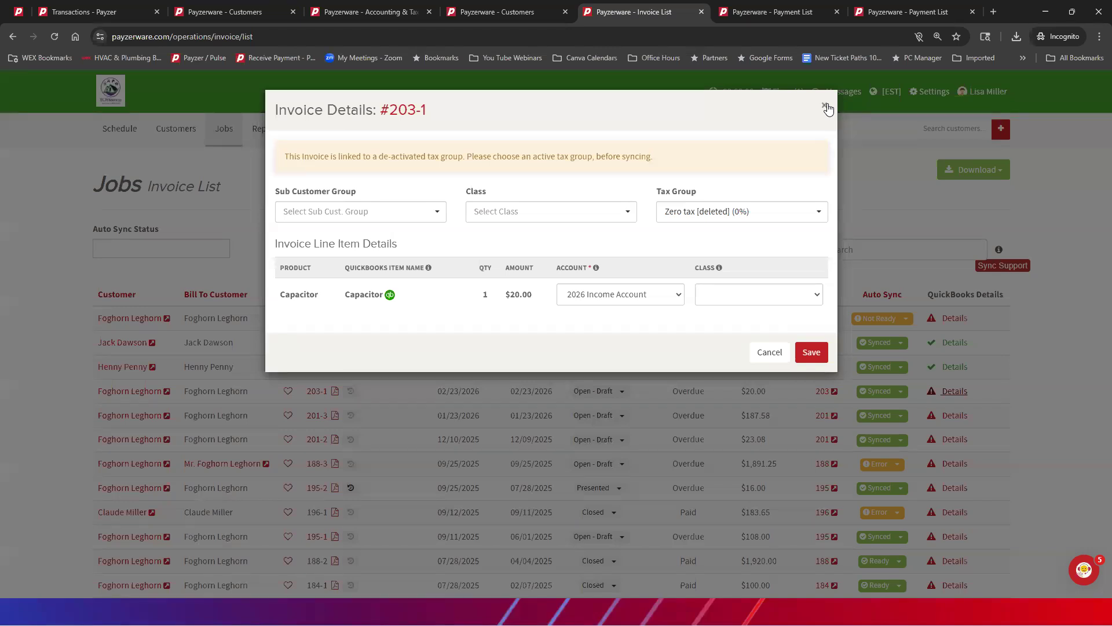
{"action": "left_click", "coordinate": [826, 107]}
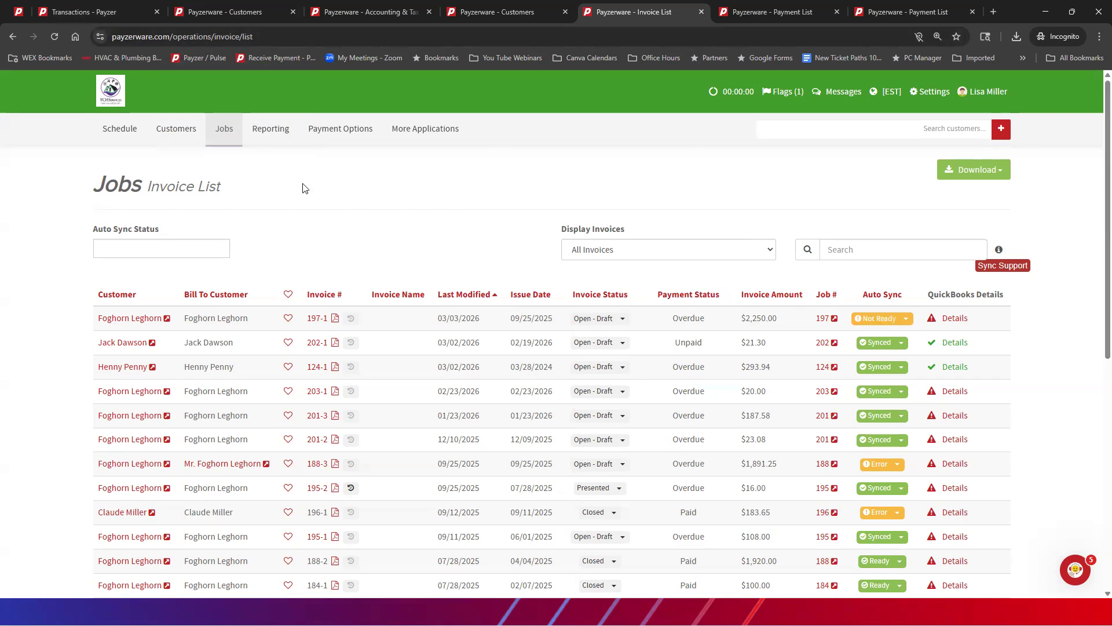
Step: Set the Payment List's start date to 2025-12-01 and sort the payments by invoice link so unlinked ones come first
{"action": "left_click", "coordinate": [750, 14]}
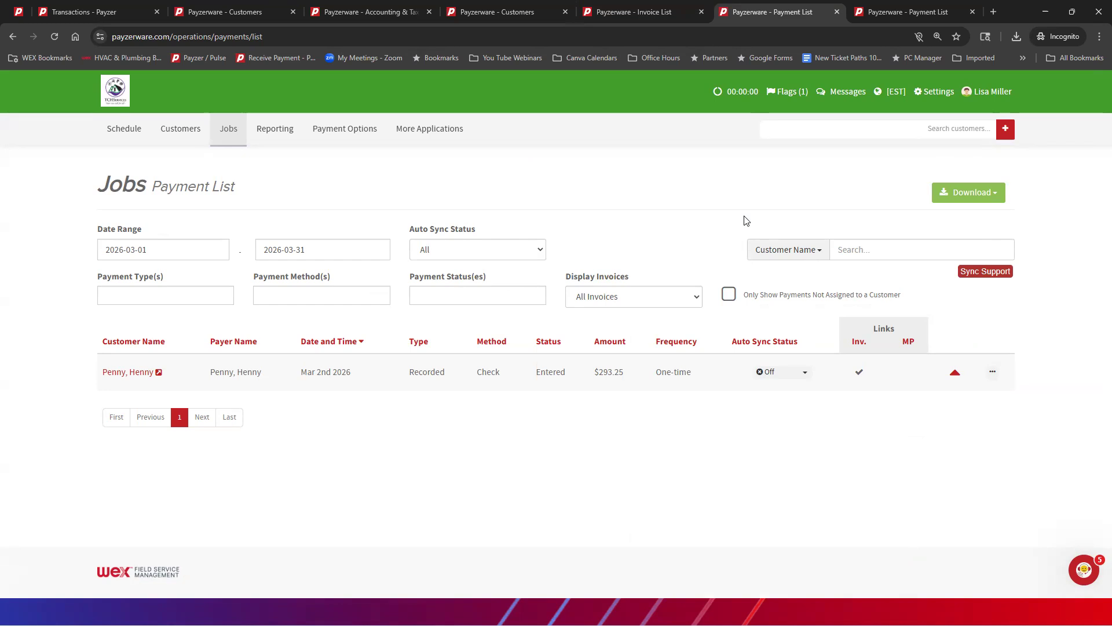
{"action": "left_click", "coordinate": [151, 249]}
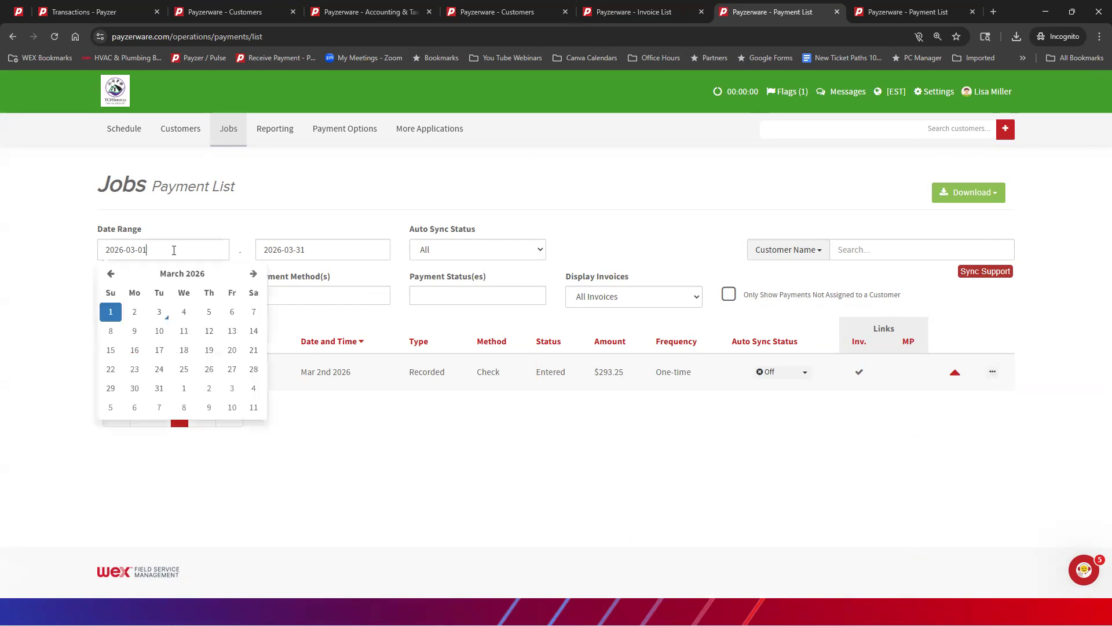
{"action": "left_click", "coordinate": [115, 274]}
{"action": "left_click", "coordinate": [114, 273]}
{"action": "left_click", "coordinate": [114, 273]}
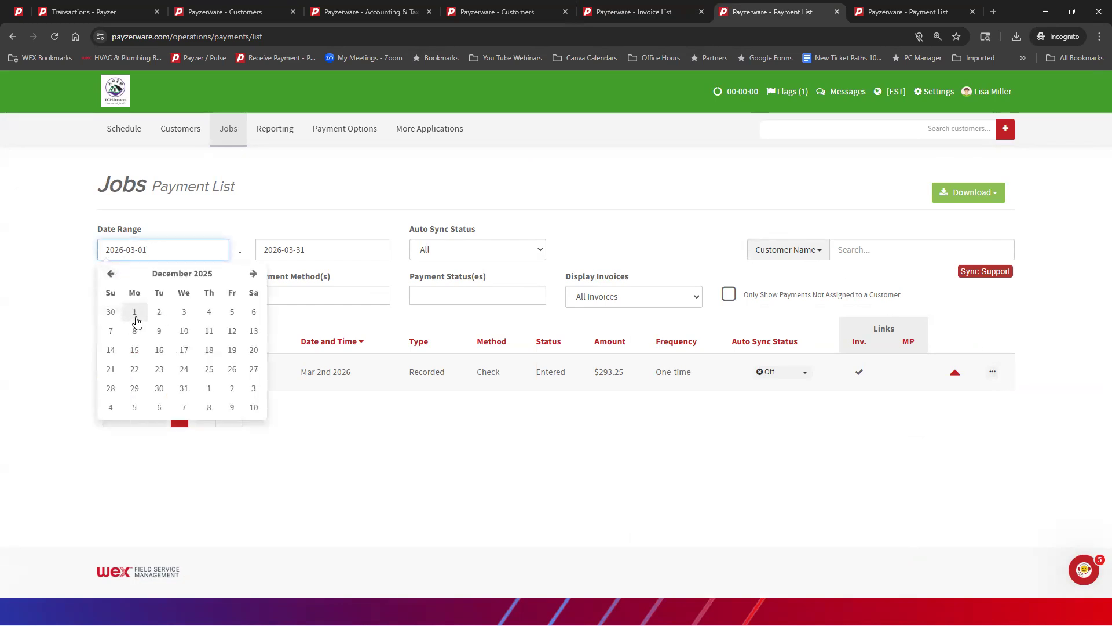
{"action": "left_click", "coordinate": [134, 312]}
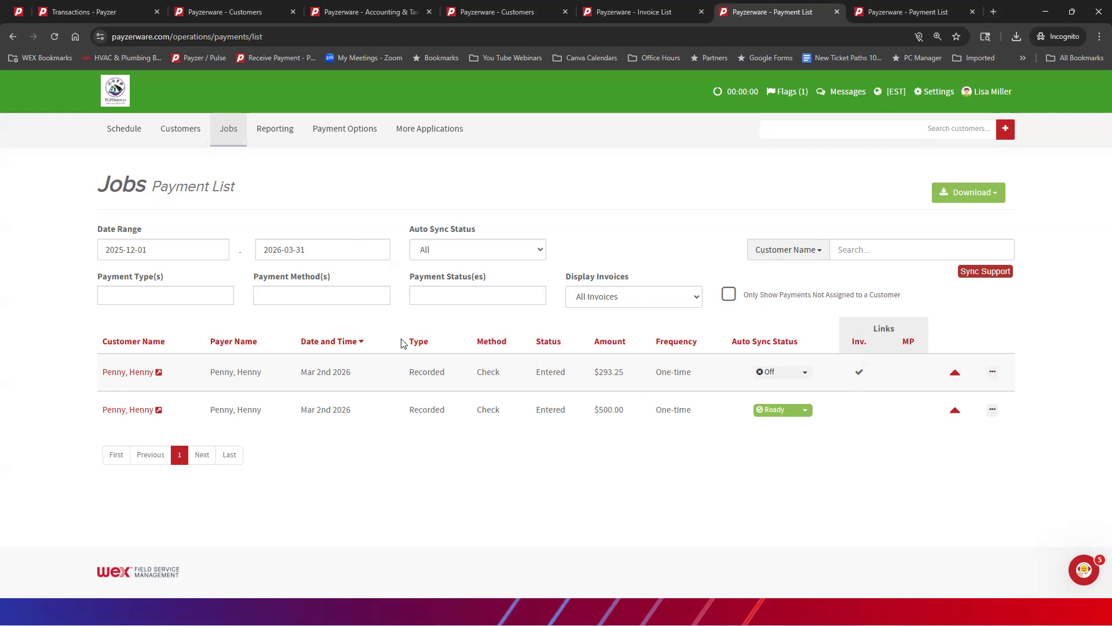
{"action": "left_click", "coordinate": [858, 342]}
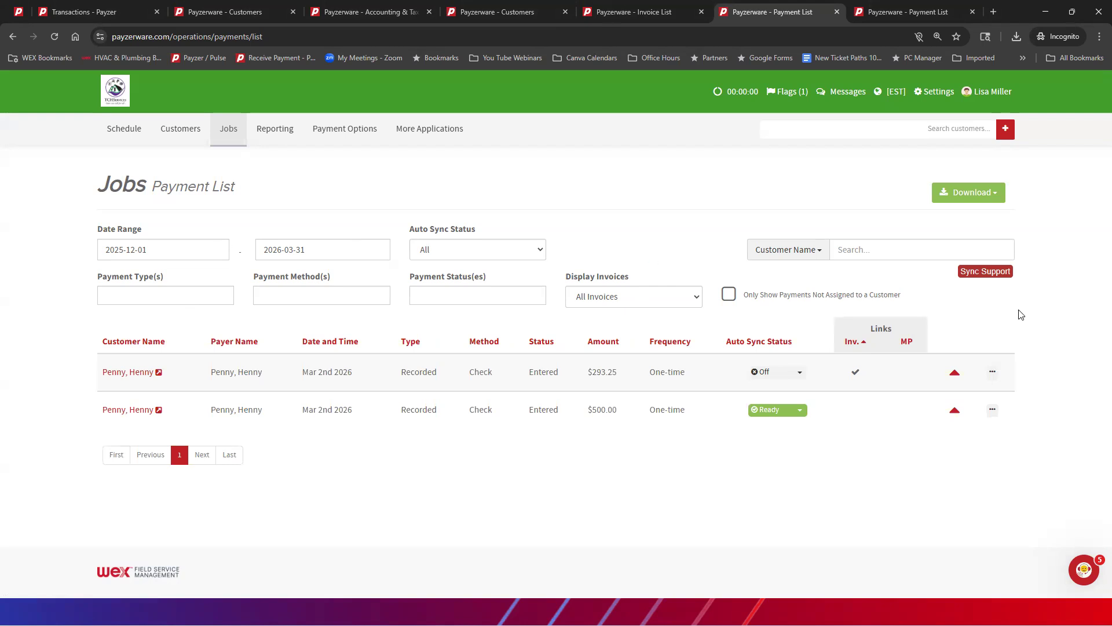
{"action": "left_click", "coordinate": [851, 343]}
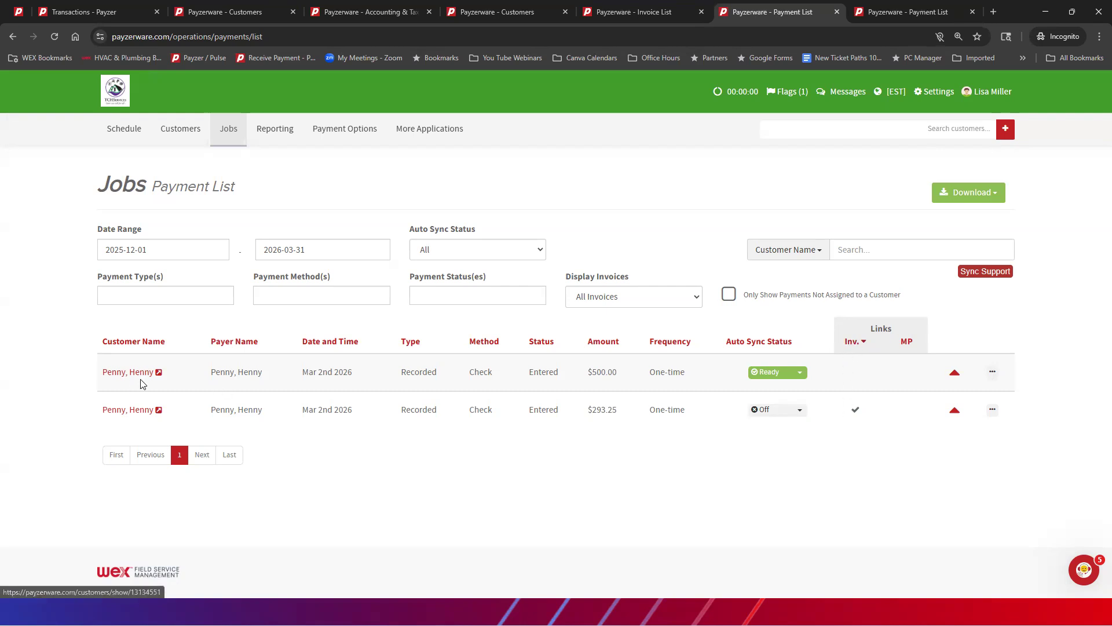
Step: Examine the unapplied $500.00 check payment in the customer's profile, including its recorded payment details, and return to the Payment List
{"action": "left_click", "coordinate": [158, 373]}
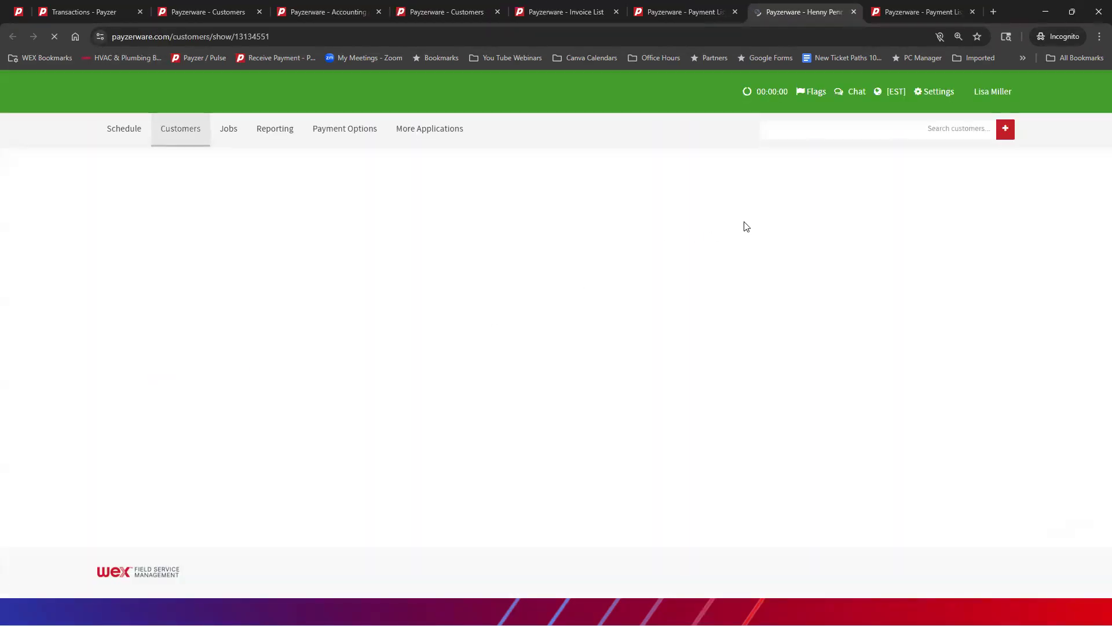
{"action": "left_click", "coordinate": [636, 224]}
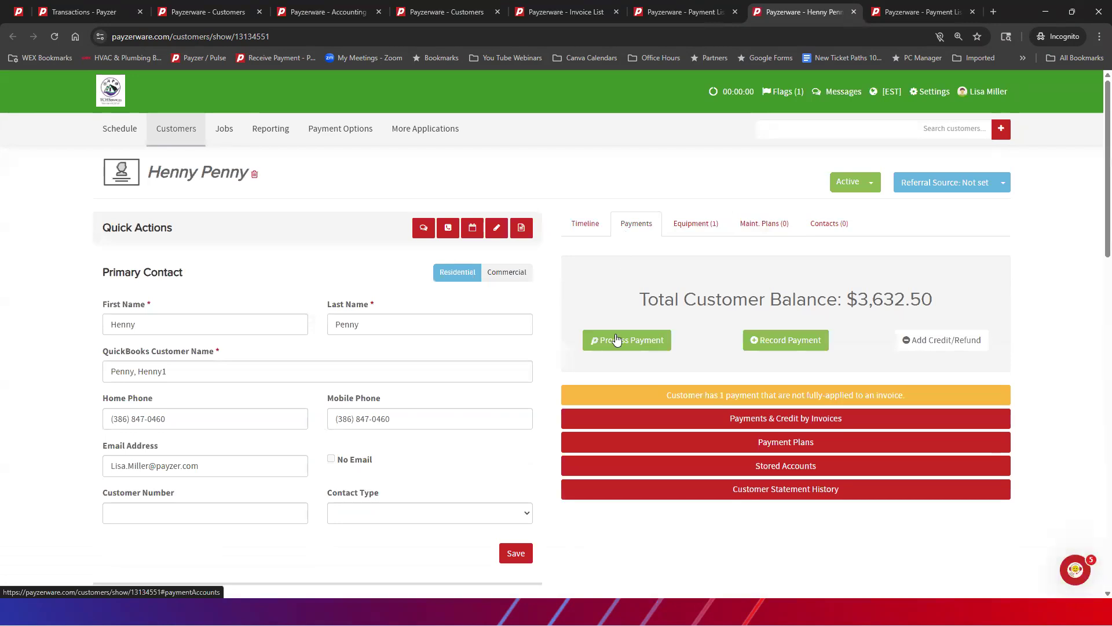
{"action": "left_click", "coordinate": [644, 397]}
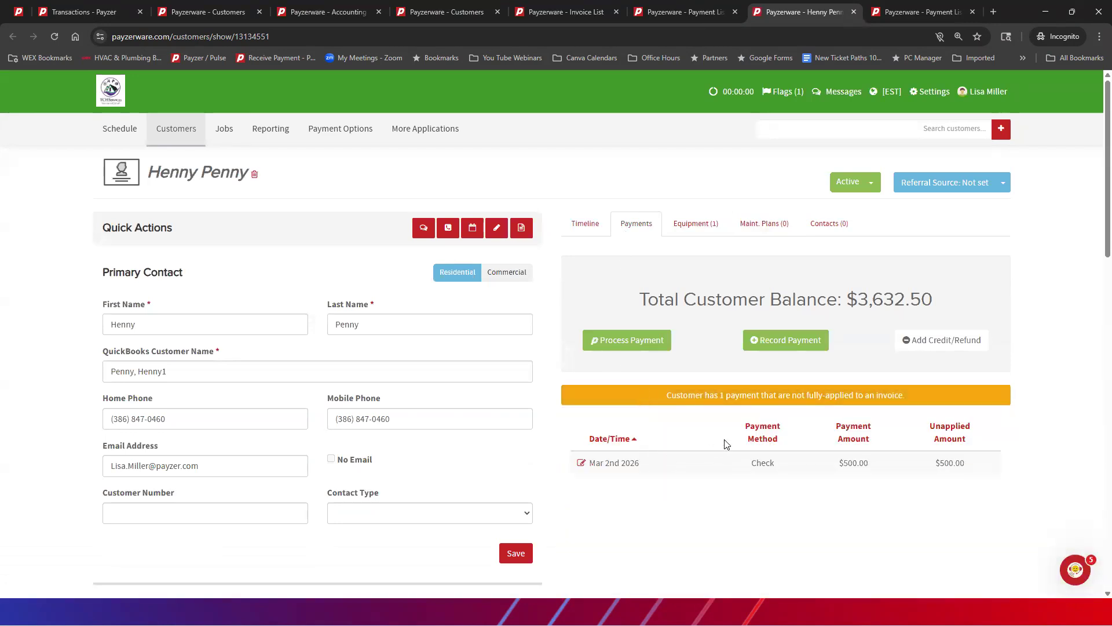
{"action": "scroll", "coordinate": [727, 444], "scroll_direction": "down", "scroll_amount": 2}
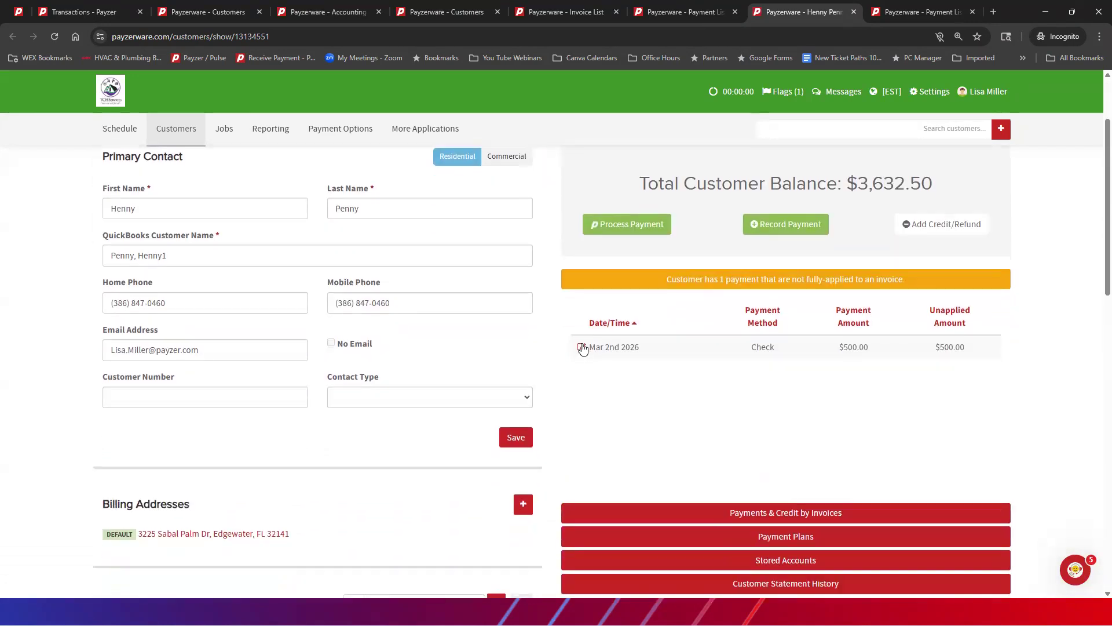
{"action": "left_click", "coordinate": [581, 347]}
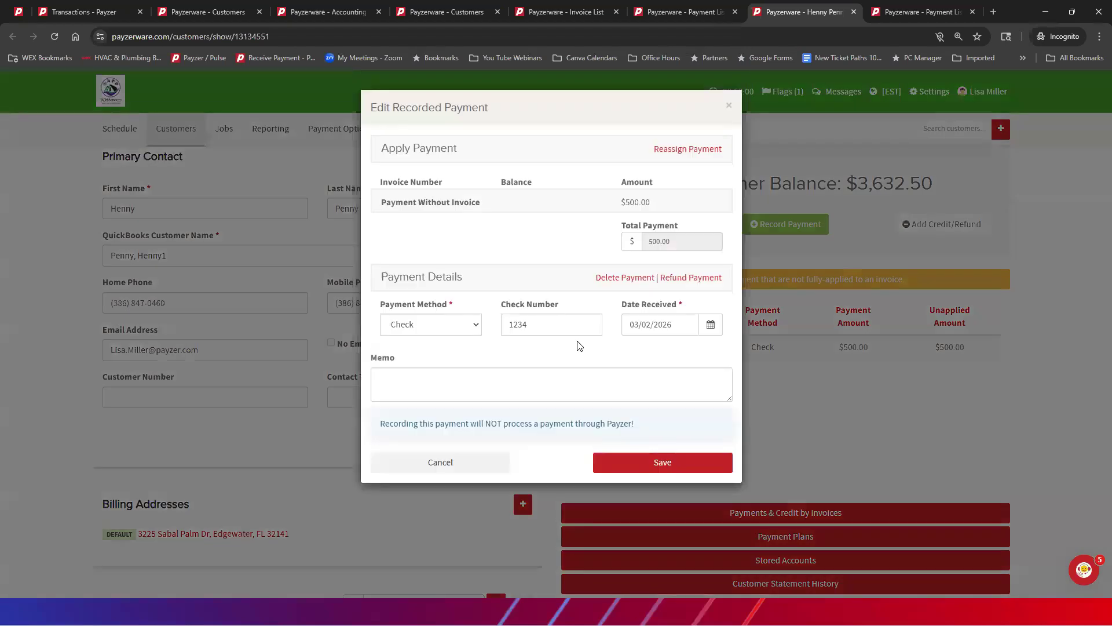
{"action": "left_click", "coordinate": [729, 108]}
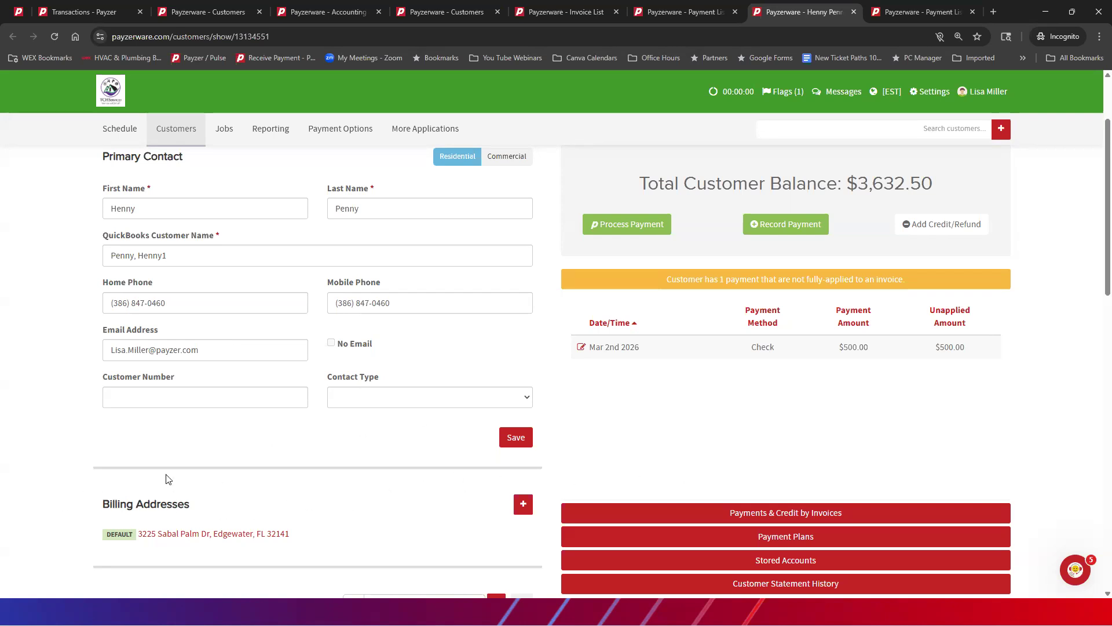
{"action": "scroll", "coordinate": [230, 462], "scroll_direction": "down", "scroll_amount": 6}
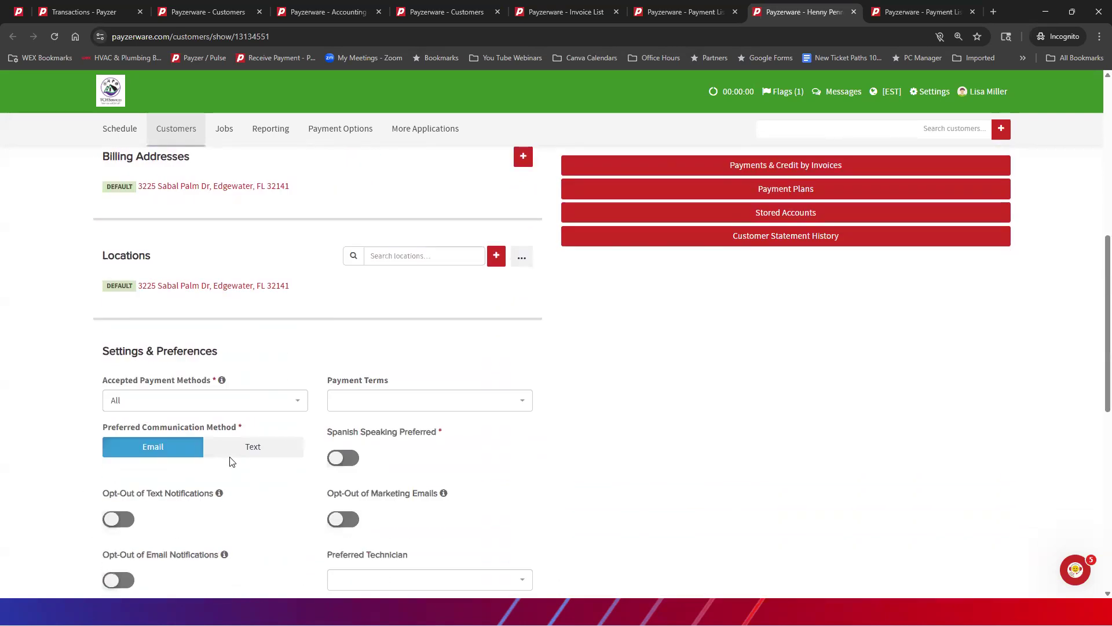
{"action": "scroll", "coordinate": [231, 461], "scroll_direction": "up", "scroll_amount": 6}
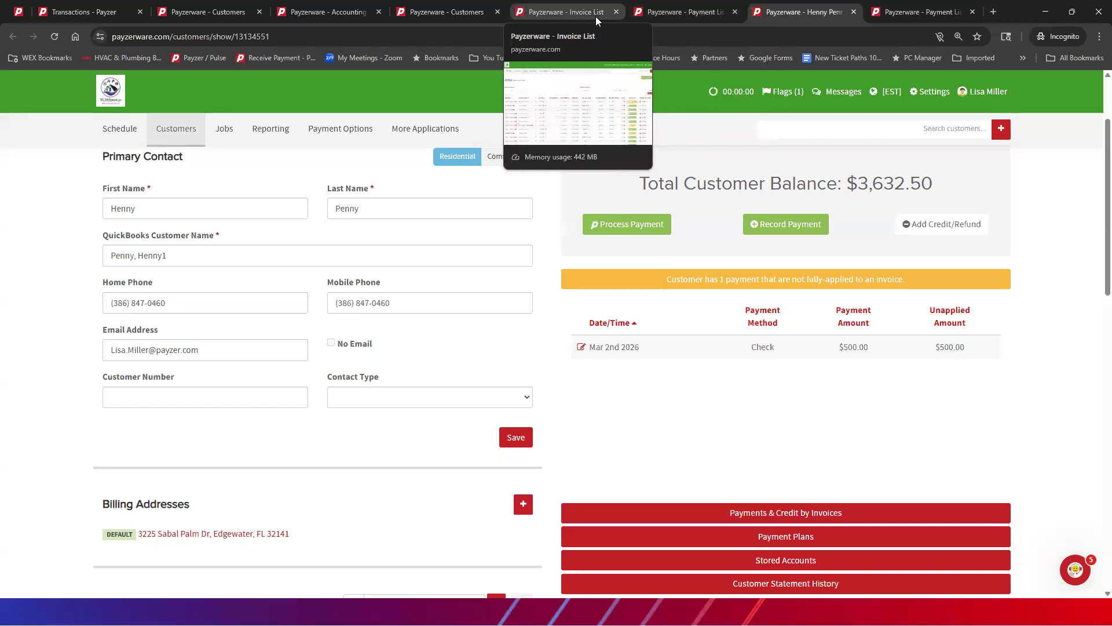
{"action": "left_click", "coordinate": [665, 14]}
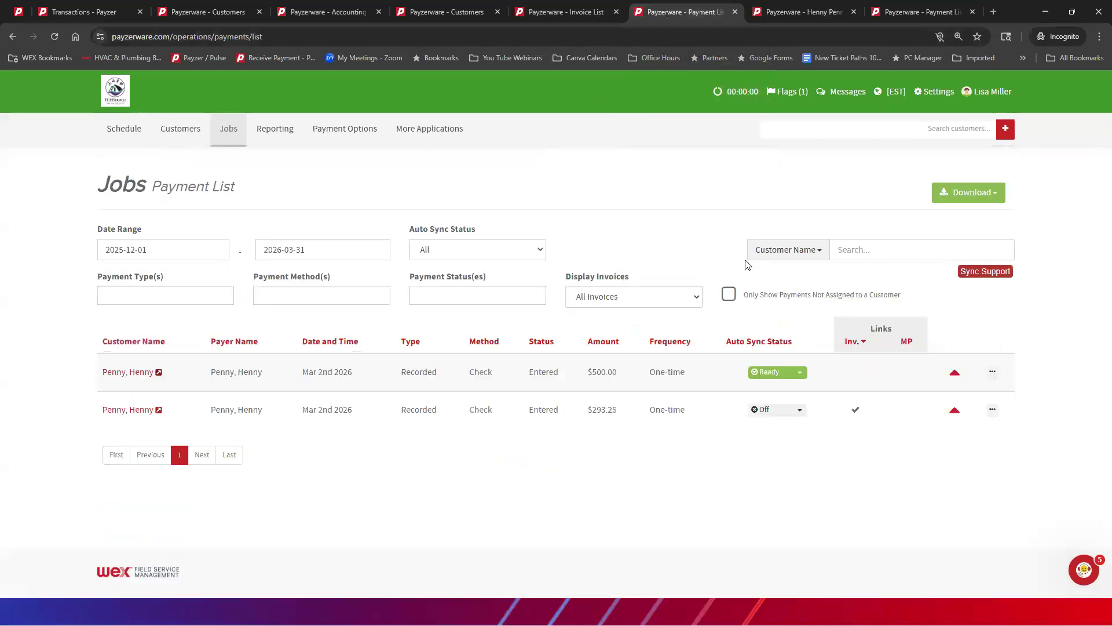
Step: Examine the account assigned to the 10 mfd capacitor product in My Price Book's Service category, and close its details
{"action": "left_click", "coordinate": [583, 14]}
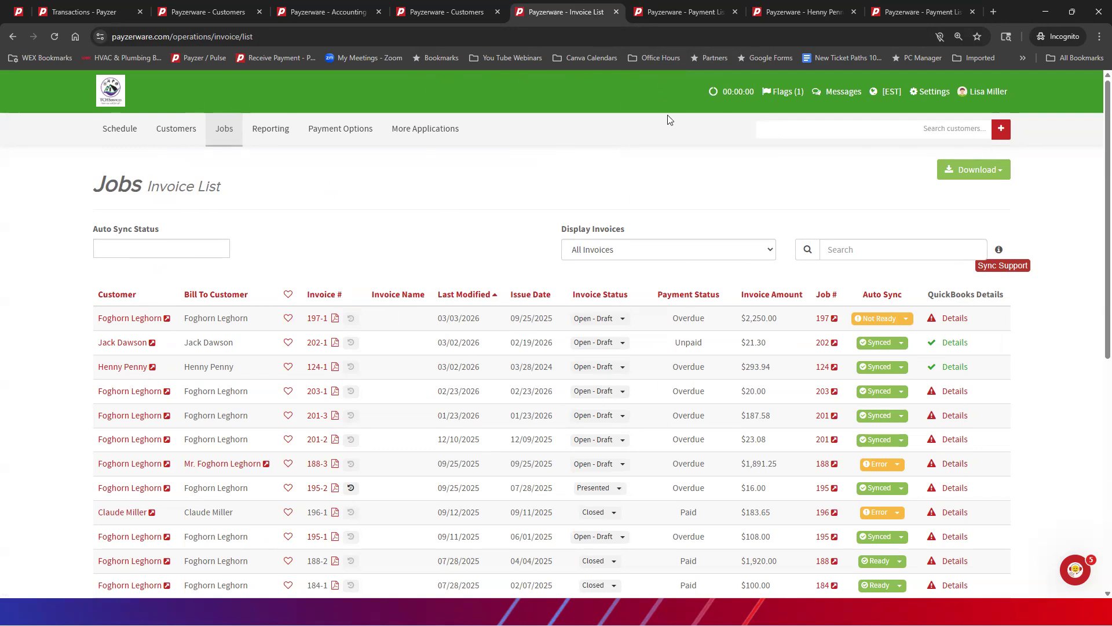
{"action": "mouse_move", "coordinate": [462, 120]}
{"action": "mouse_move", "coordinate": [409, 133]}
{"action": "mouse_move", "coordinate": [402, 154]}
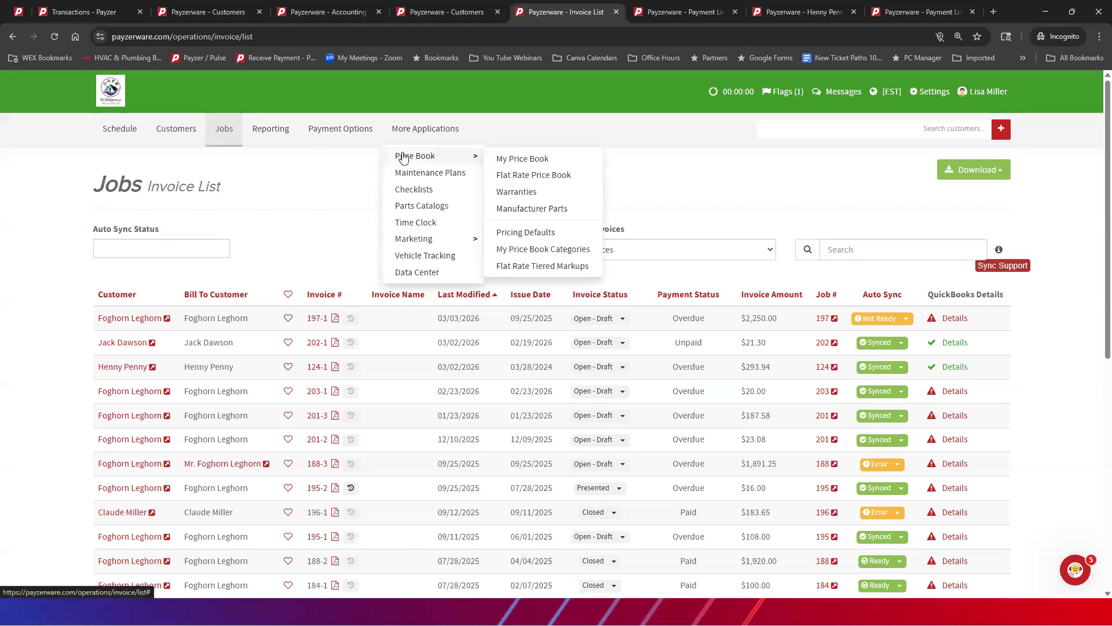
{"action": "left_click", "coordinate": [522, 159]}
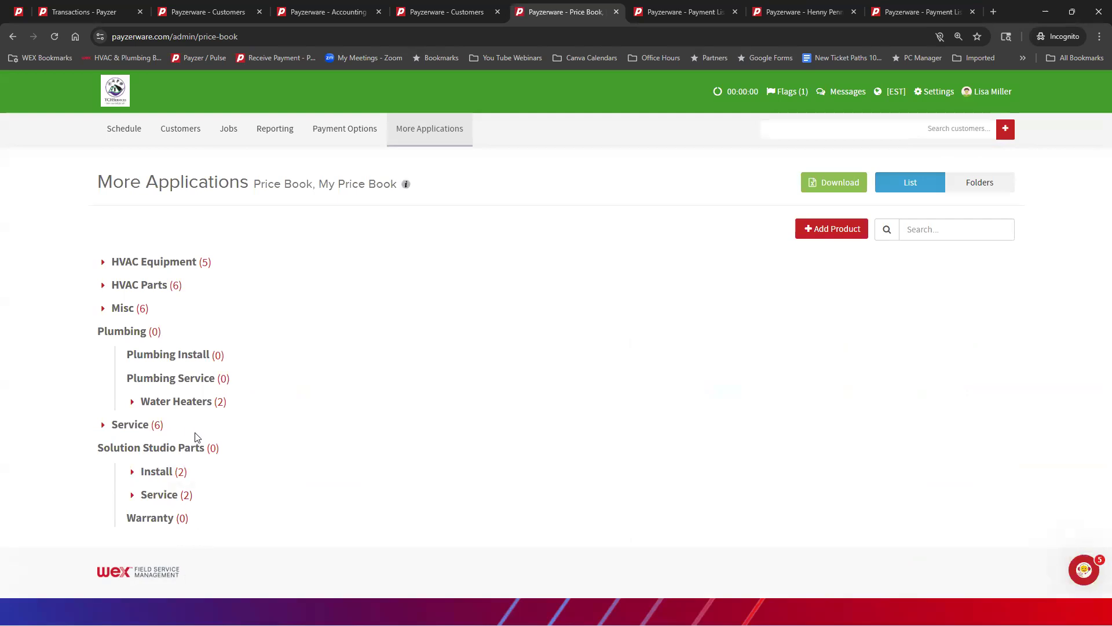
{"action": "left_click", "coordinate": [154, 427]}
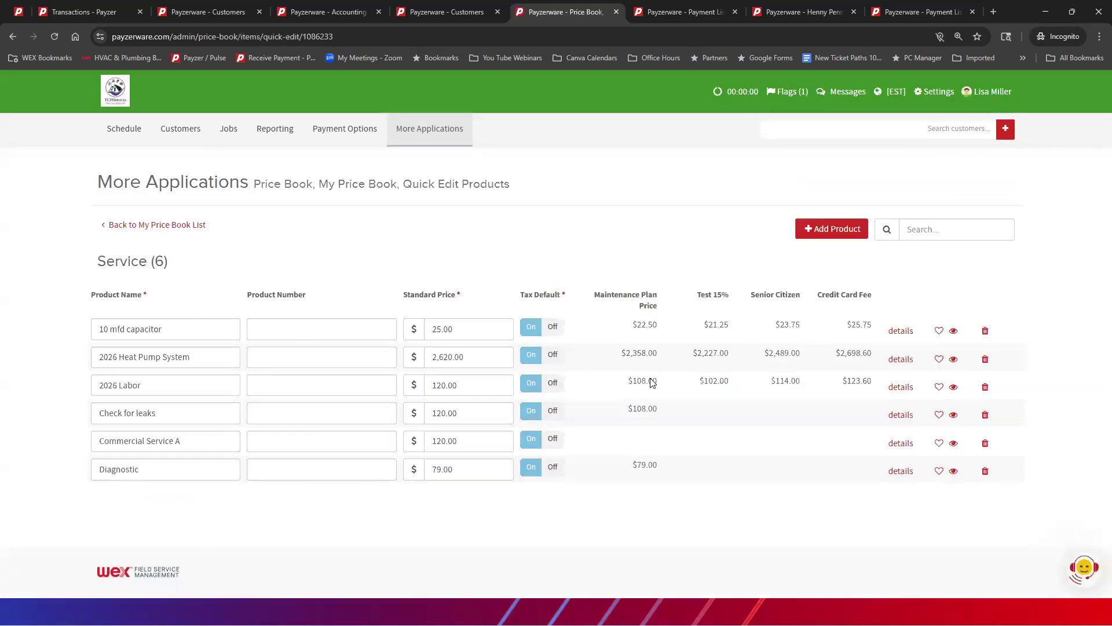
{"action": "left_click", "coordinate": [902, 331]}
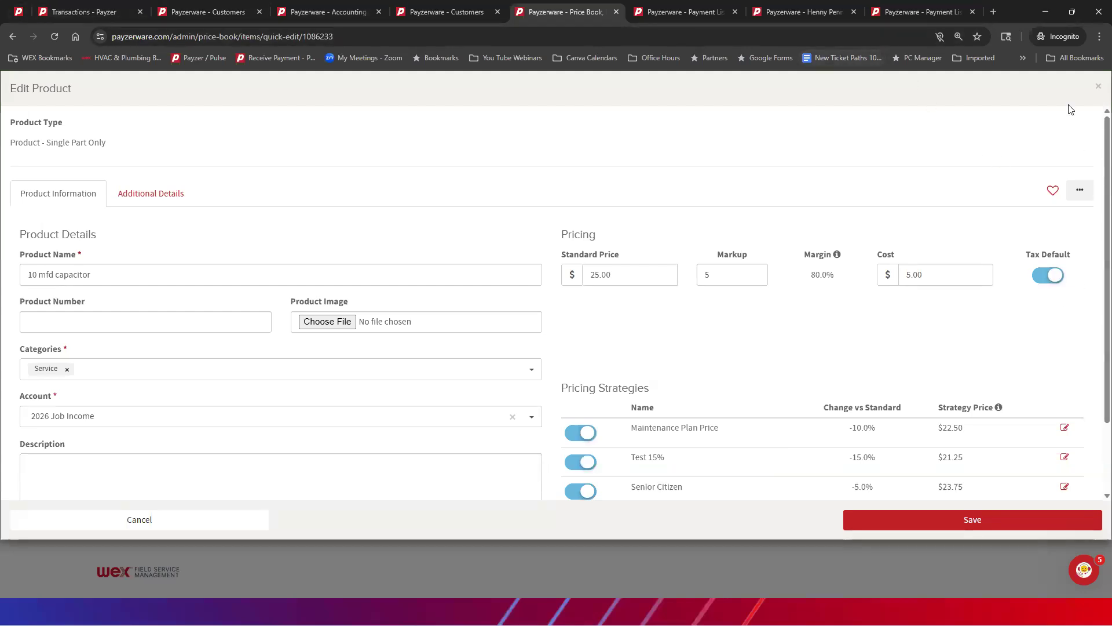
{"action": "left_click", "coordinate": [1099, 90]}
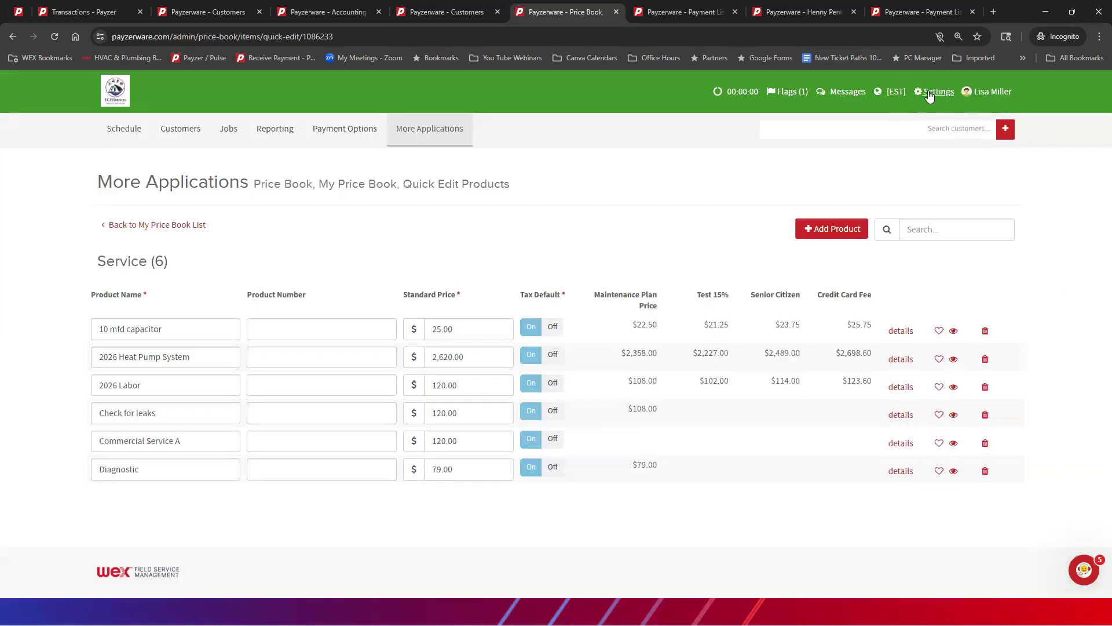
Step: Examine the synced QuickBooks classes and the Accounts list, including names, types and sync statuses, in the Accounting & Taxes settings
{"action": "left_click", "coordinate": [930, 95]}
{"action": "left_click", "coordinate": [884, 112]}
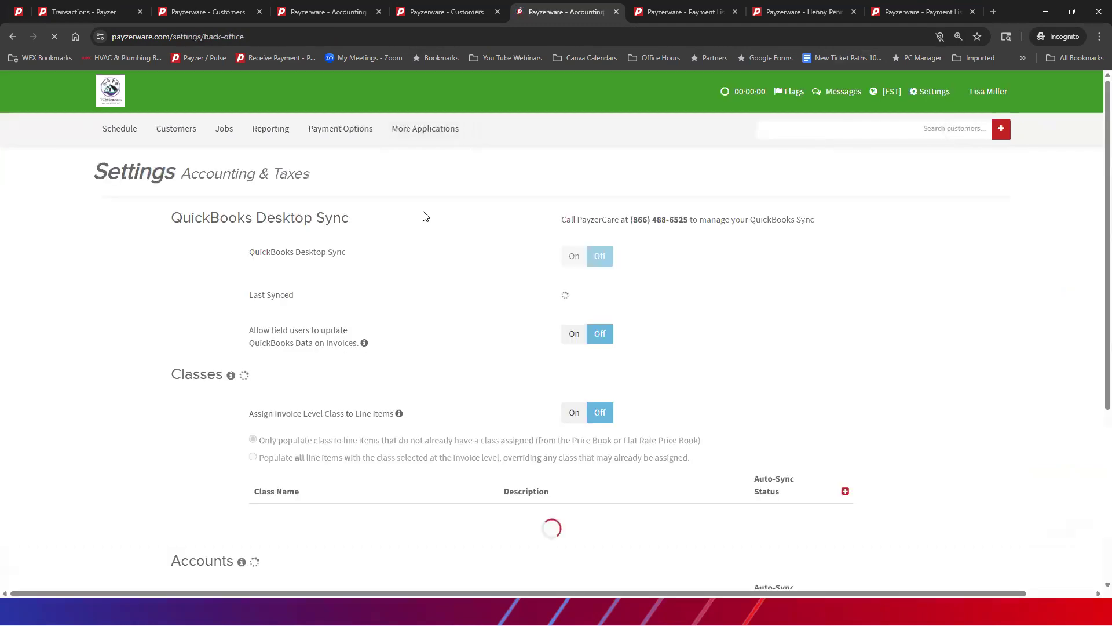
{"action": "scroll", "coordinate": [424, 218], "scroll_direction": "down", "scroll_amount": 10}
{"action": "scroll", "coordinate": [426, 225], "scroll_direction": "down", "scroll_amount": 9}
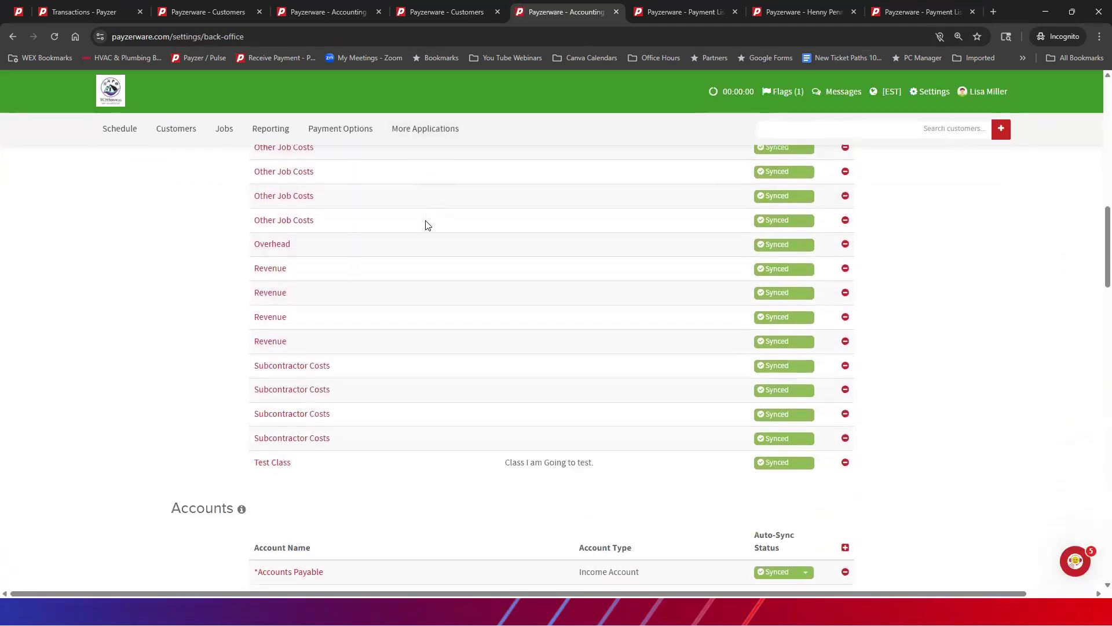
{"action": "scroll", "coordinate": [427, 225], "scroll_direction": "down", "scroll_amount": 1}
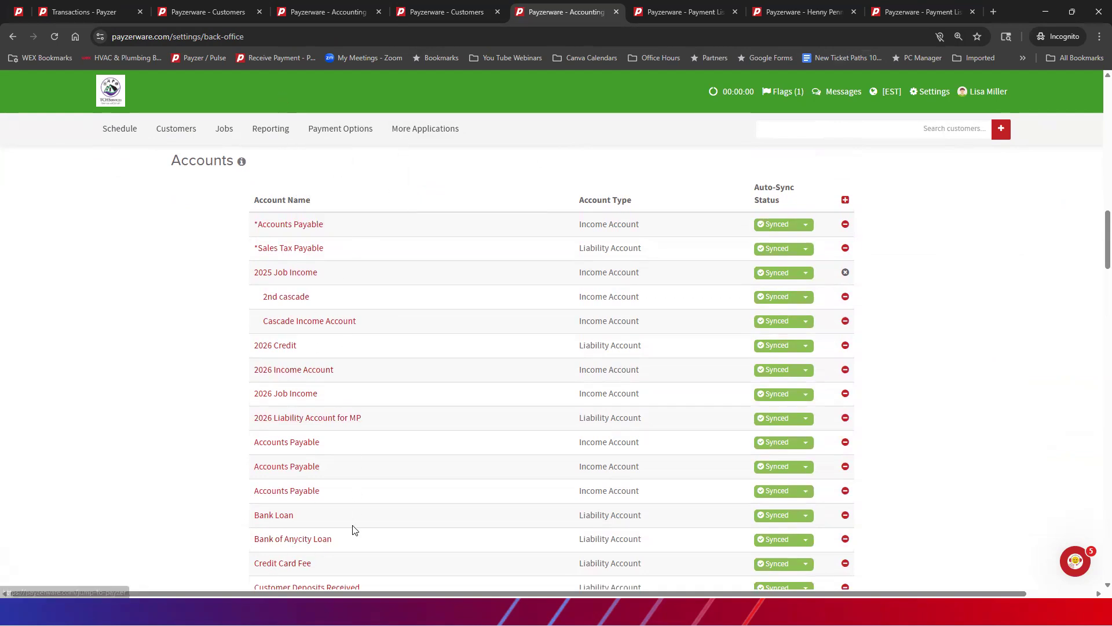
{"action": "scroll", "coordinate": [407, 492], "scroll_direction": "down", "scroll_amount": 1}
{"action": "scroll", "coordinate": [408, 499], "scroll_direction": "down", "scroll_amount": 5}
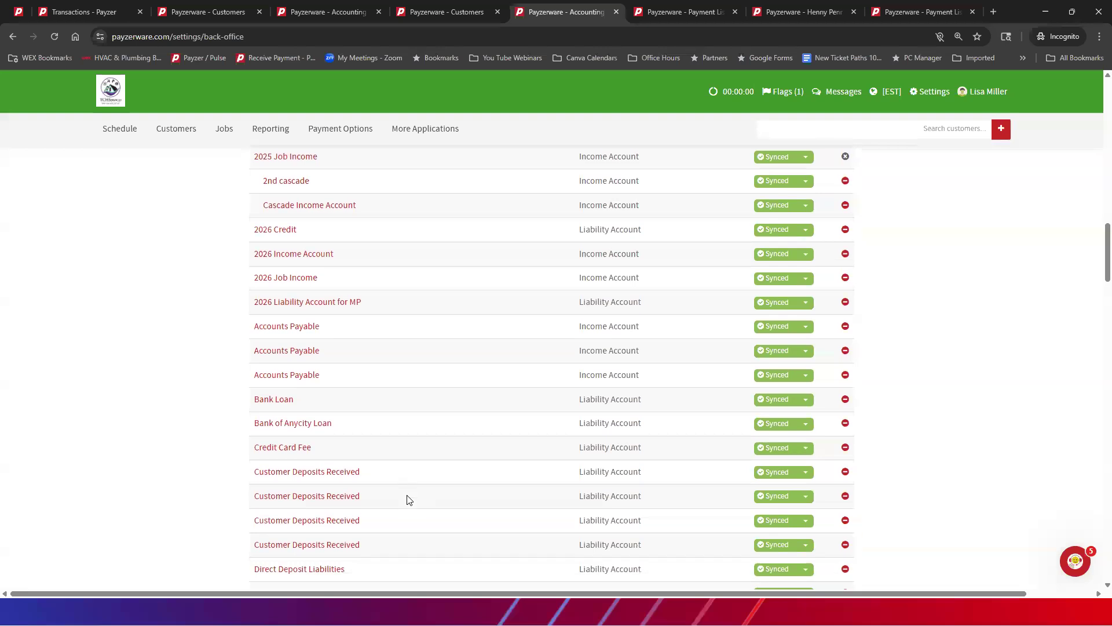
{"action": "scroll", "coordinate": [412, 495], "scroll_direction": "up", "scroll_amount": 5}
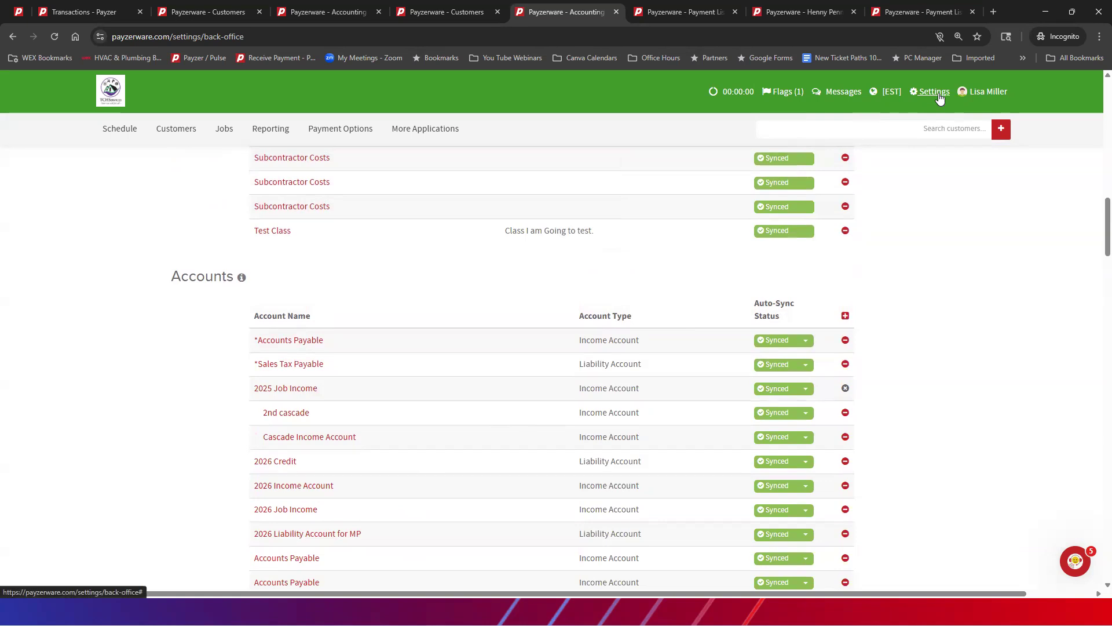
Step: Examine the tax group, account and class in the QuickBooks details of invoice 197-1 in the Invoice List, and close them without changes
{"action": "left_click", "coordinate": [662, 12]}
{"action": "left_click", "coordinate": [230, 132]}
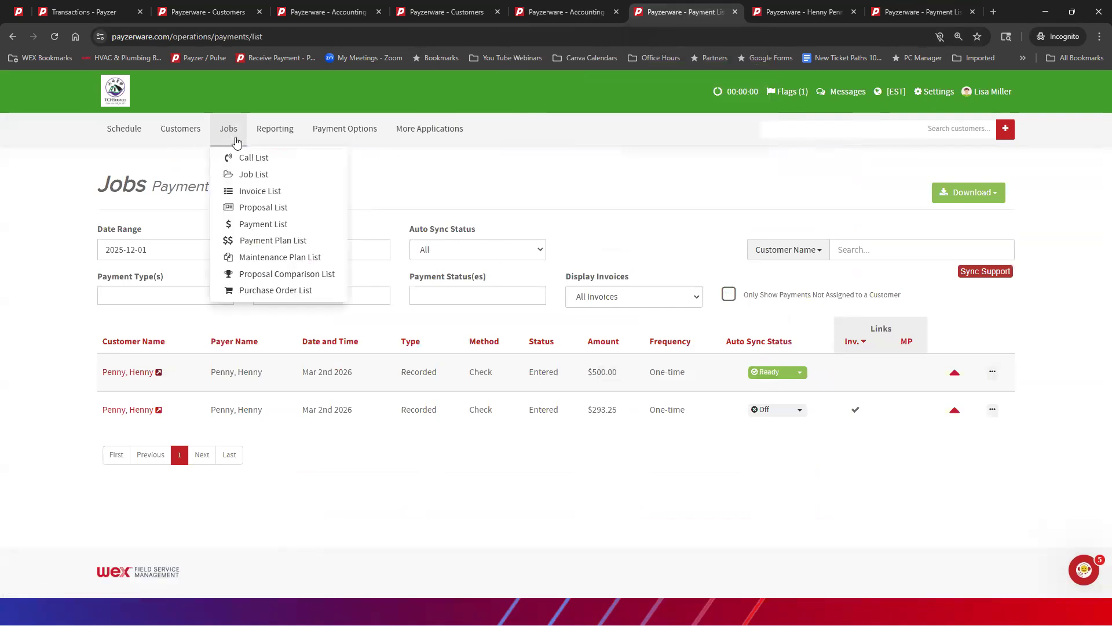
{"action": "left_click", "coordinate": [251, 191]}
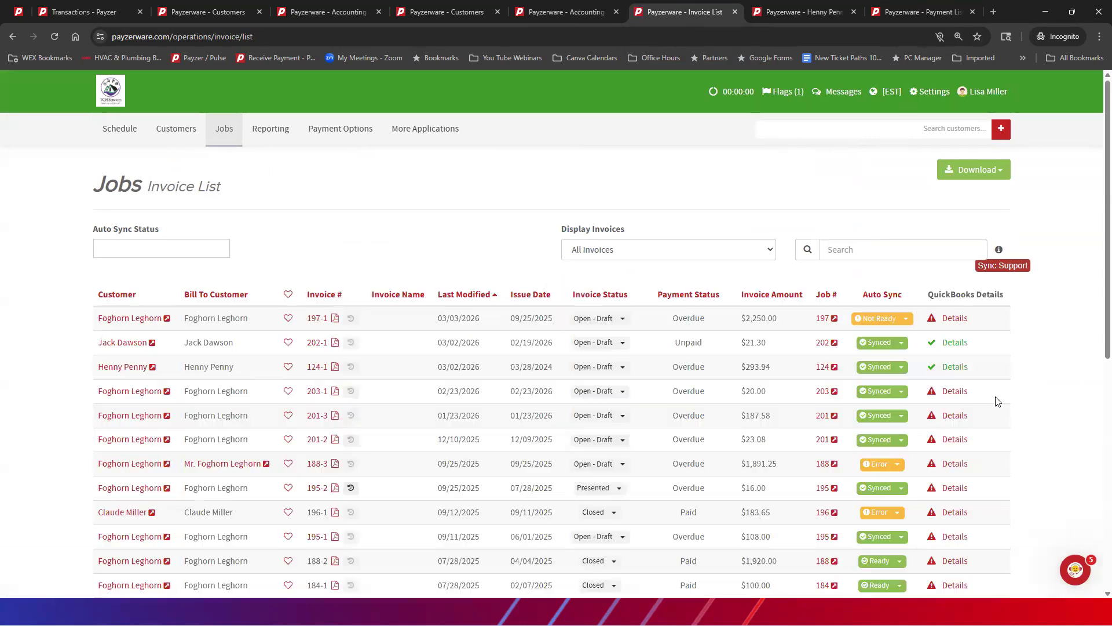
{"action": "left_click", "coordinate": [955, 319]}
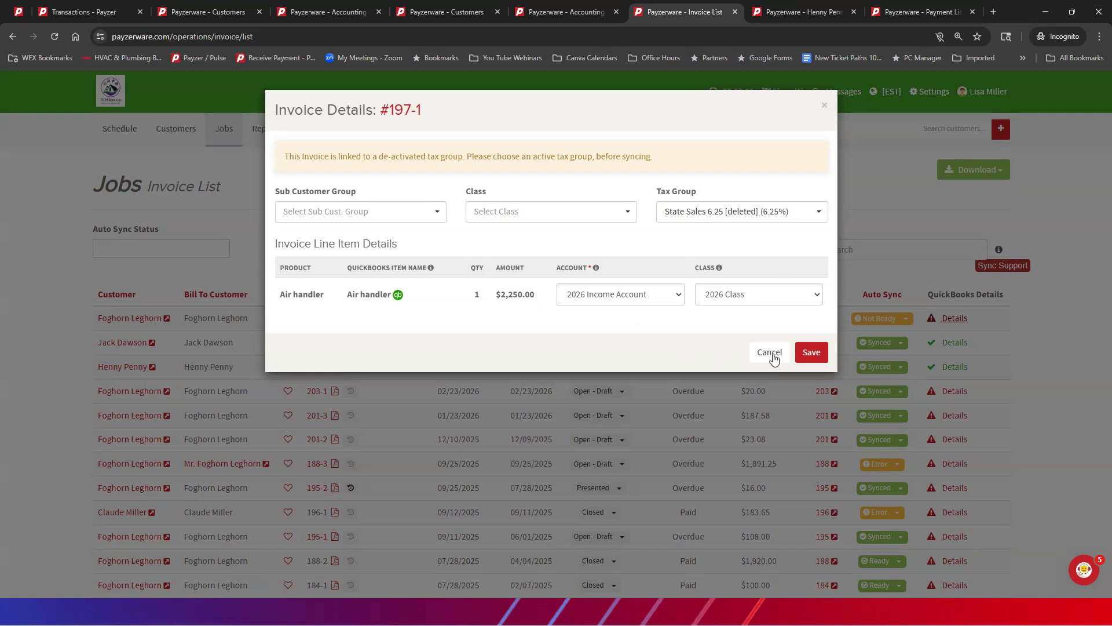
{"action": "left_click", "coordinate": [770, 353]}
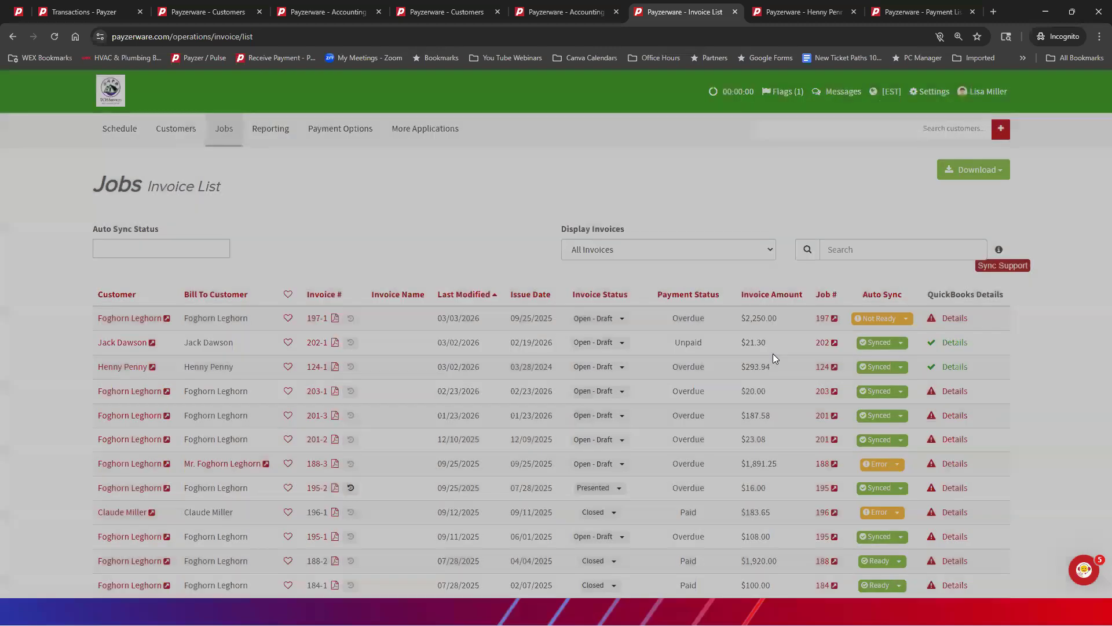
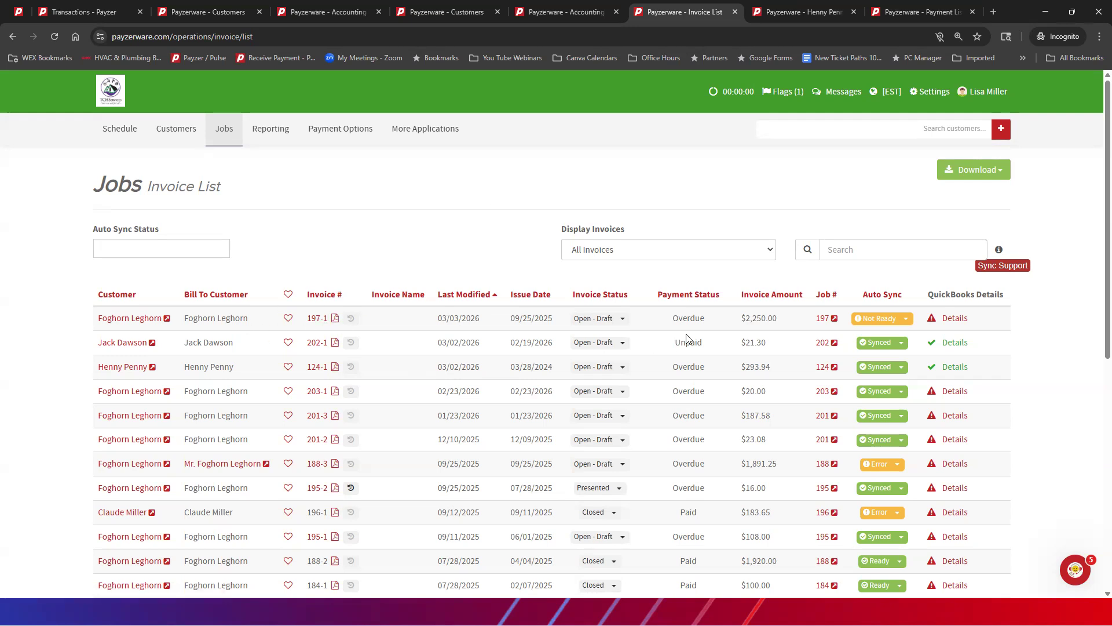
Step: Open job 197 from the Invoice List and convert proposal P-197-1 to an invoice for the total proposal amount
{"action": "left_click", "coordinate": [823, 318]}
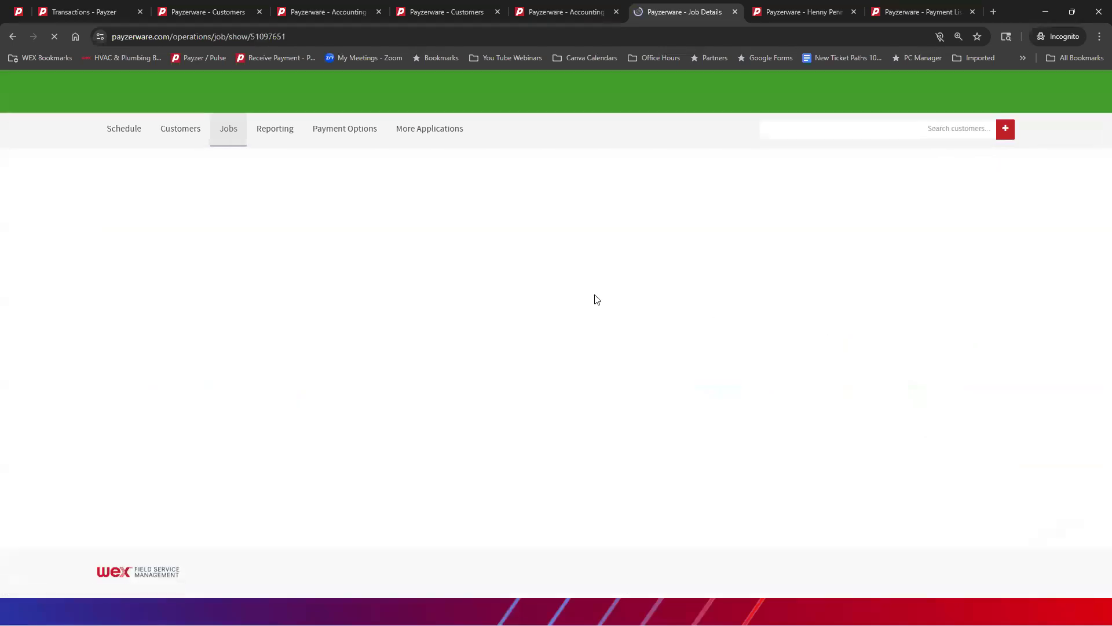
{"action": "scroll", "coordinate": [406, 274], "scroll_direction": "down", "scroll_amount": 1}
{"action": "scroll", "coordinate": [406, 275], "scroll_direction": "down", "scroll_amount": 9}
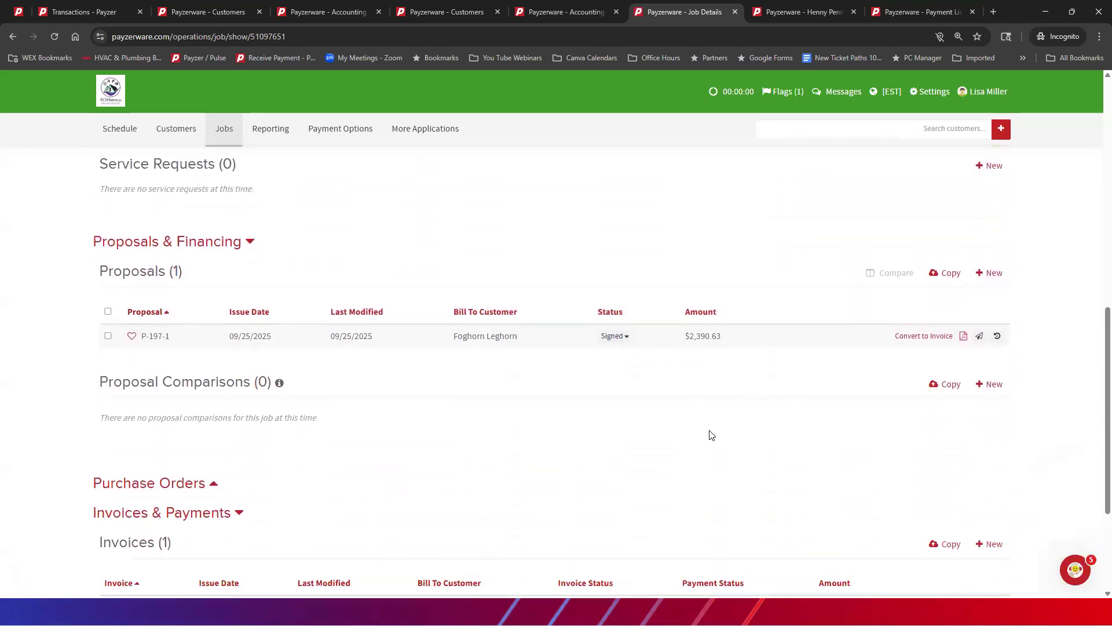
{"action": "scroll", "coordinate": [785, 417], "scroll_direction": "down", "scroll_amount": 2}
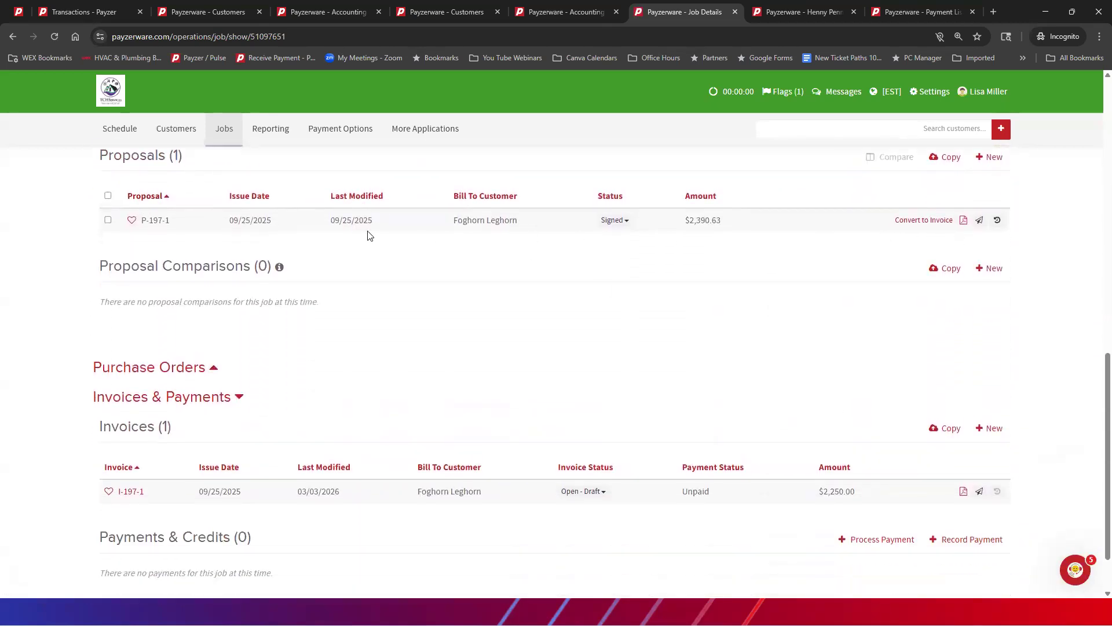
{"action": "left_click", "coordinate": [923, 220]}
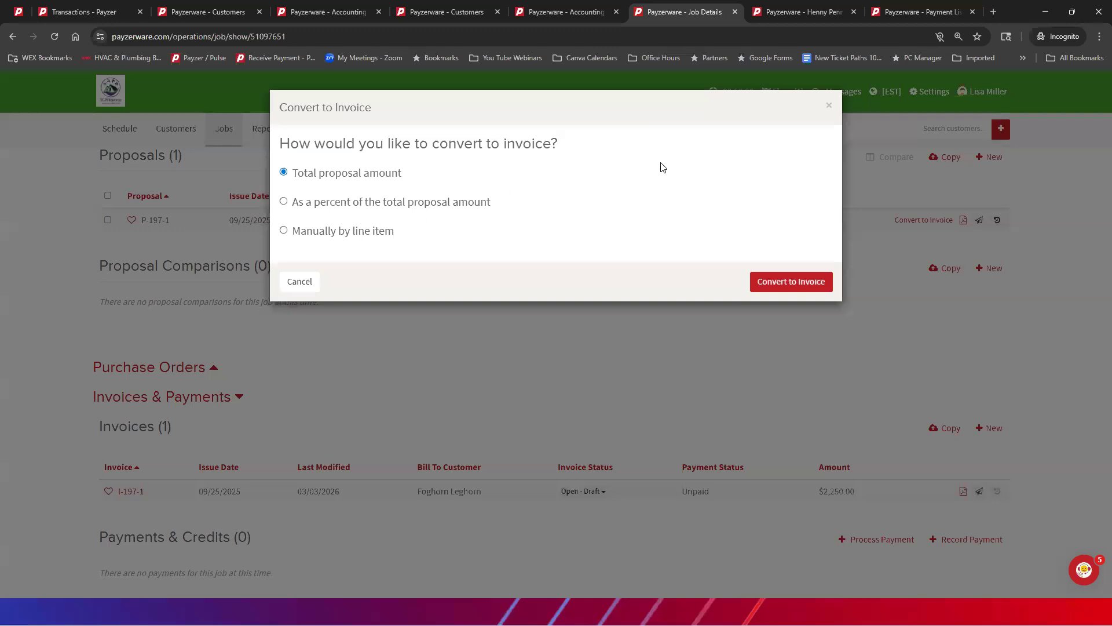
{"action": "left_click", "coordinate": [782, 286]}
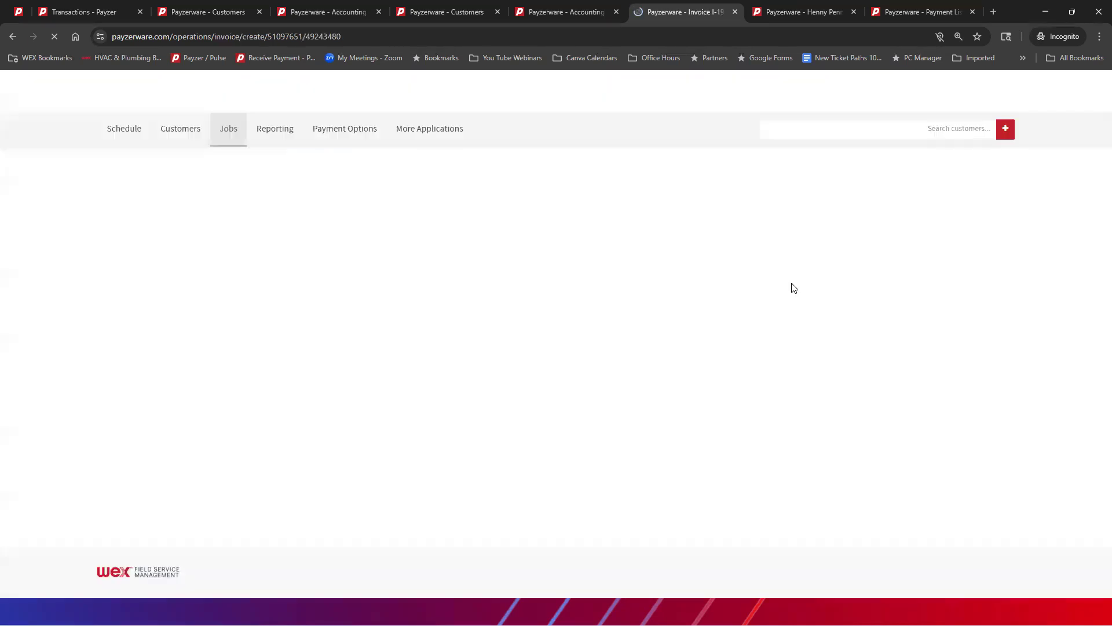
Step: Give the invoice's Air handler line the description "Down Payment" and a unit price of 500.00
{"action": "scroll", "coordinate": [528, 329], "scroll_direction": "down", "scroll_amount": 5}
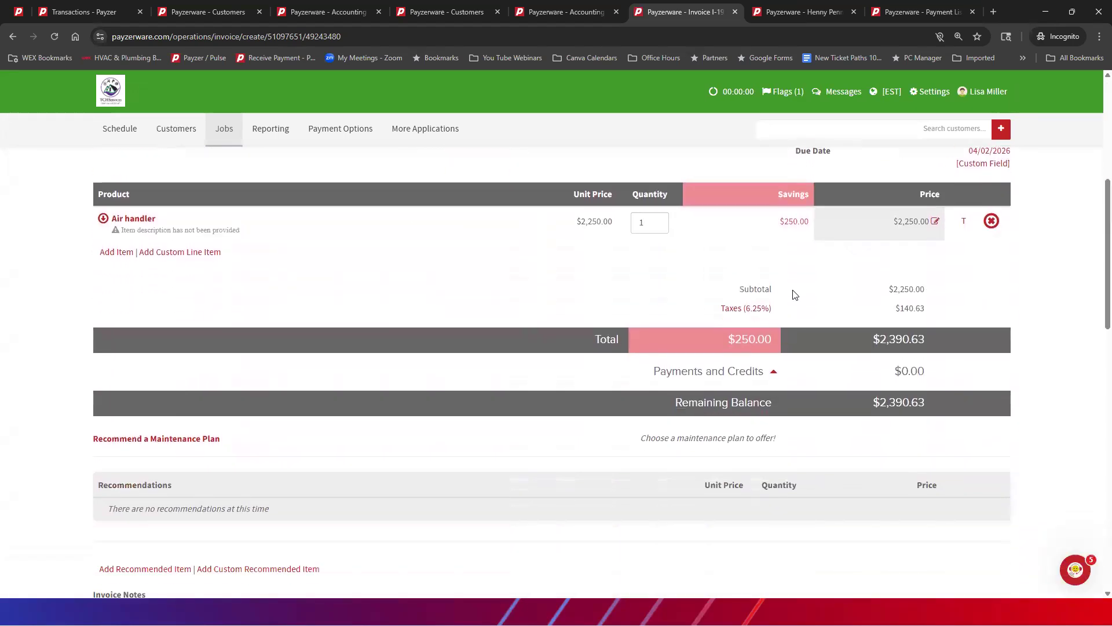
{"action": "left_click", "coordinate": [132, 219]}
{"action": "left_click", "coordinate": [426, 212]}
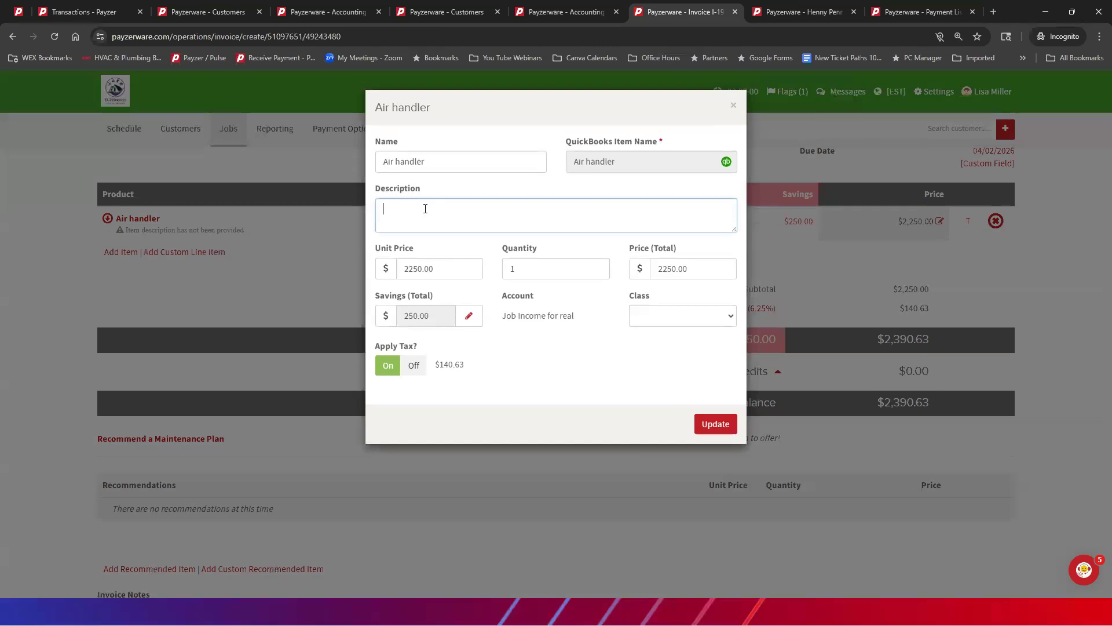
{"action": "type", "text": "Down"}
{"action": "type", "text": " OP"}
{"action": "key", "text": "BackSpace"}
{"action": "type", "text": "Payment"}
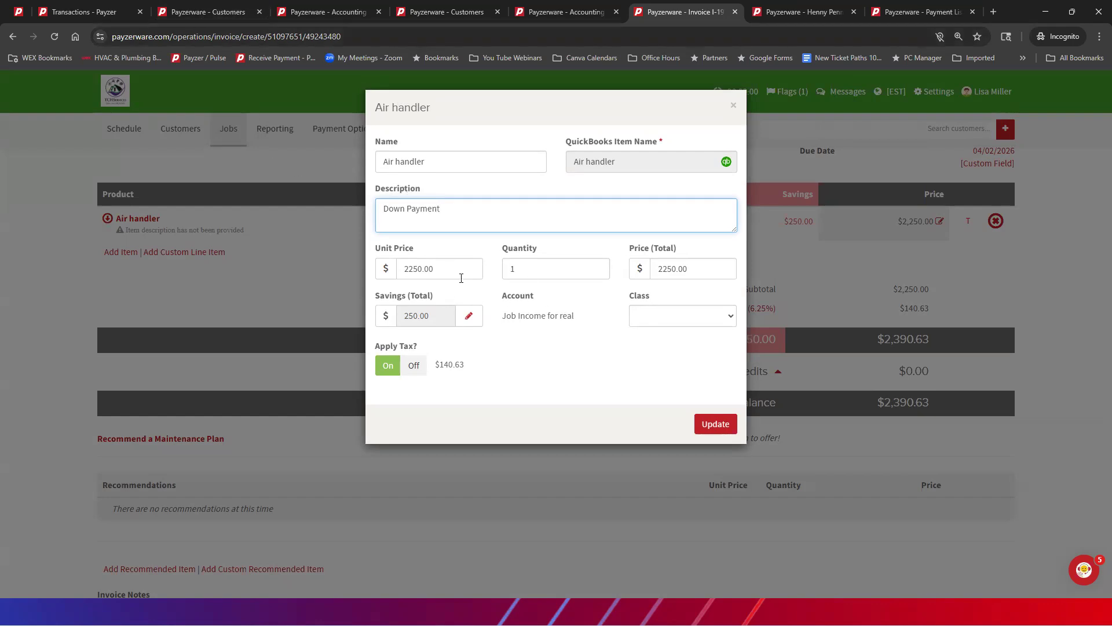
{"action": "key", "text": "Tab"}
{"action": "type", "text": "500.00"}
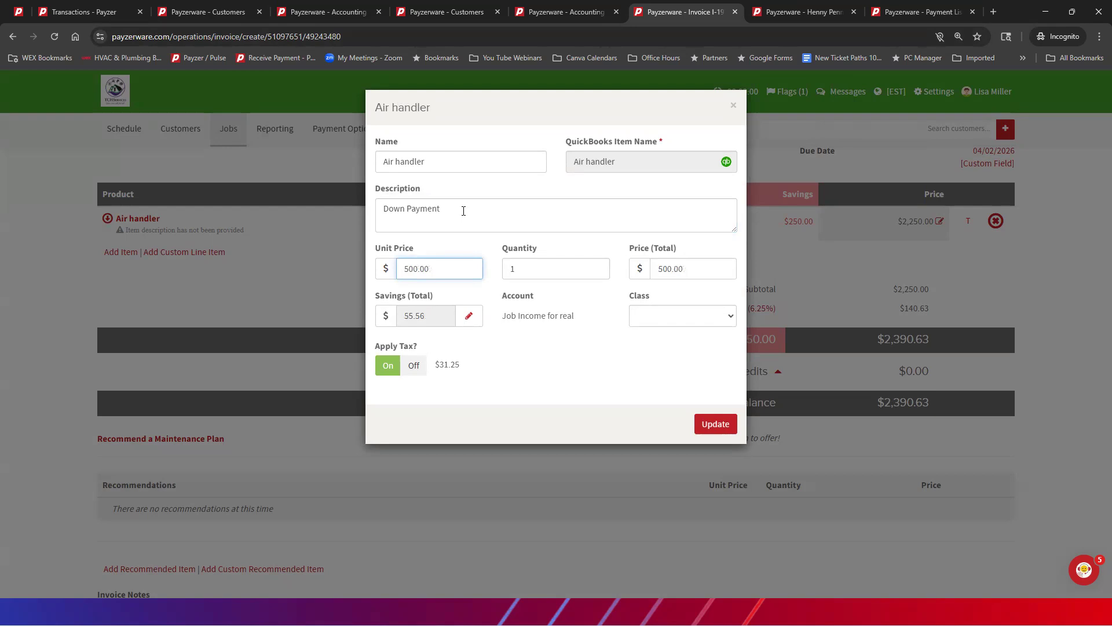
{"action": "key", "text": "Tab"}
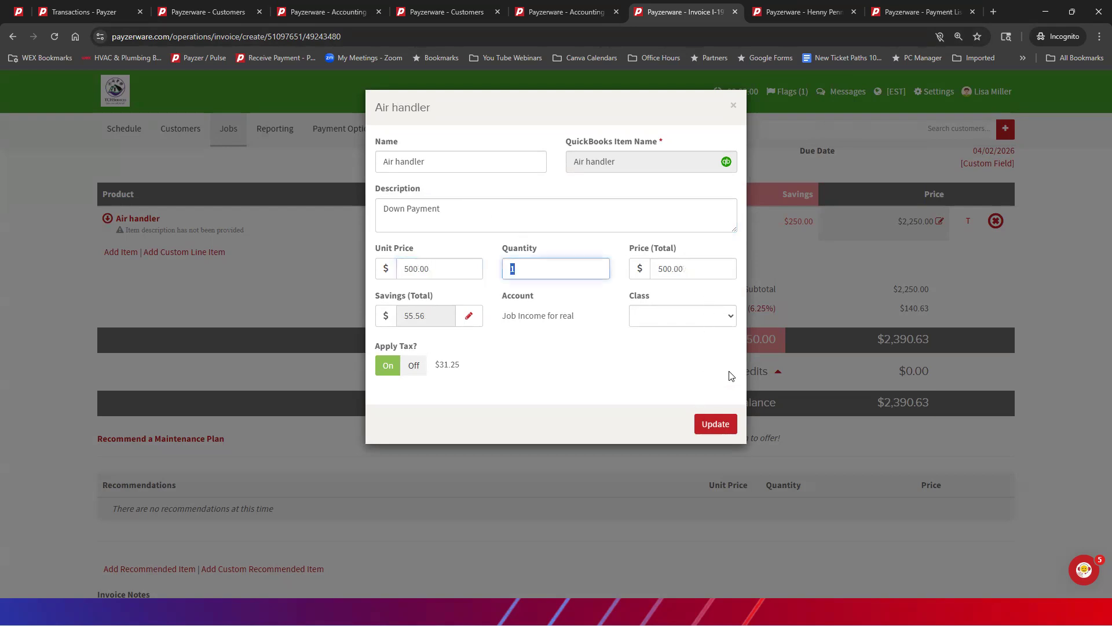
{"action": "left_click", "coordinate": [715, 429]}
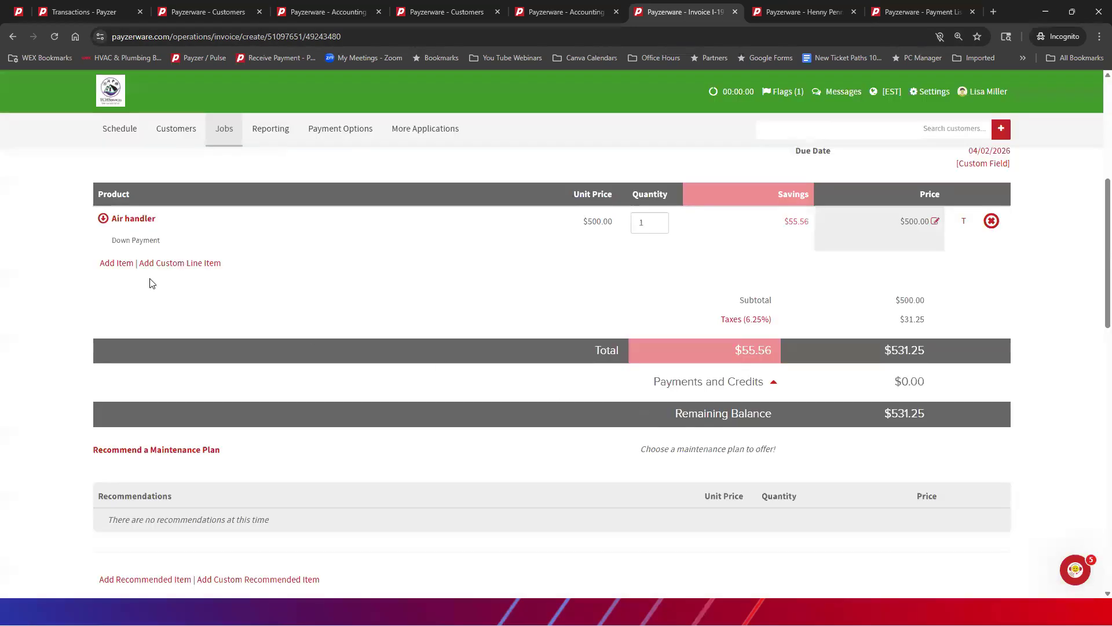
Step: Add a second description line to the Air handler item stating "$2000 due upon Completion", and update the item
{"action": "left_click", "coordinate": [141, 225]}
{"action": "left_click", "coordinate": [482, 205]}
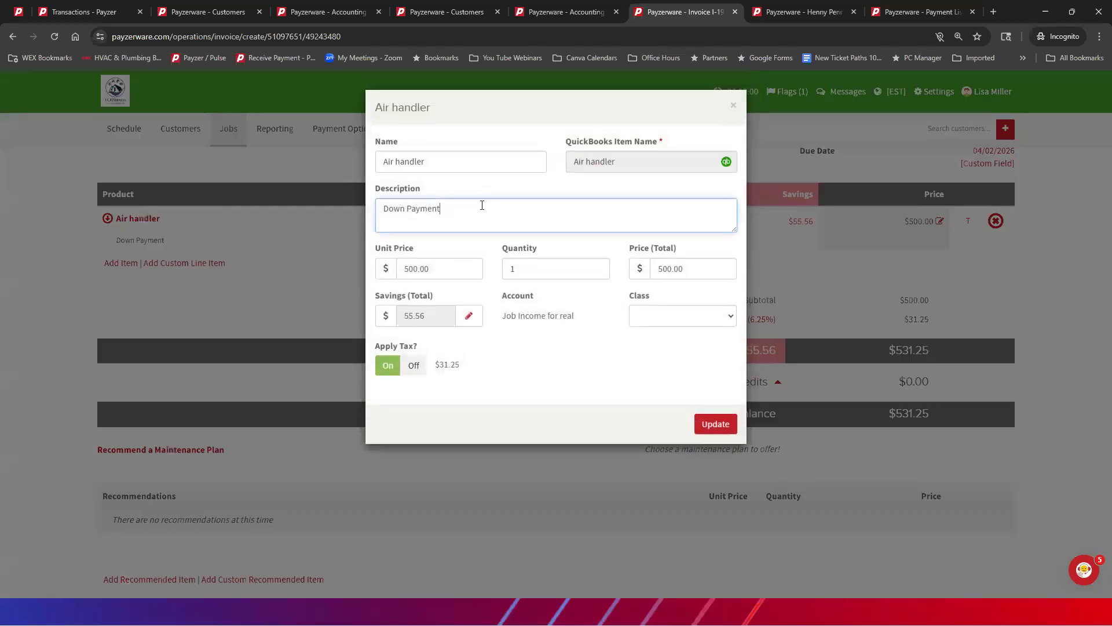
{"action": "type", "text": "$2000 due upon Completion,."}
{"action": "left_click", "coordinate": [719, 423]}
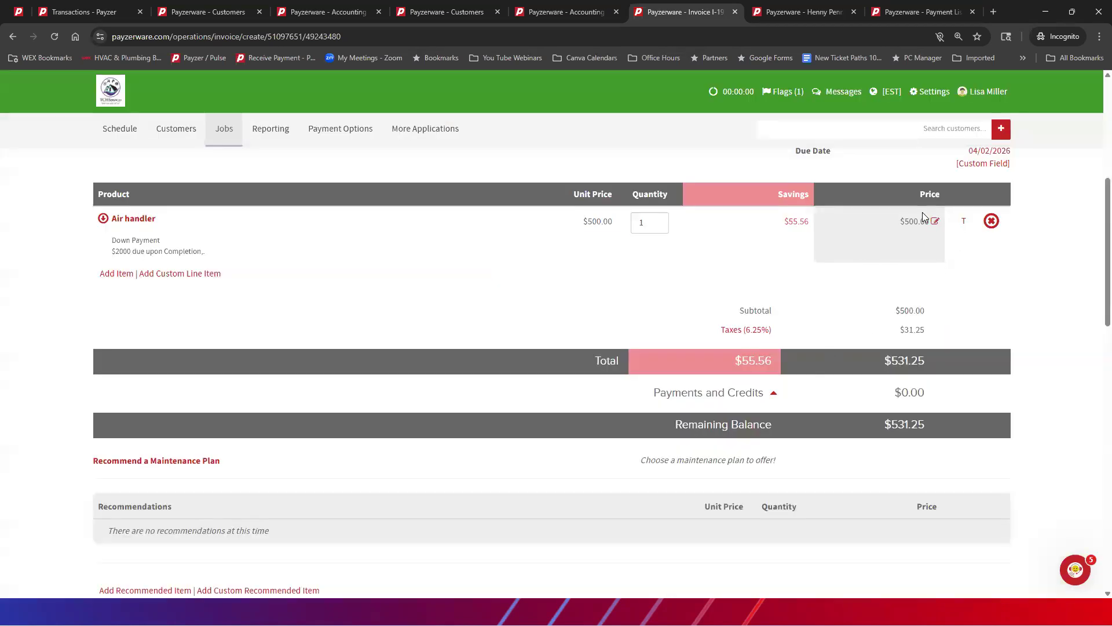
Step: Remove the tax from the Air handler line, and save and close the down payment invoice despite the QuickBooks sync warning
{"action": "left_click", "coordinate": [964, 222]}
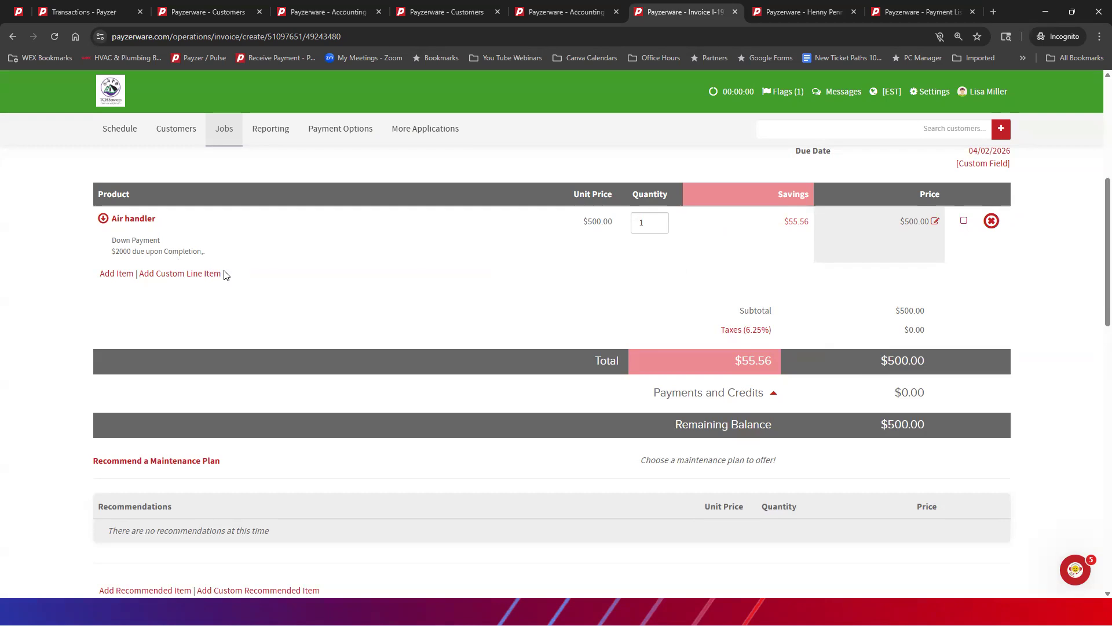
{"action": "scroll", "coordinate": [273, 266], "scroll_direction": "down", "scroll_amount": 10}
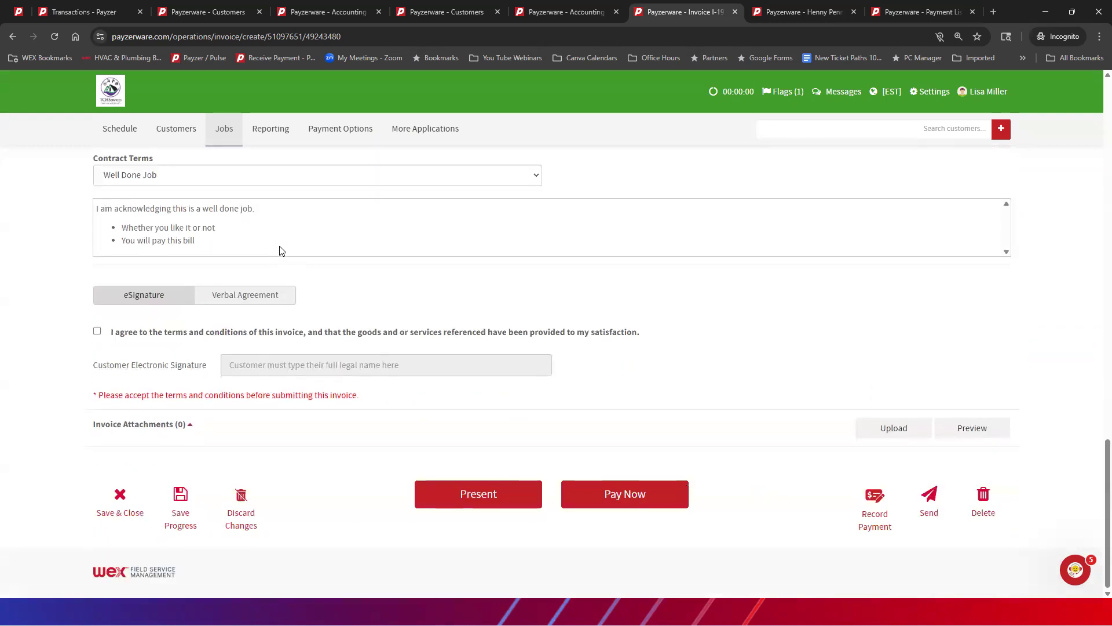
{"action": "left_click", "coordinate": [122, 499]}
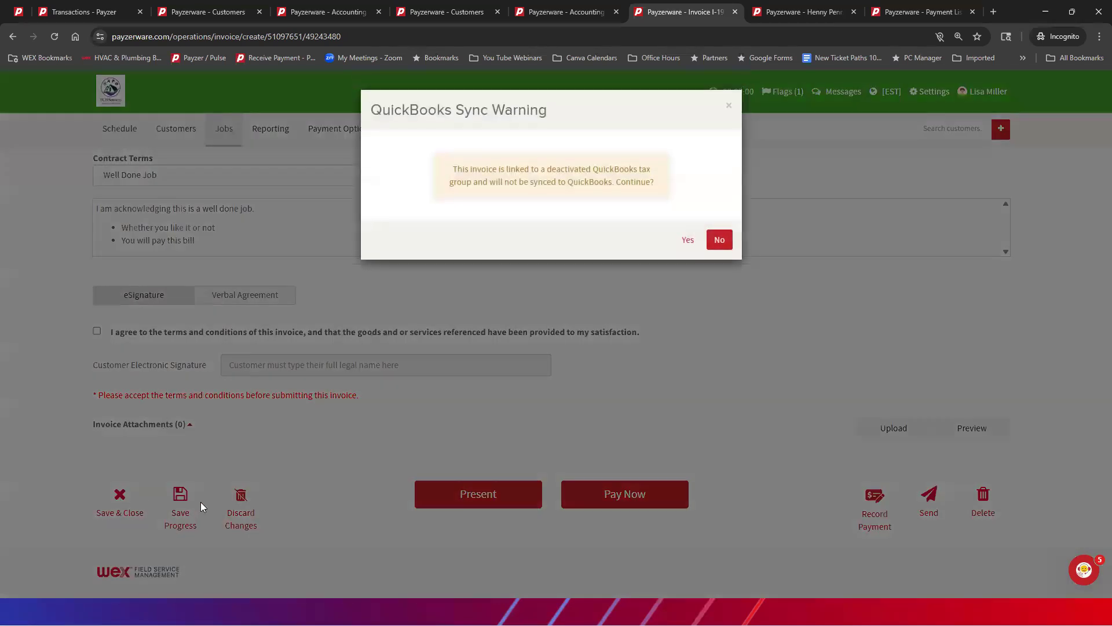
{"action": "left_click", "coordinate": [686, 241]}
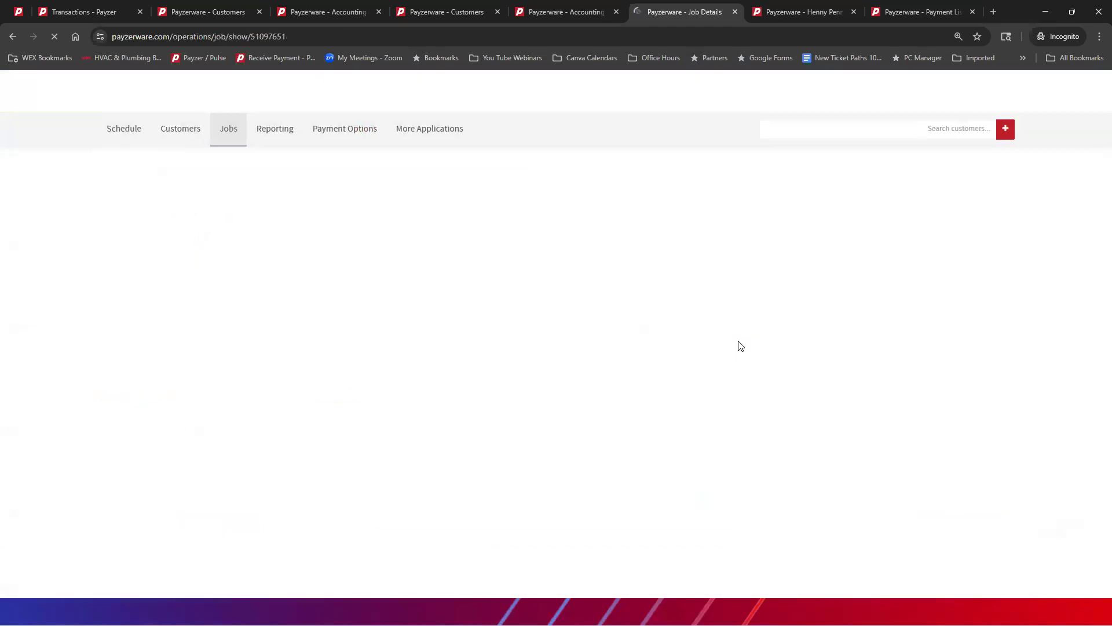
Step: Convert proposal P-197-1 to another invoice for the total proposal amount
{"action": "scroll", "coordinate": [669, 273], "scroll_direction": "down", "scroll_amount": 6}
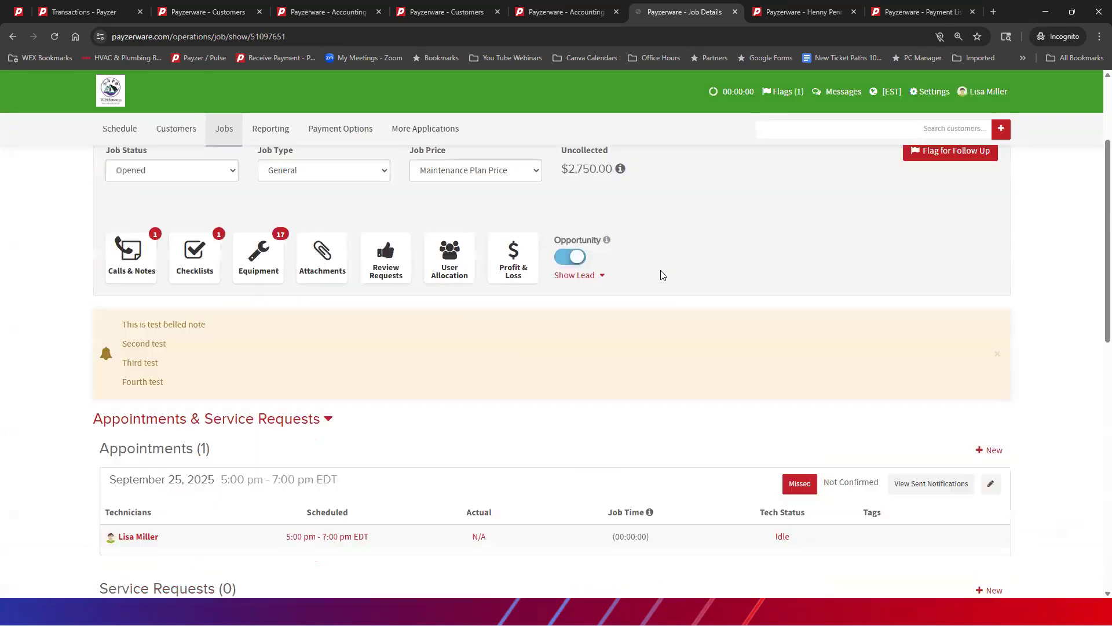
{"action": "scroll", "coordinate": [654, 277], "scroll_direction": "down", "scroll_amount": 4}
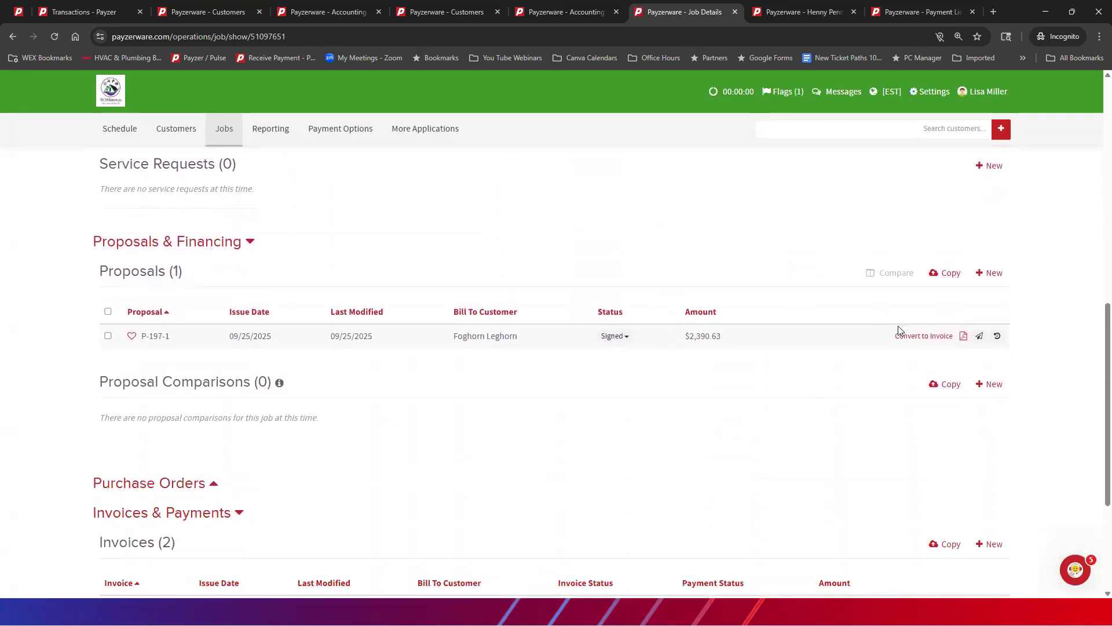
{"action": "left_click", "coordinate": [923, 336]}
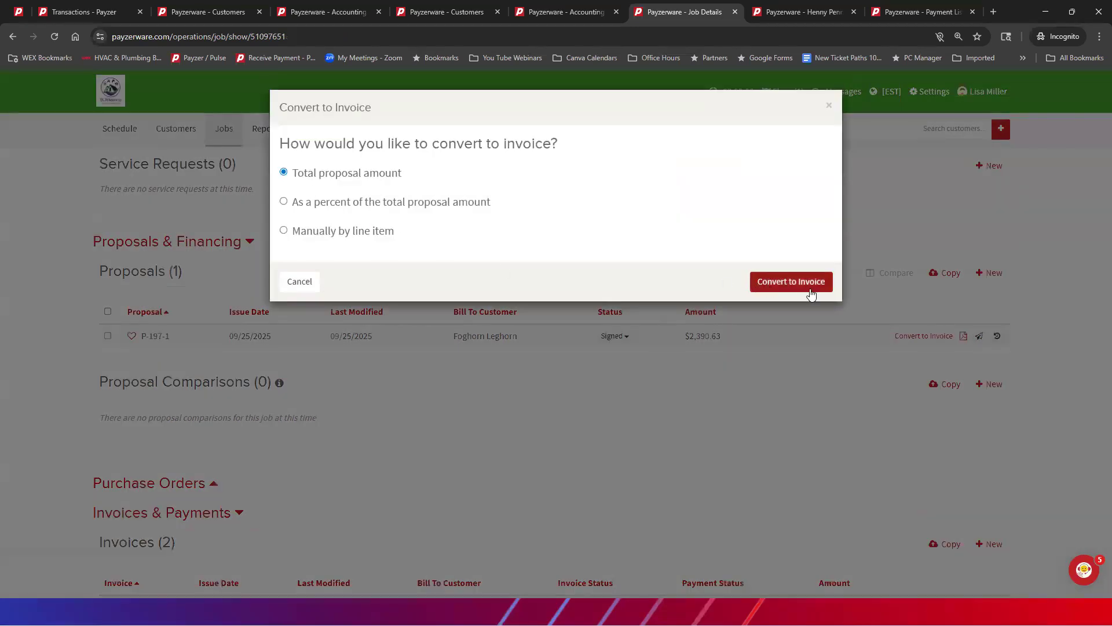
{"action": "left_click", "coordinate": [786, 278]}
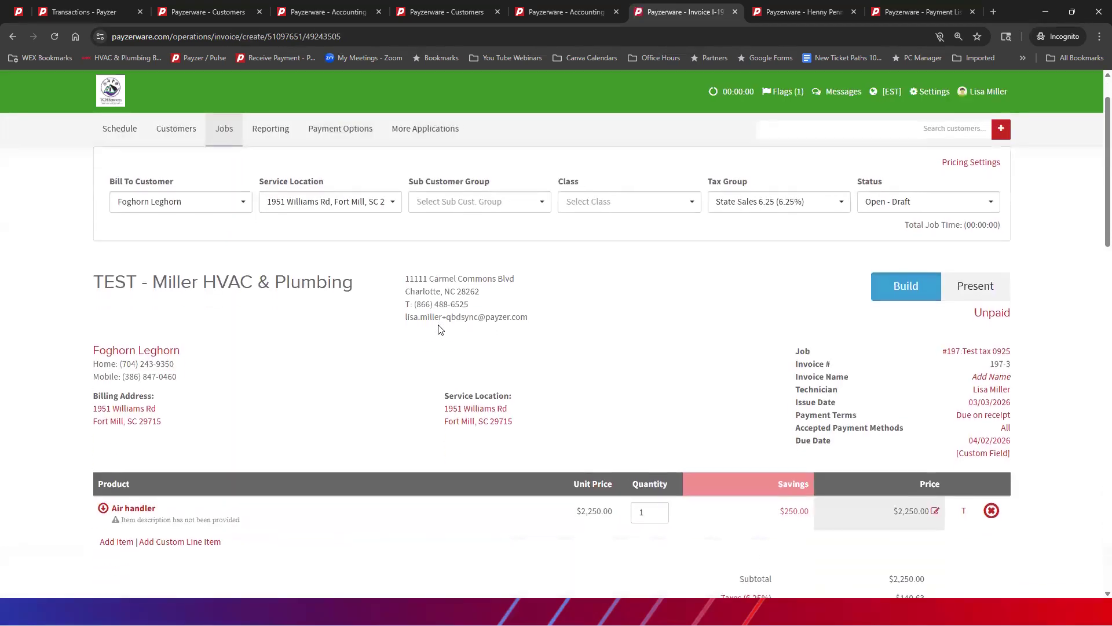
Step: Set the Air handler line's unit price to 2000.00 on invoice 197-3
{"action": "scroll", "coordinate": [577, 397], "scroll_direction": "down", "scroll_amount": 1}
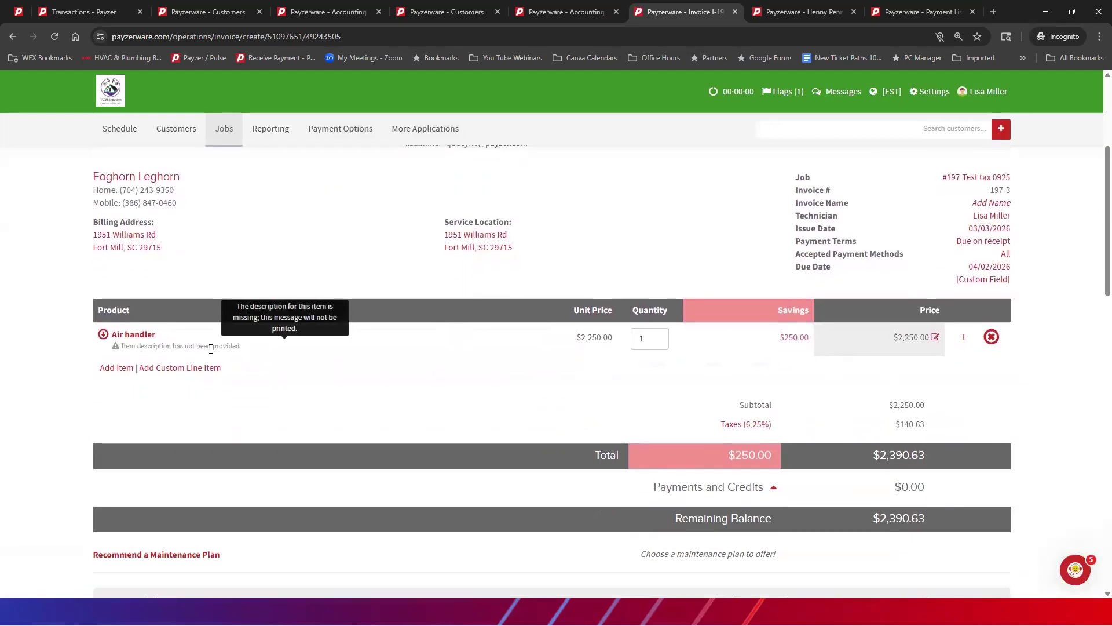
{"action": "left_click", "coordinate": [150, 335]}
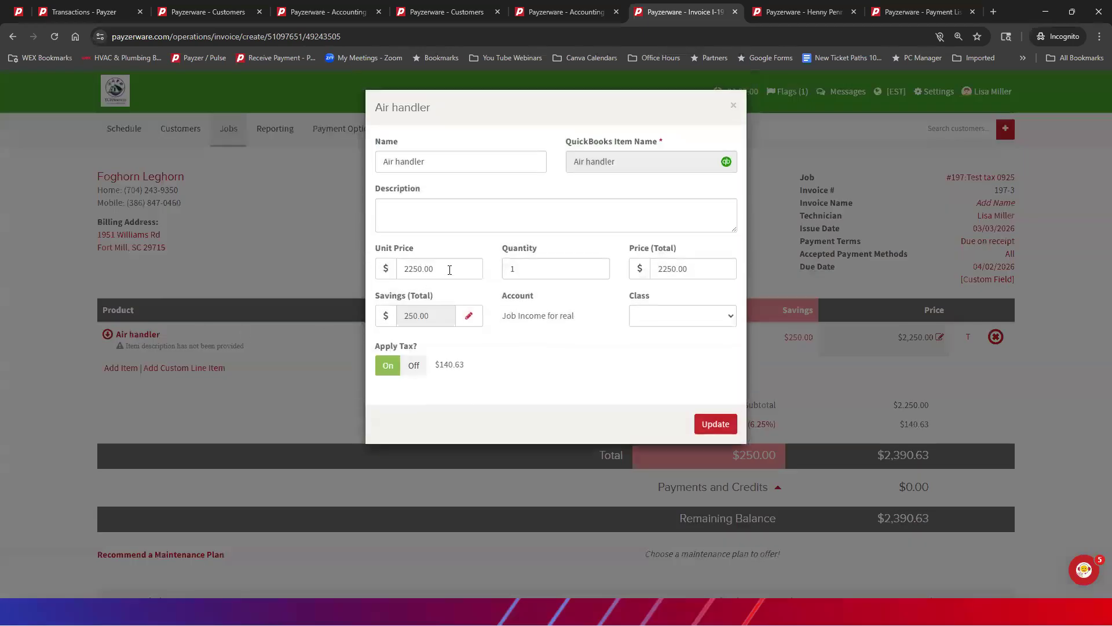
{"action": "left_click_drag", "start_coordinate": [437, 269], "coordinate": [376, 276]}
{"action": "type", "text": "200"}
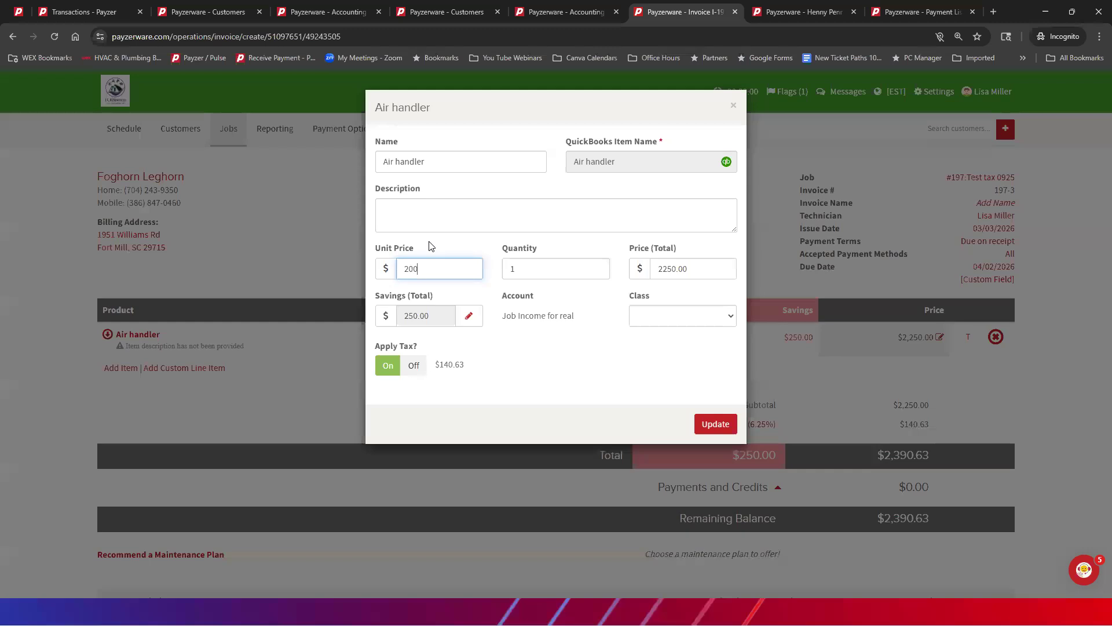
{"action": "type", "text": "0.00"}
Step: Enter "Deposit Received on 03/03/2026" as the Air handler line's description
{"action": "left_click", "coordinate": [393, 209]}
{"action": "type", "text": "Deposit REceived on "}
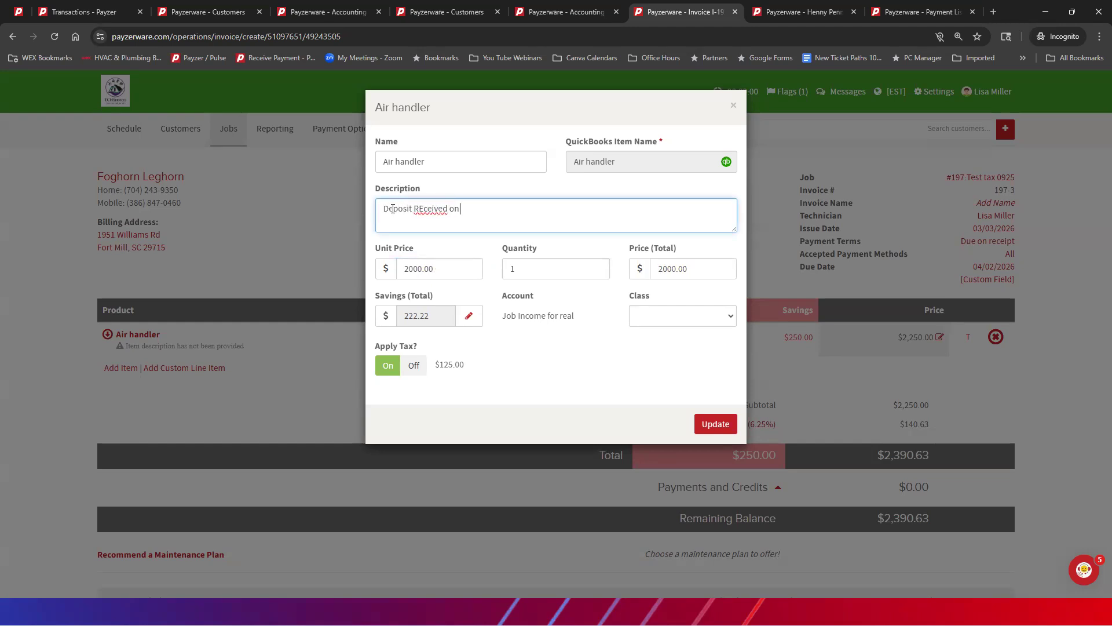
{"action": "type", "text": "03/03/2026"}
{"action": "left_click_drag", "start_coordinate": [414, 189], "coordinate": [421, 189]}
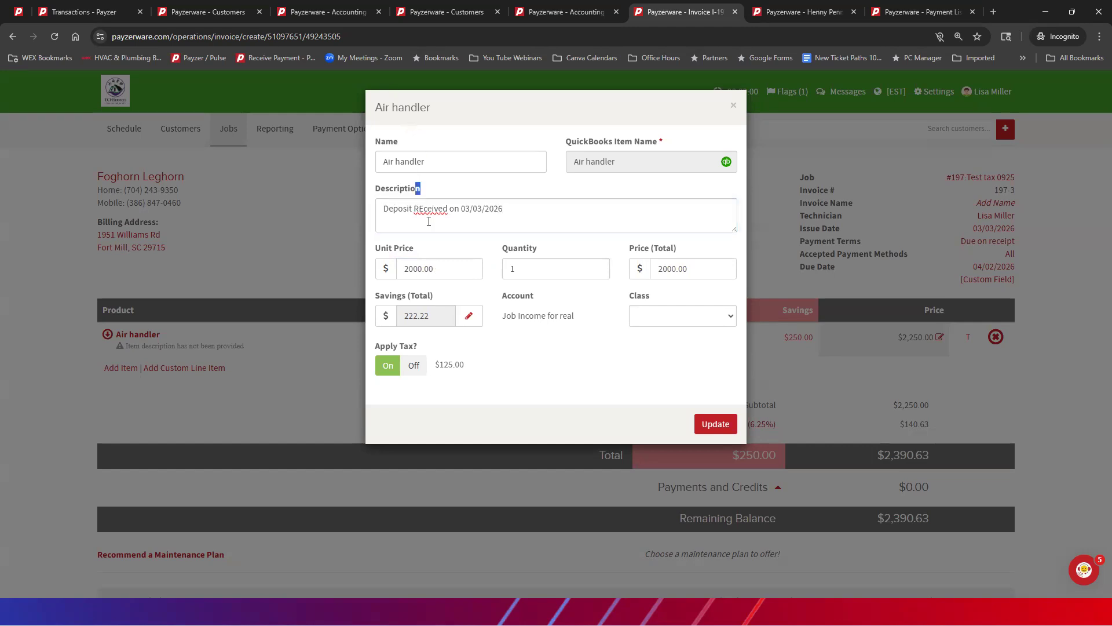
{"action": "left_click", "coordinate": [423, 209]}
{"action": "key", "text": "BackSpace"}
{"action": "type", "text": "ed on 03/03/2026 "}
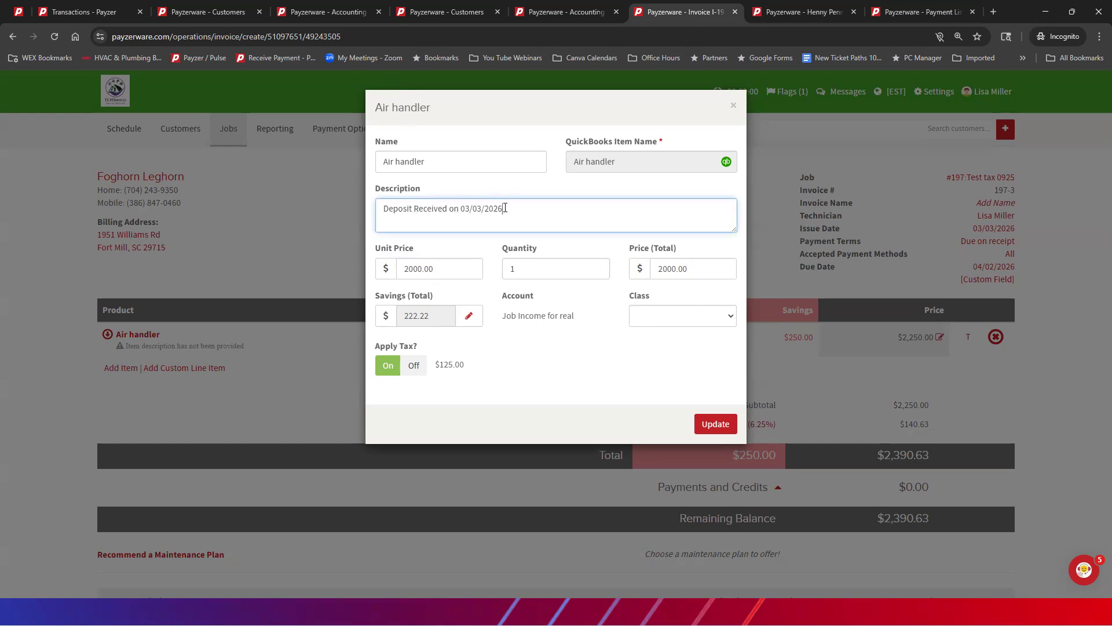
{"action": "type", "text": "Final Payment $2000.00"}
Step: Add "Final Payment $2000.00" as a second description line, turn off tax for the Air handler item, and update it
{"action": "left_click", "coordinate": [413, 365]}
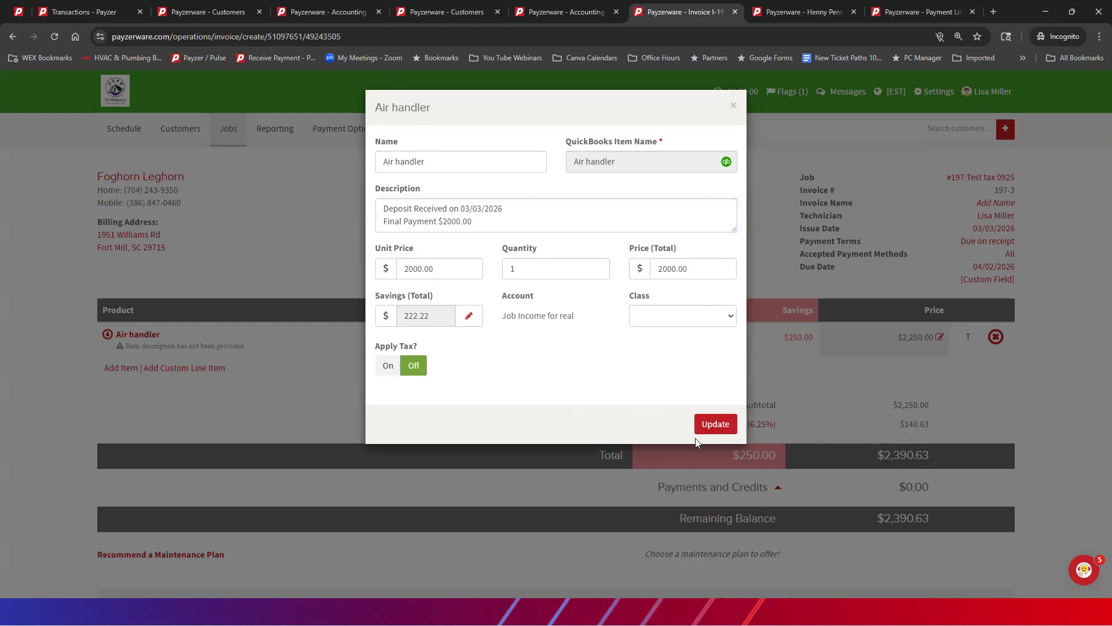
{"action": "left_click", "coordinate": [716, 424]}
Step: Save and close invoice 197-3, choosing to continue past the QuickBooks sync warning
{"action": "scroll", "coordinate": [513, 309], "scroll_direction": "down", "scroll_amount": 1}
{"action": "scroll", "coordinate": [514, 309], "scroll_direction": "down", "scroll_amount": 10}
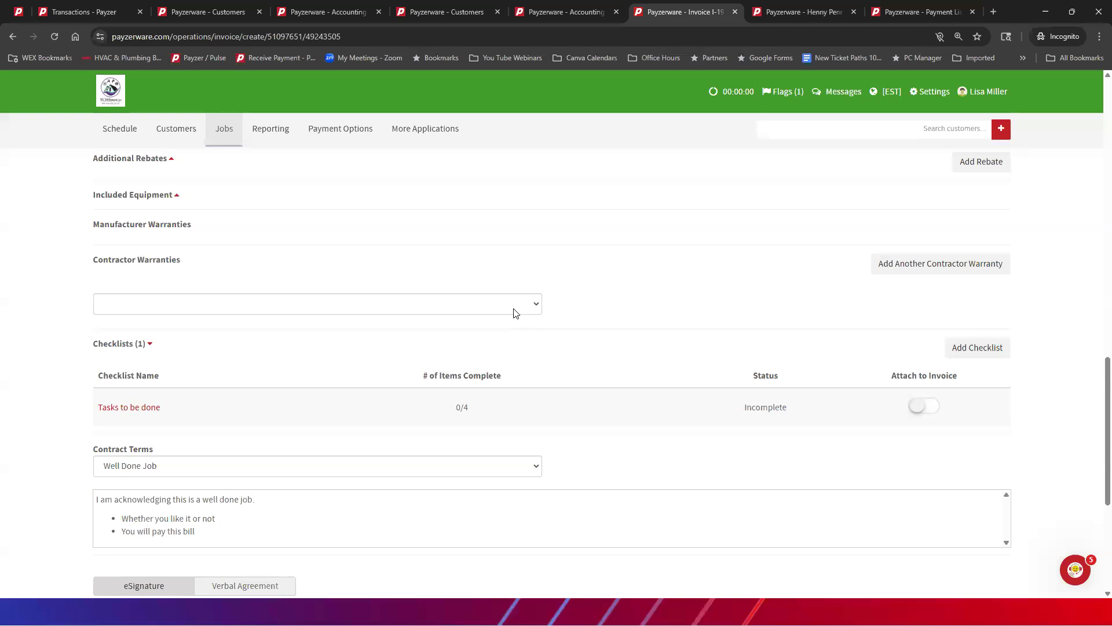
{"action": "scroll", "coordinate": [514, 312], "scroll_direction": "down", "scroll_amount": 5}
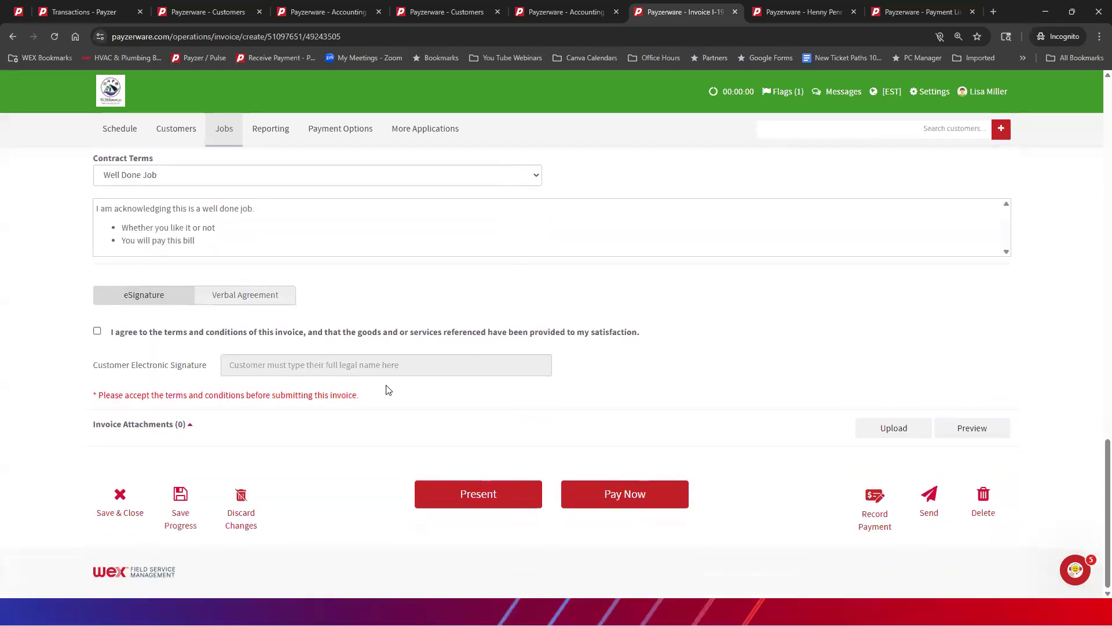
{"action": "left_click", "coordinate": [121, 496]}
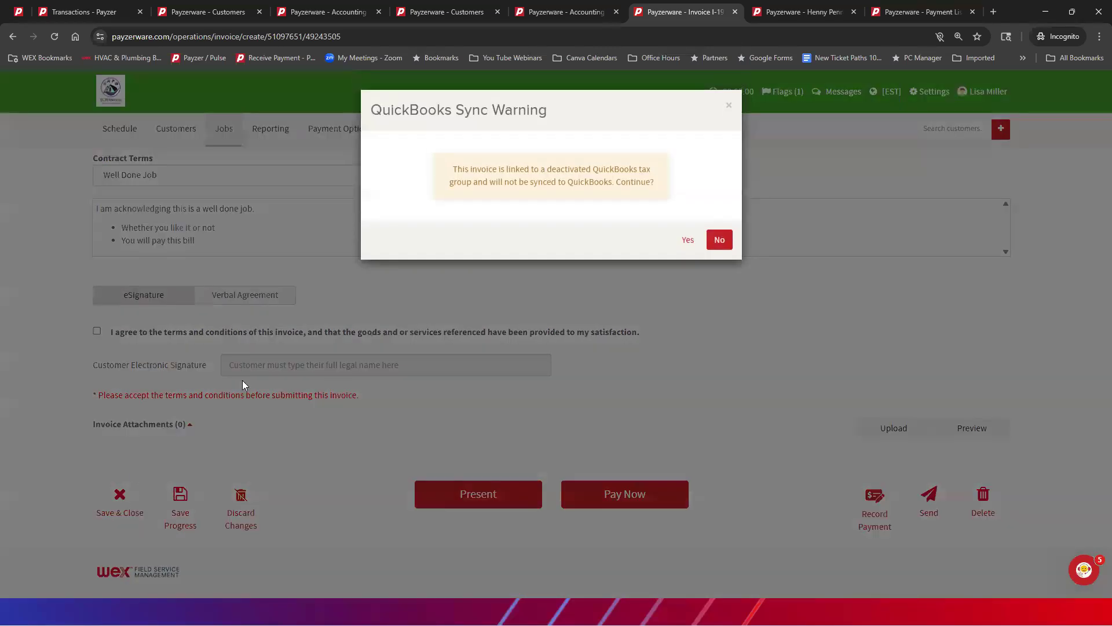
{"action": "left_click", "coordinate": [688, 241]}
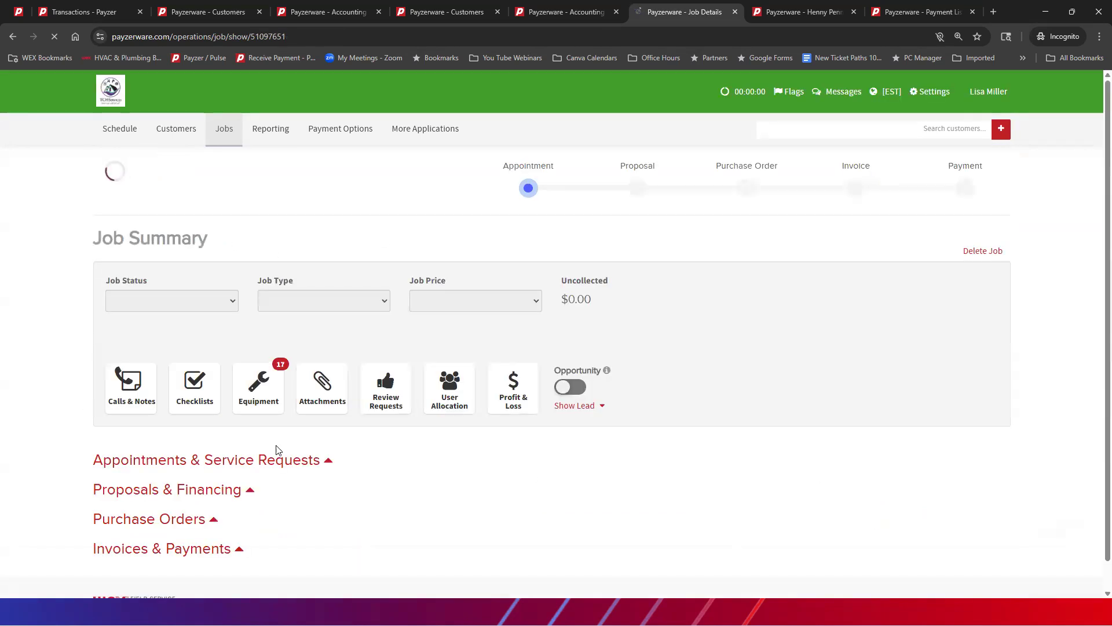
{"action": "scroll", "coordinate": [776, 408], "scroll_direction": "down", "scroll_amount": 5}
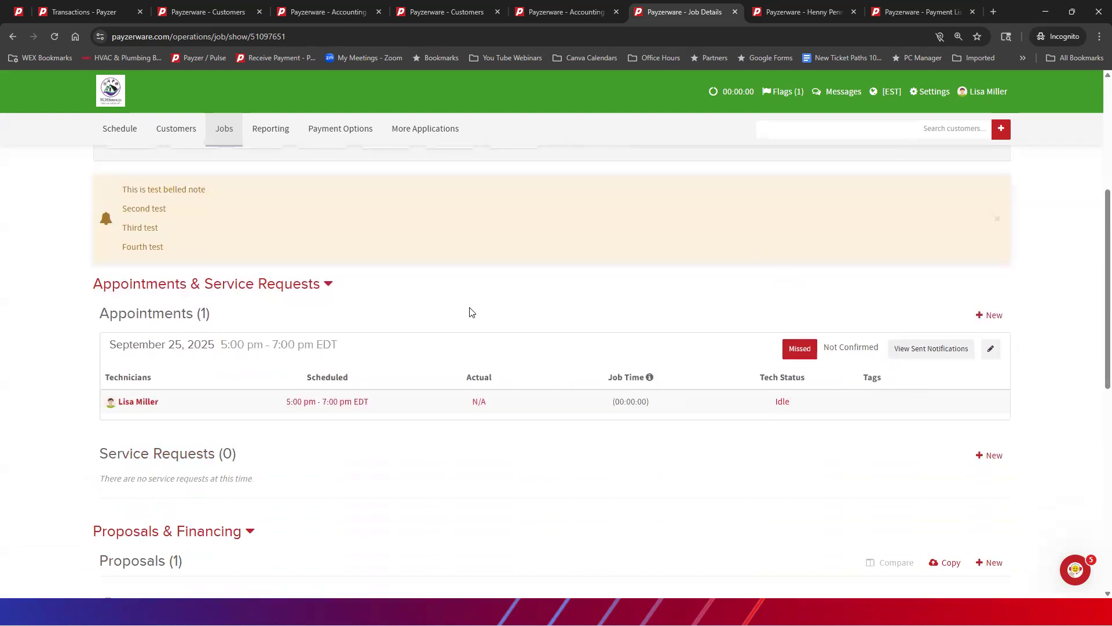
{"action": "scroll", "coordinate": [492, 321], "scroll_direction": "up", "scroll_amount": 5}
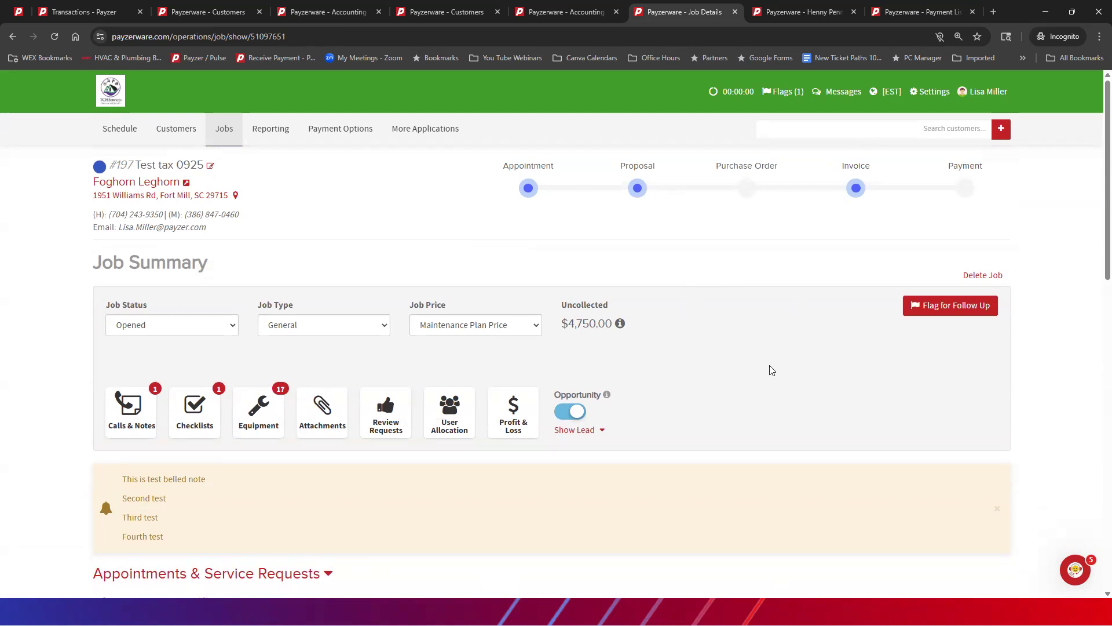
{"action": "scroll", "coordinate": [767, 349], "scroll_direction": "down", "scroll_amount": 2}
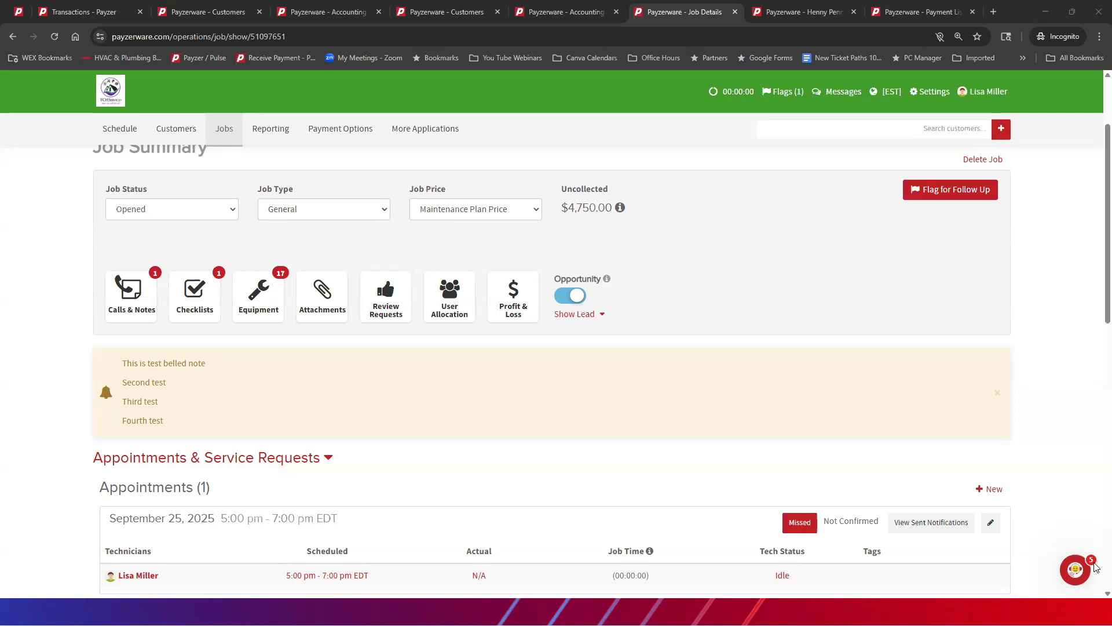
Step: Open the support widget's help search and search the help articles for "solution studio"
{"action": "left_click", "coordinate": [1075, 569]}
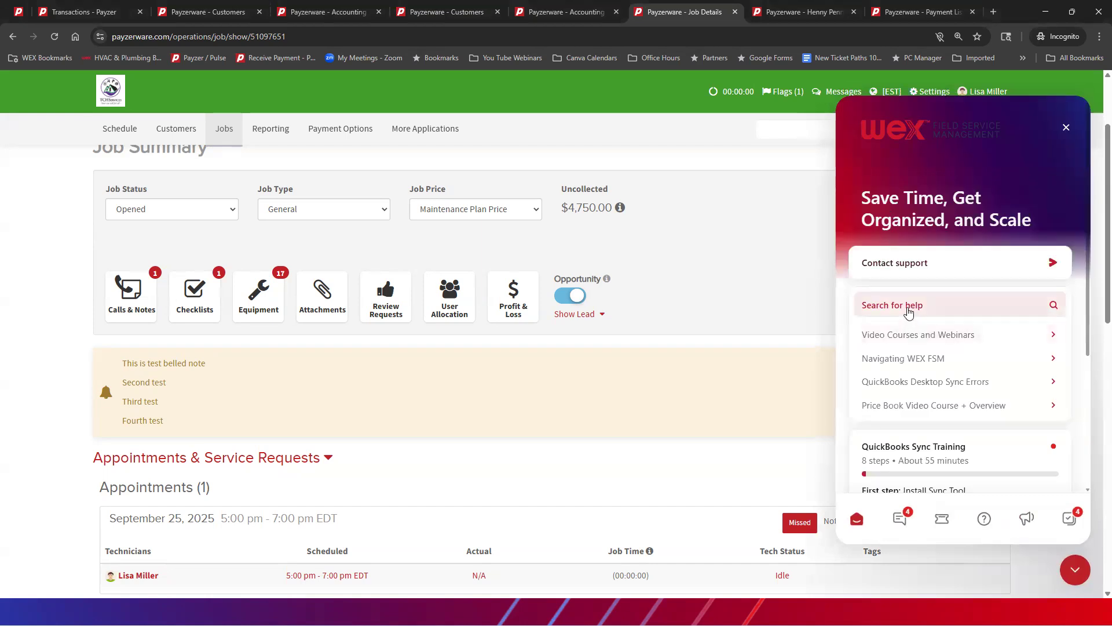
{"action": "left_click", "coordinate": [908, 307]}
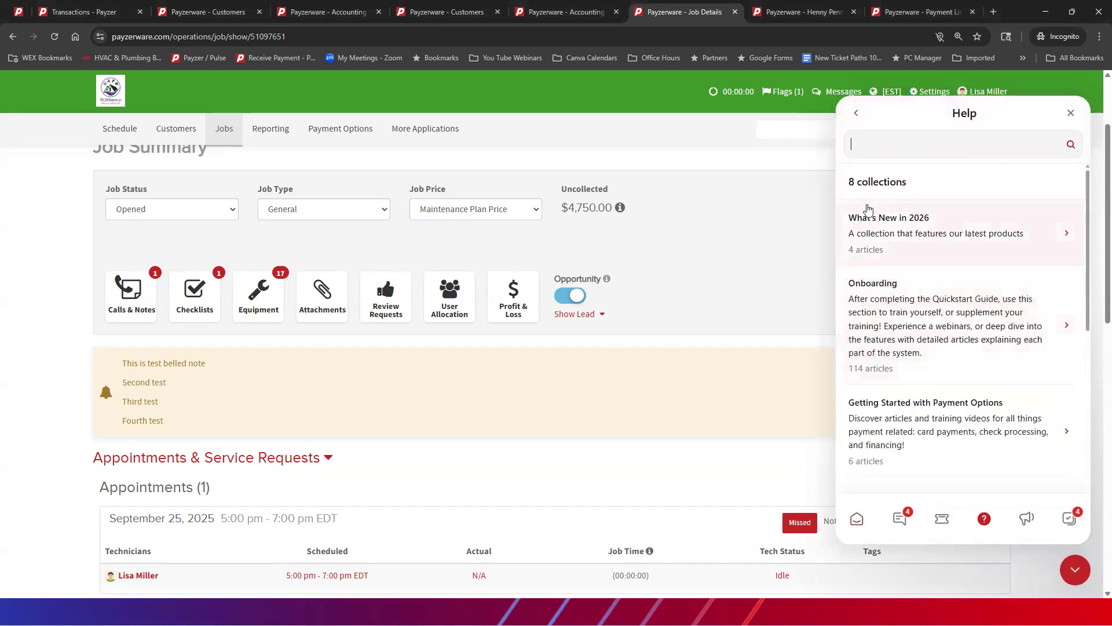
{"action": "type", "text": "solution studio"}
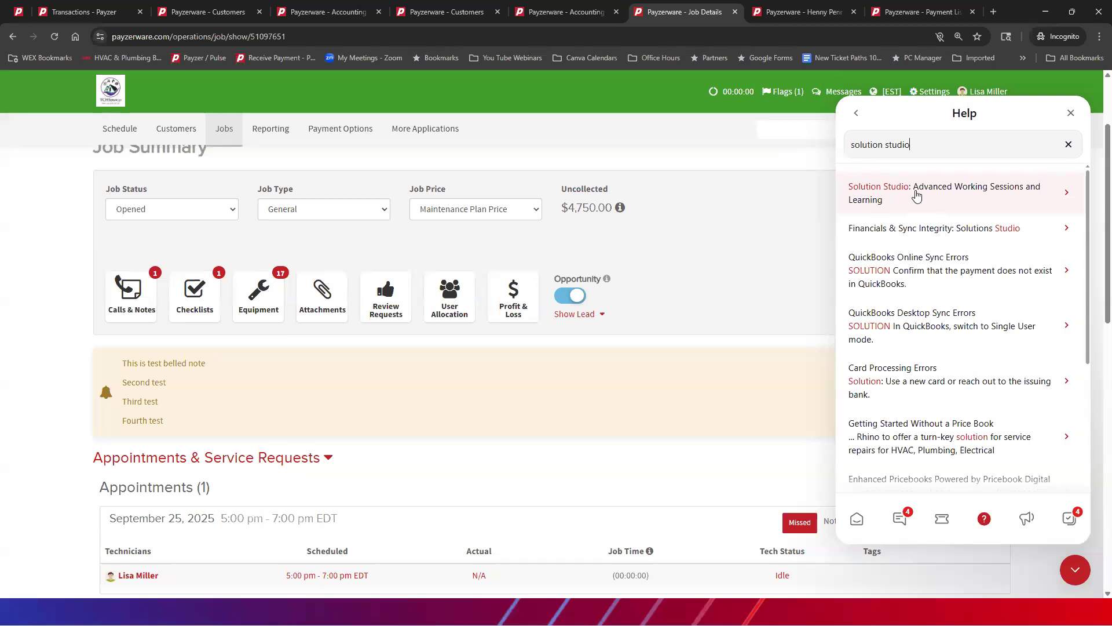
Step: Open the article "Solution Studio: Advanced Working Sessions and Learning" and review its session overview, March 2026 calendar and Replays & Transcripts section
{"action": "left_click", "coordinate": [886, 190]}
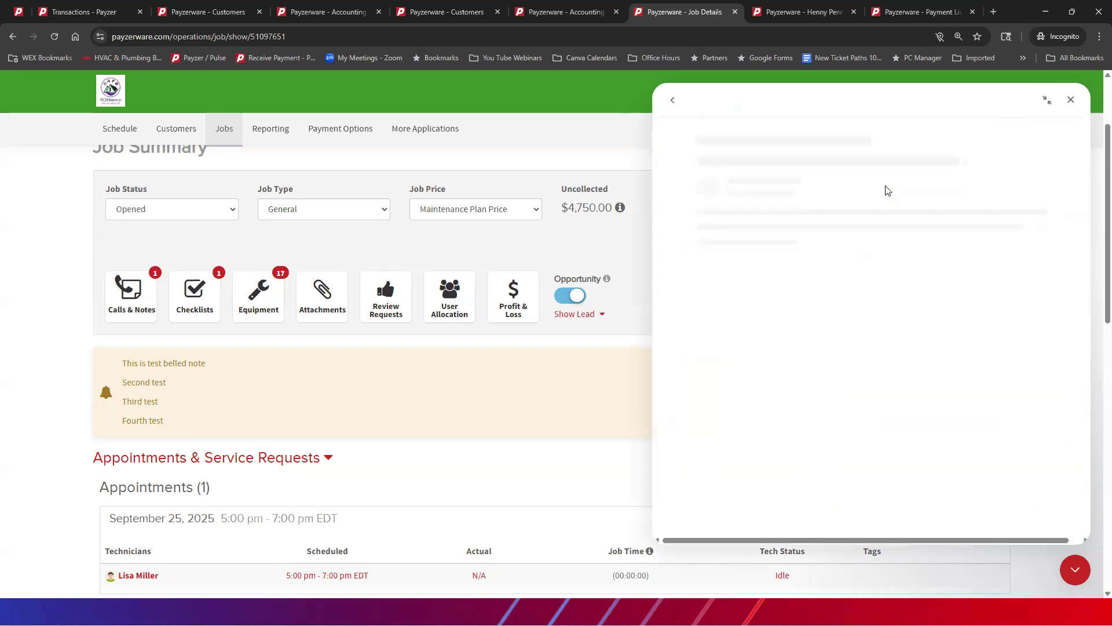
{"action": "scroll", "coordinate": [868, 271], "scroll_direction": "down", "scroll_amount": 8}
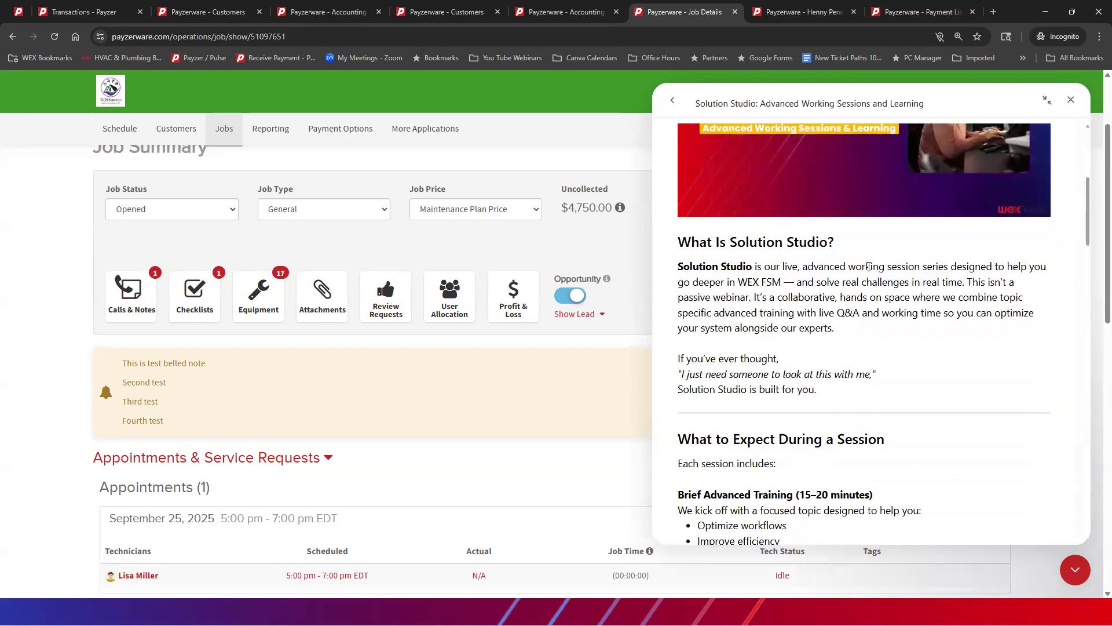
{"action": "scroll", "coordinate": [867, 268], "scroll_direction": "down", "scroll_amount": 10}
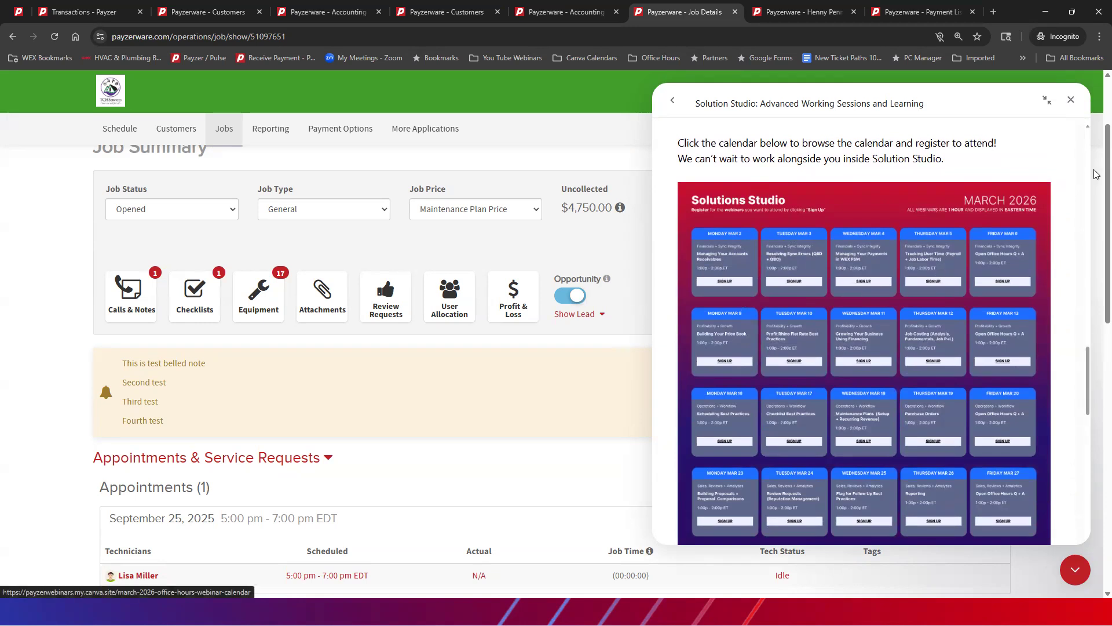
{"action": "scroll", "coordinate": [916, 214], "scroll_direction": "down", "scroll_amount": 1}
{"action": "scroll", "coordinate": [916, 214], "scroll_direction": "down", "scroll_amount": 8}
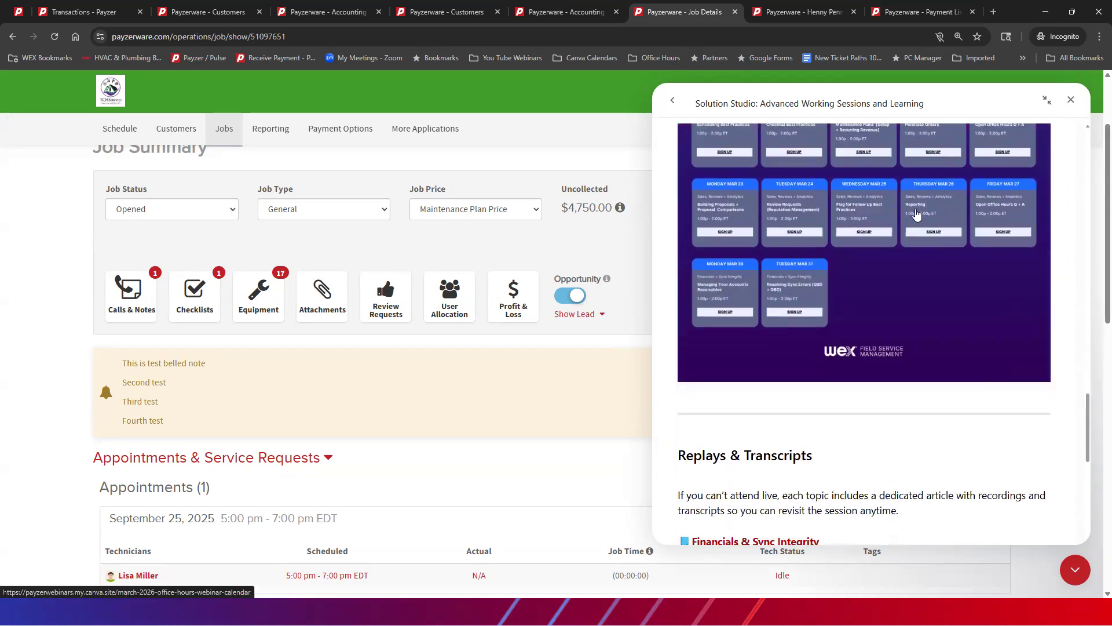